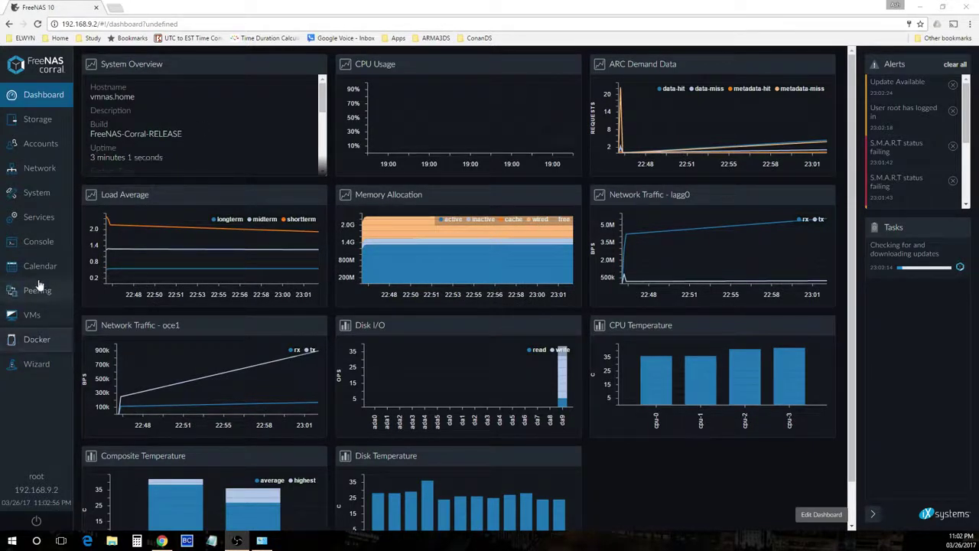
# Try to install the available FreeNAS system update and reboot
pyautogui.click(45, 218)
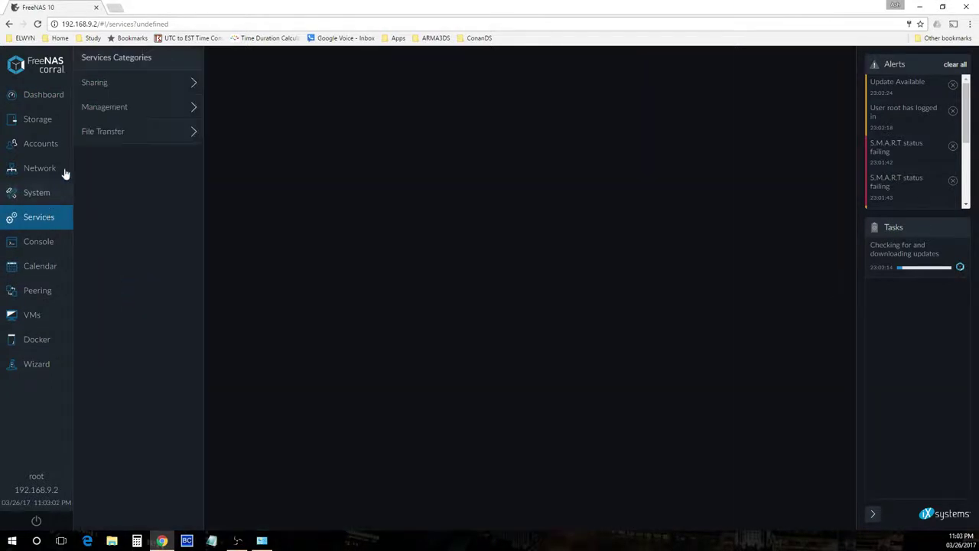
pyautogui.click(45, 195)
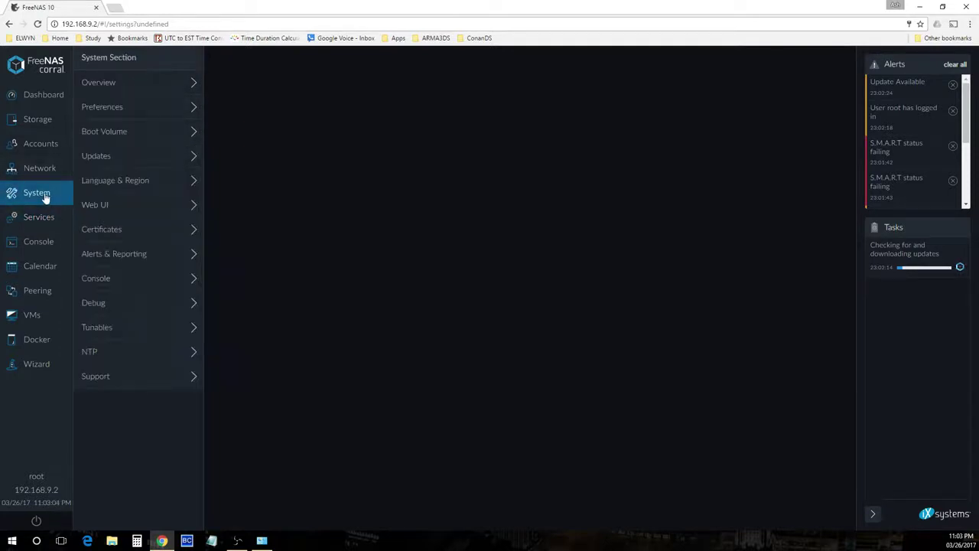
pyautogui.click(98, 157)
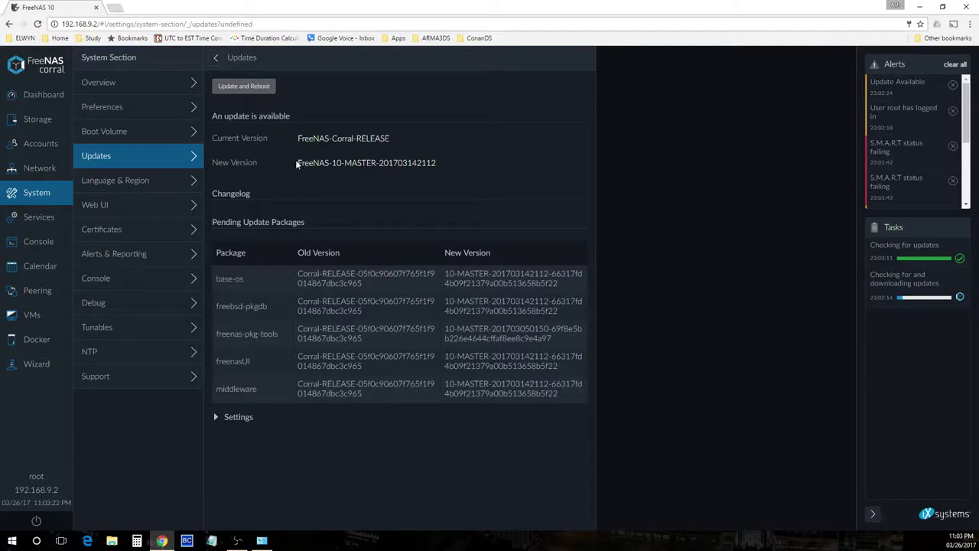
pyautogui.click(251, 86)
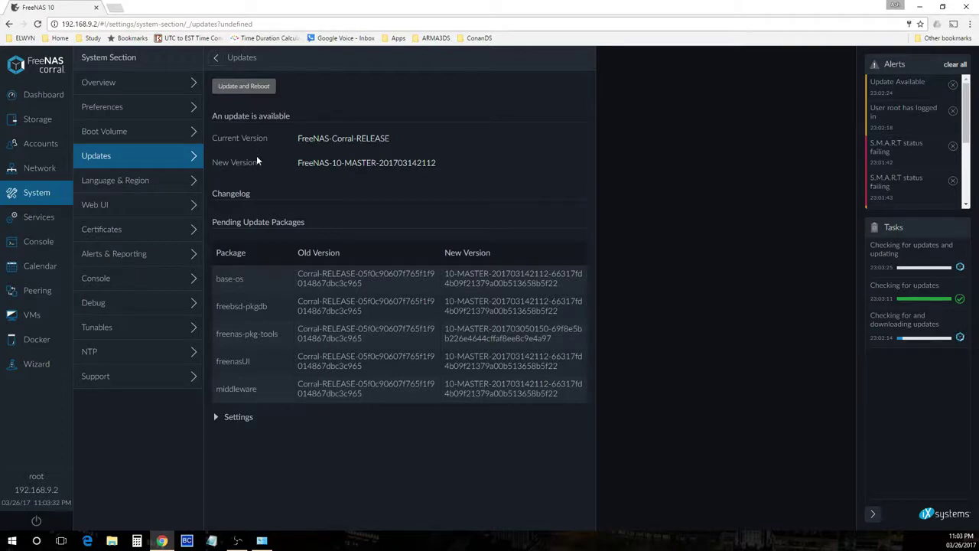
# Cancel both running update tasks, the updating one and the checking-and-downloading one
pyautogui.click(955, 266)
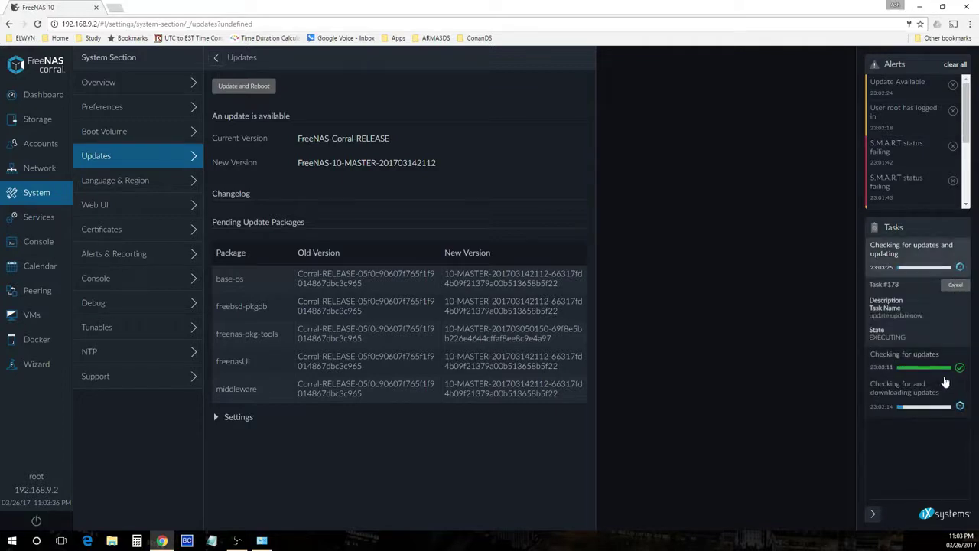
pyautogui.click(933, 398)
pyautogui.click(955, 434)
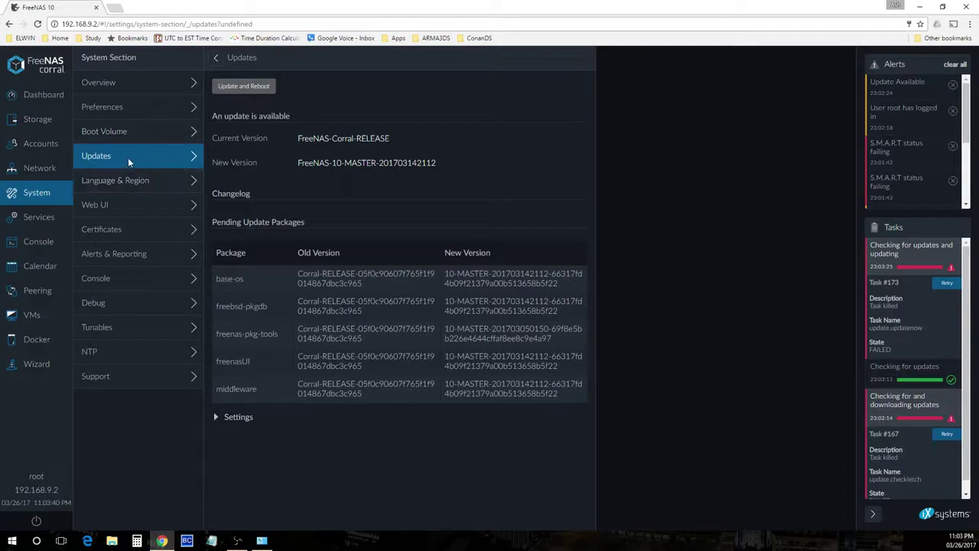
# Begin creating a storage volume and check the details of disk da0 among the available hard drives
pyautogui.click(107, 83)
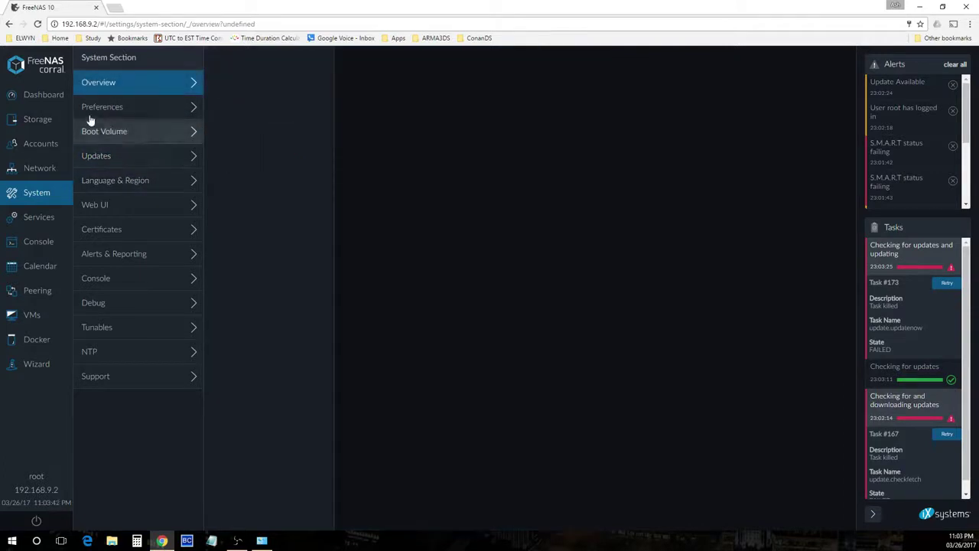
pyautogui.click(32, 128)
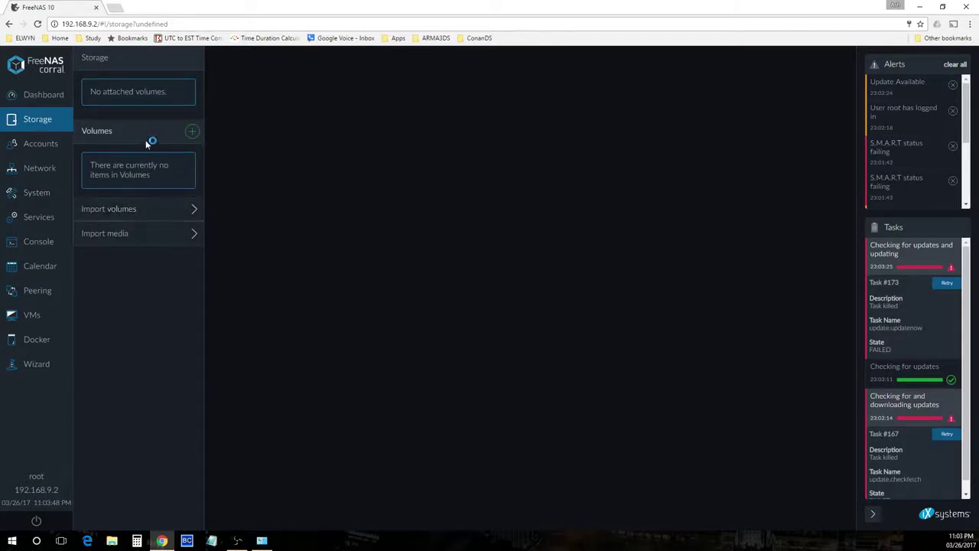
pyautogui.click(192, 131)
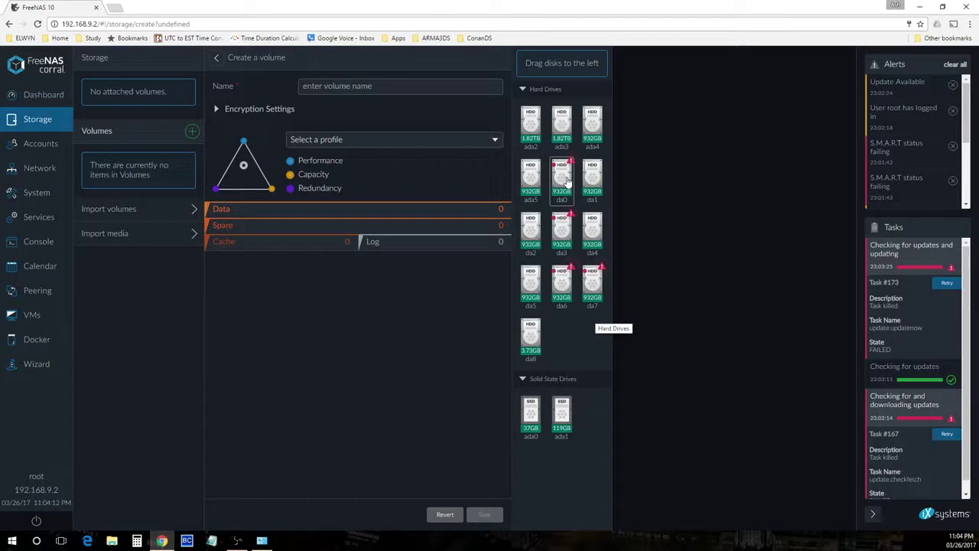
pyautogui.click(566, 180)
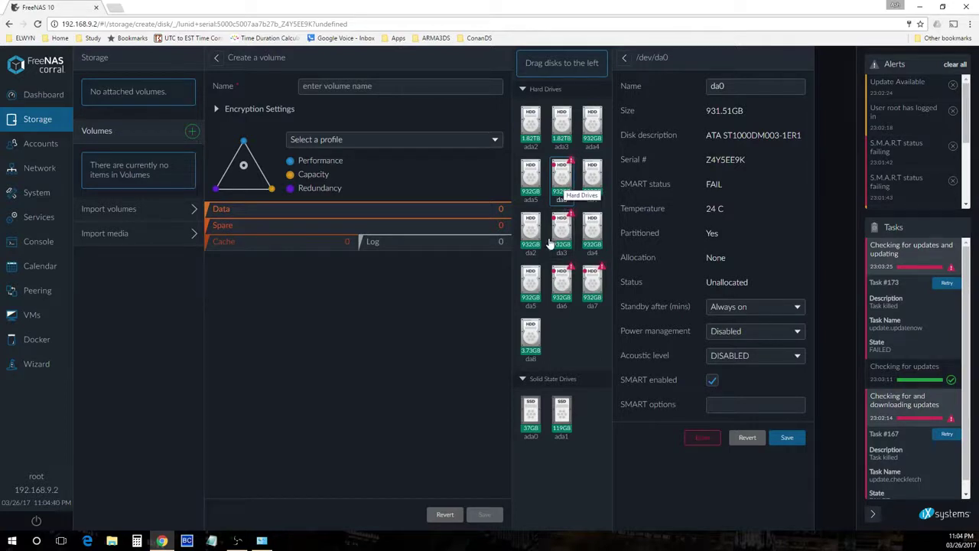
# Reload the storage section, reopen a blank volume creation form, and name the volume vol0
pyautogui.click(41, 152)
pyautogui.click(35, 122)
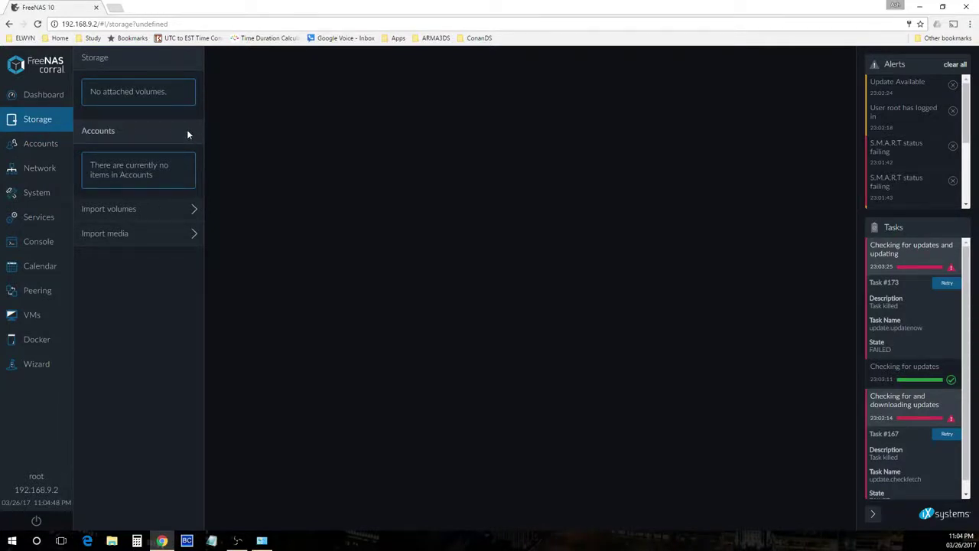
pyautogui.click(35, 153)
pyautogui.click(35, 124)
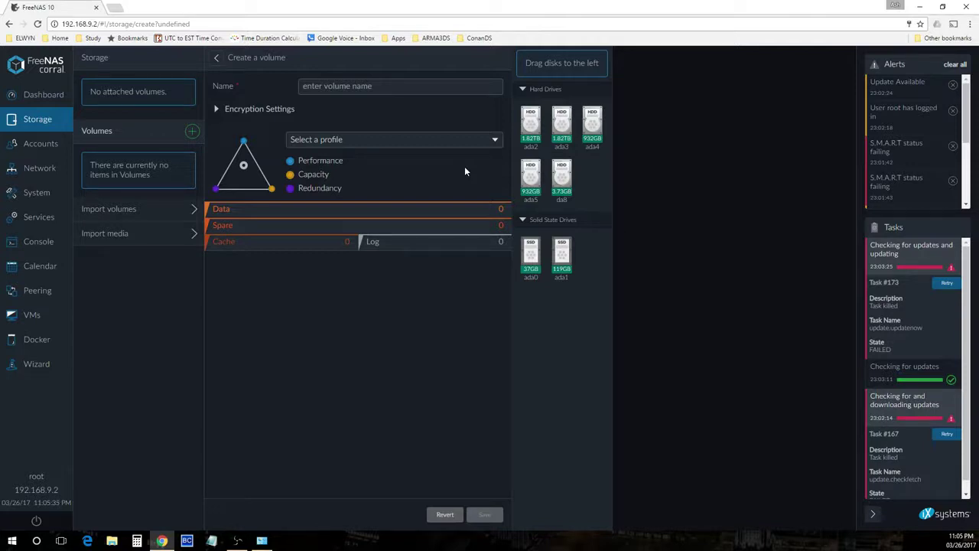
pyautogui.rightClick(464, 171)
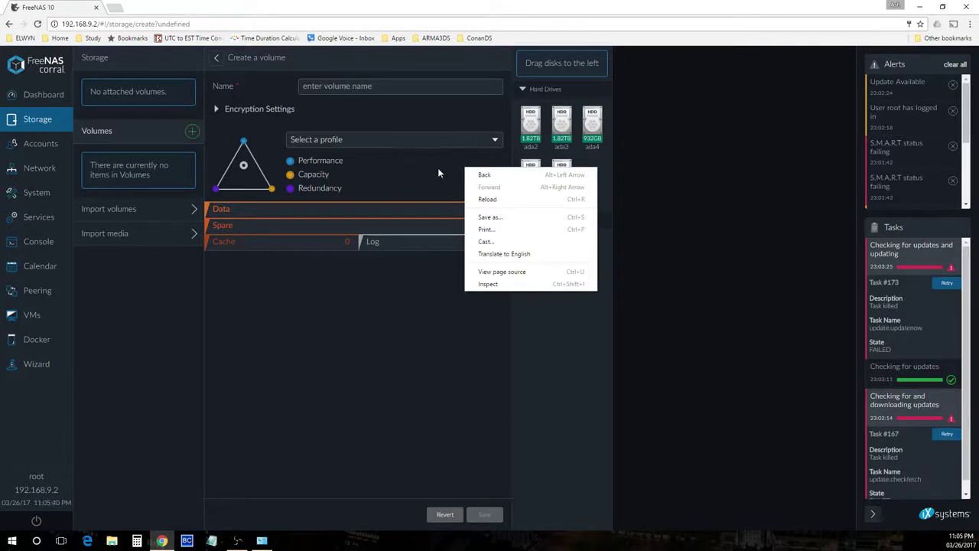
pyautogui.click(438, 173)
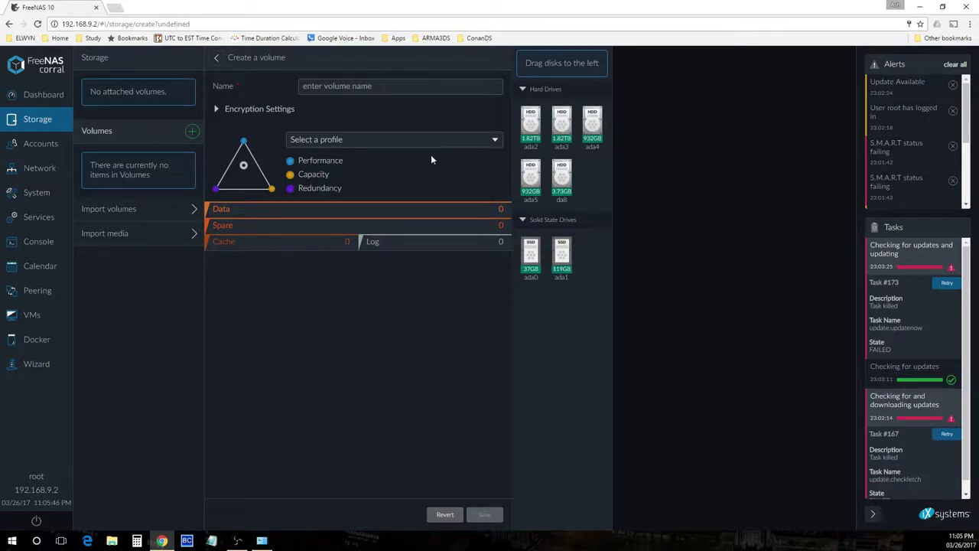
pyautogui.click(303, 86)
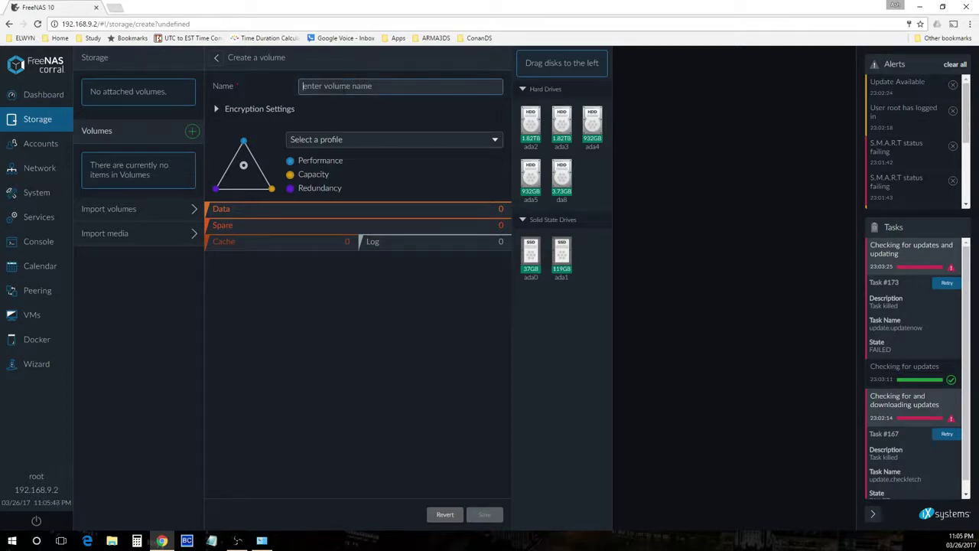
pyautogui.write('vol0')
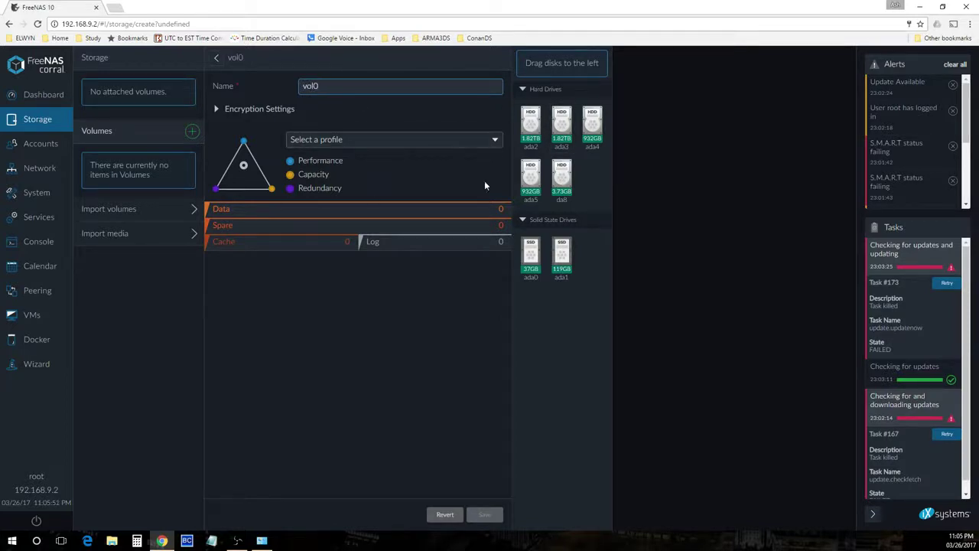
# Add ada2 and ada3 as single data disks and combine ada4 and ada5 into a data mirror
pyautogui.moveTo(530, 124); pyautogui.dragTo(273, 214)
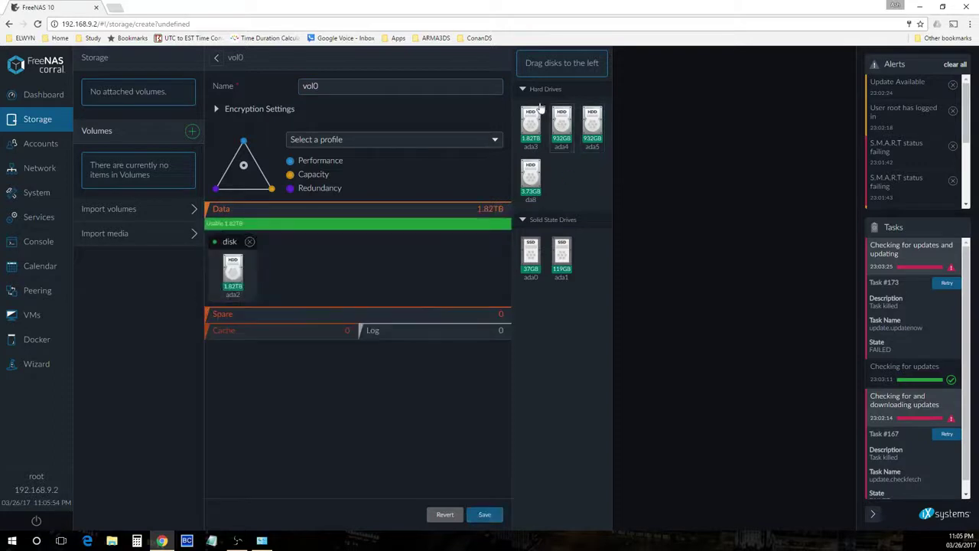
pyautogui.moveTo(533, 120); pyautogui.dragTo(325, 266)
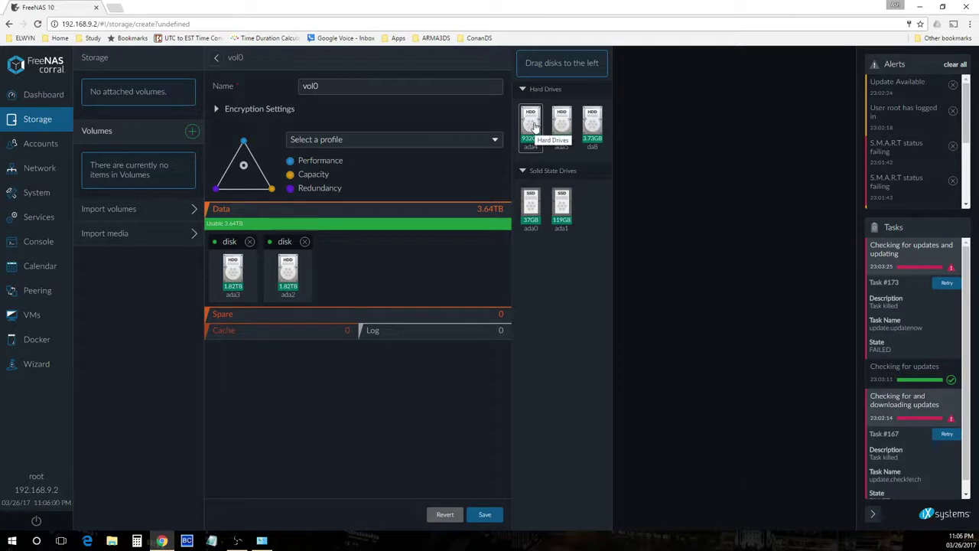
pyautogui.moveTo(533, 125); pyautogui.dragTo(231, 270)
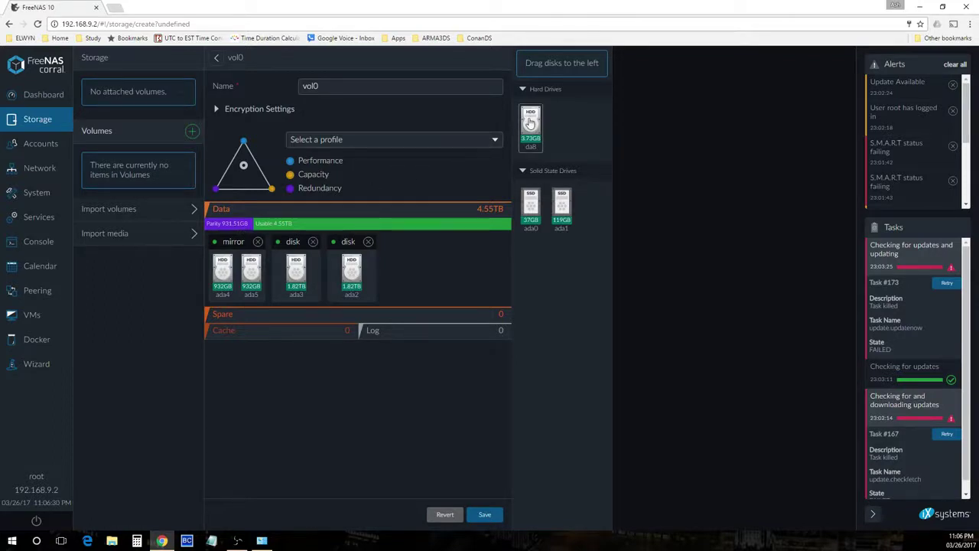
# Try adding disk da8 to the ada4 and ada5 mirror to form a raidz1 group, and return it to the available drives
pyautogui.moveTo(531, 123)
pyautogui.mouseDown()
pyautogui.moveTo(429, 266)
pyautogui.moveTo(440, 301)
pyautogui.mouseUp()
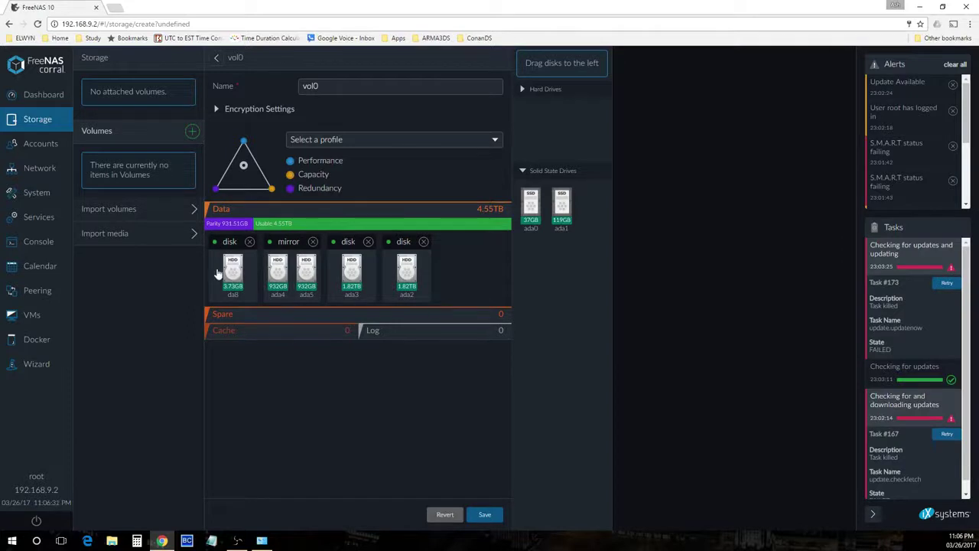
pyautogui.moveTo(232, 275); pyautogui.dragTo(291, 271)
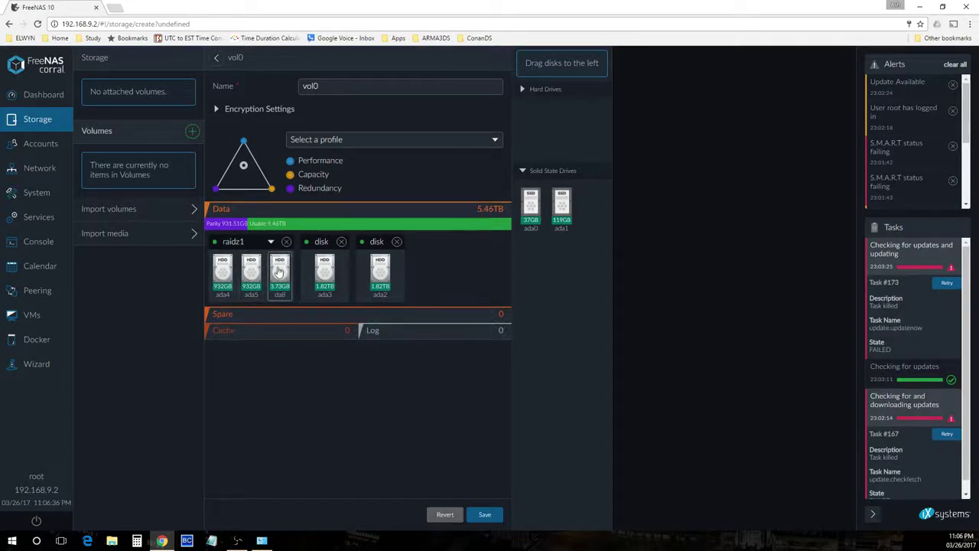
pyautogui.moveTo(279, 272); pyautogui.dragTo(555, 145)
# Assign the 119GB SSD ada1 as cache and the 37GB SSD ada0 as log
pyautogui.moveTo(561, 213); pyautogui.dragTo(287, 334)
pyautogui.moveTo(526, 230); pyautogui.dragTo(428, 359)
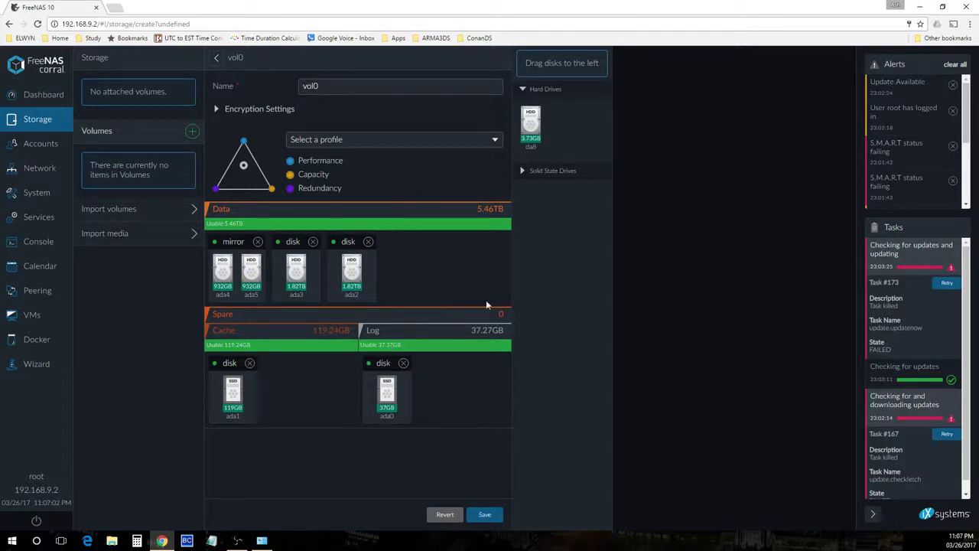
pyautogui.click(523, 172)
pyautogui.click(523, 173)
# Remove the ada4 and ada5 mirror to refresh the available drives, and rebuild it from the same two disks
pyautogui.click(257, 242)
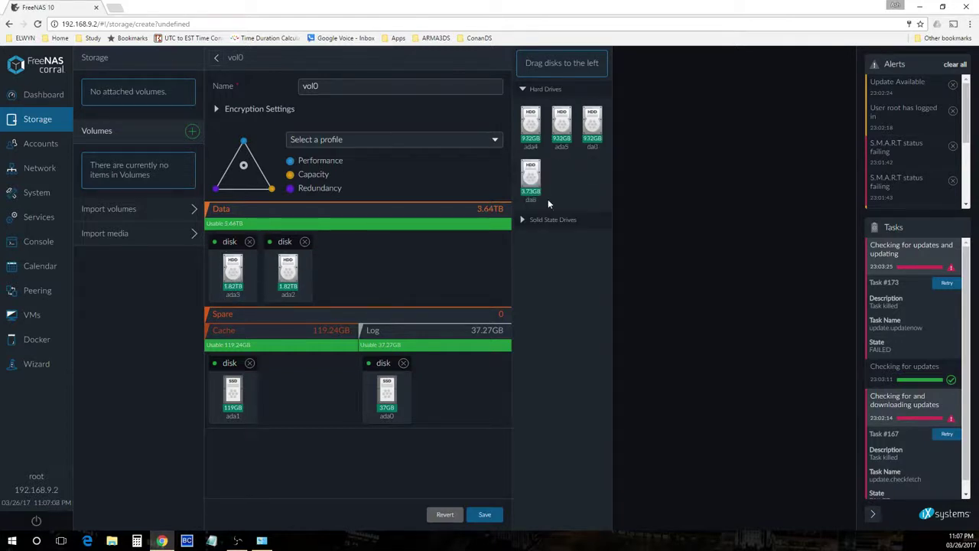
pyautogui.moveTo(531, 122); pyautogui.dragTo(451, 267)
pyautogui.moveTo(534, 148); pyautogui.dragTo(232, 271)
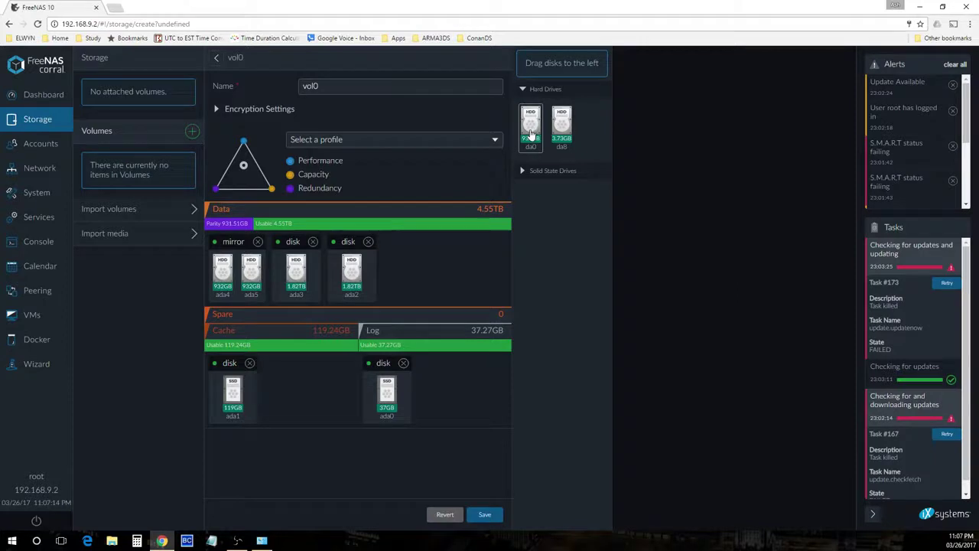
# Add disk da0 to the data section as a single disk and check its details
pyautogui.moveTo(531, 133); pyautogui.dragTo(470, 305)
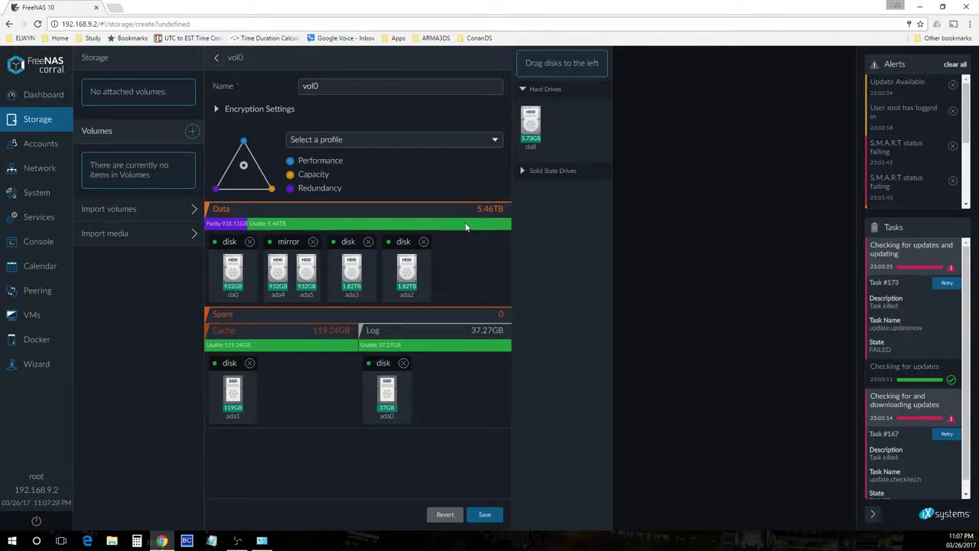
pyautogui.click(233, 272)
pyautogui.click(750, 82)
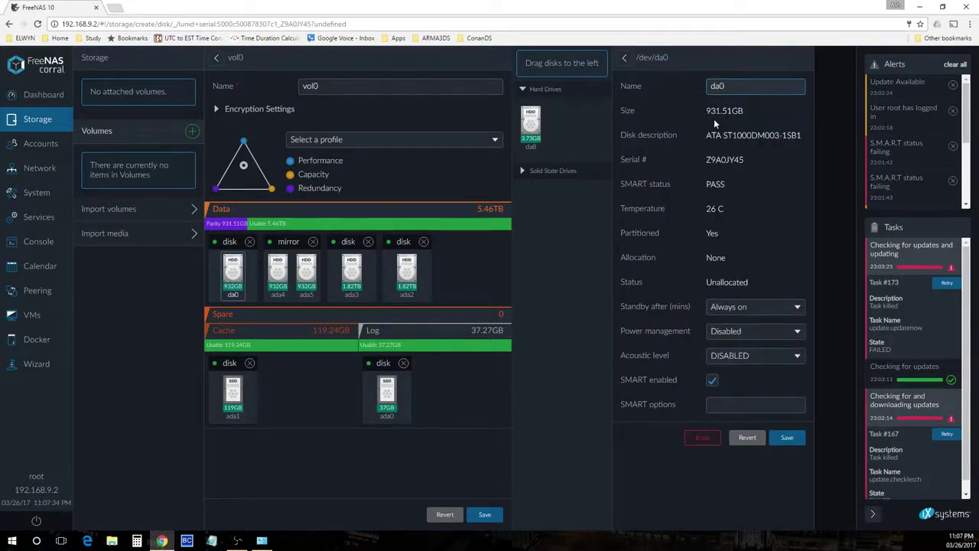
pyautogui.click(624, 61)
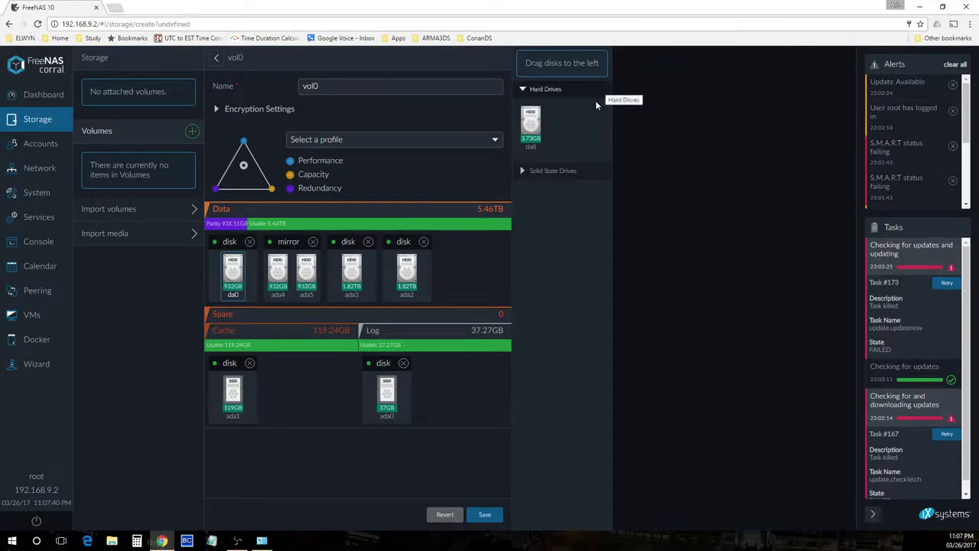
# Remove da0 from the data section, add it back, and pair it with da1 as a mirror
pyautogui.click(249, 241)
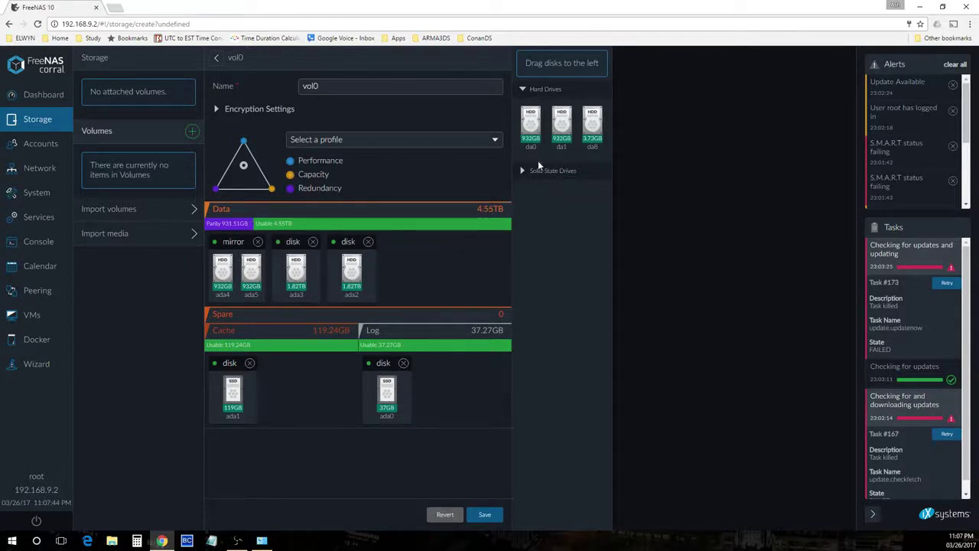
pyautogui.moveTo(526, 130); pyautogui.dragTo(306, 260)
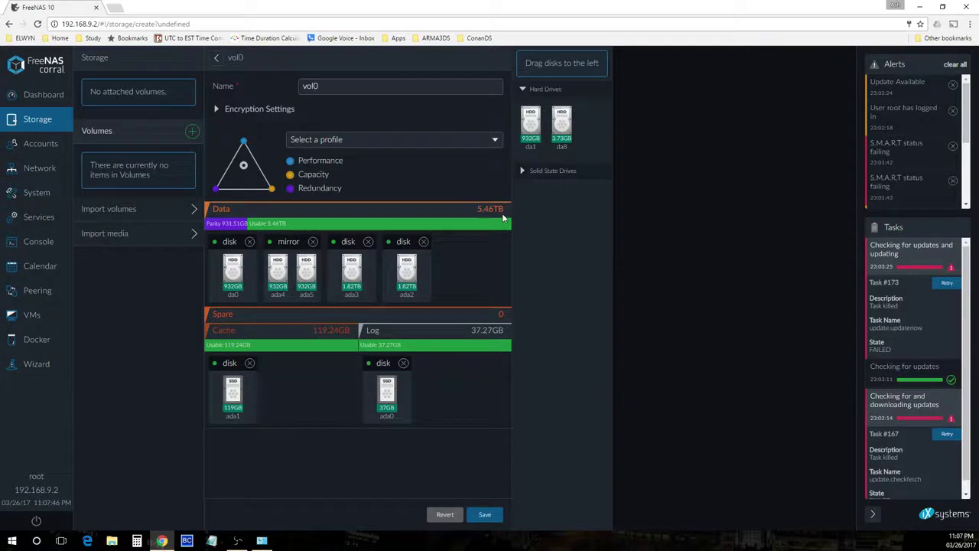
pyautogui.moveTo(530, 115)
pyautogui.mouseDown()
pyautogui.moveTo(238, 268)
pyautogui.moveTo(452, 277)
pyautogui.moveTo(237, 280)
pyautogui.mouseUp()
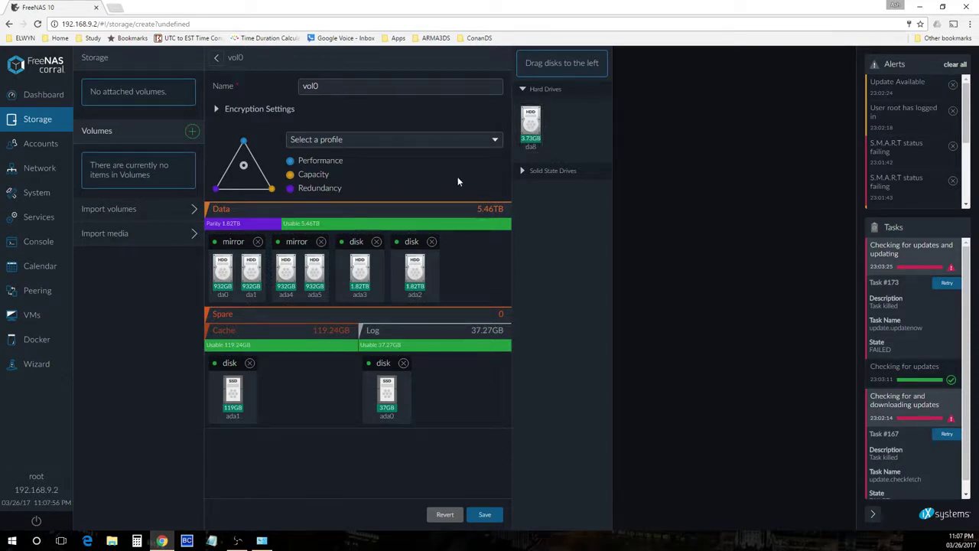
# Remove ada2 from the data section, add it back as a single disk, and add da2 as another single disk
pyautogui.click(432, 243)
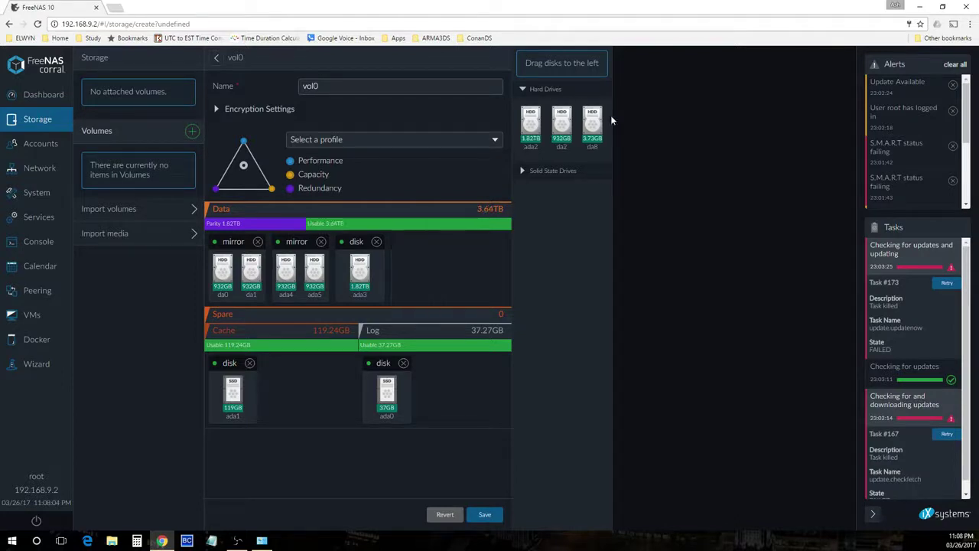
pyautogui.moveTo(529, 123); pyautogui.dragTo(491, 204)
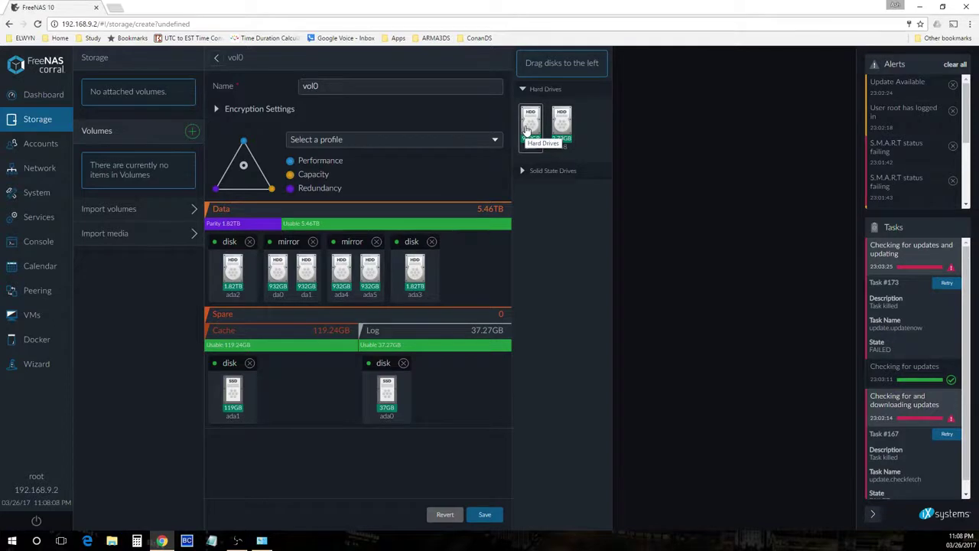
pyautogui.moveTo(526, 130)
pyautogui.mouseDown()
pyautogui.moveTo(297, 229)
pyautogui.moveTo(490, 261)
pyautogui.moveTo(478, 271)
pyautogui.mouseUp()
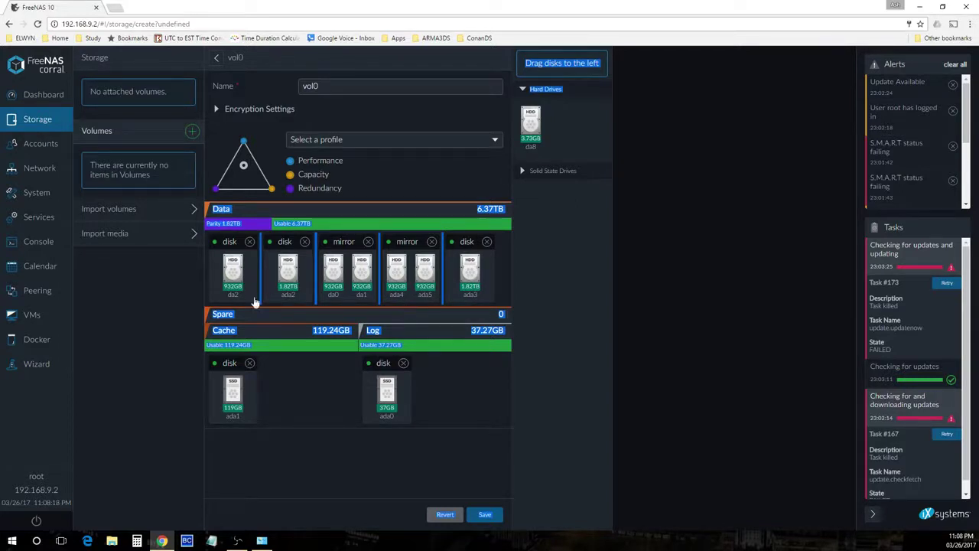
# Remove da2 from the data section, add it back, and pair it with da3 as a mirror
pyautogui.click(250, 242)
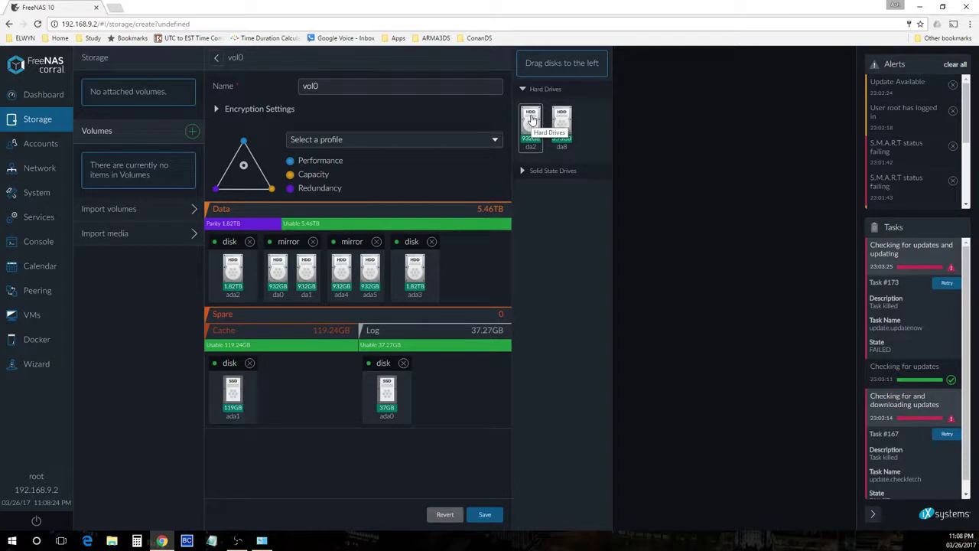
pyautogui.moveTo(532, 119); pyautogui.dragTo(483, 286)
pyautogui.moveTo(530, 122)
pyautogui.mouseDown()
pyautogui.moveTo(515, 221)
pyautogui.moveTo(237, 271)
pyautogui.mouseUp()
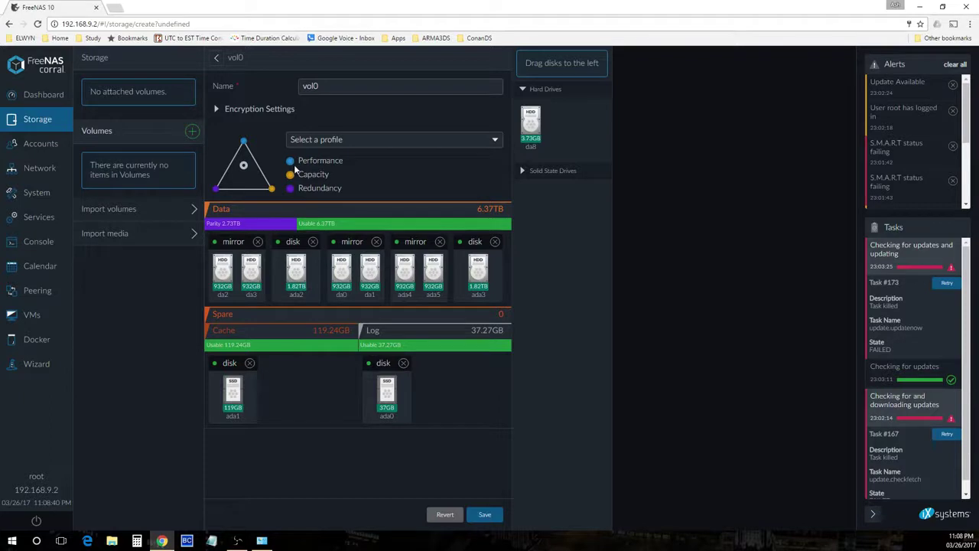
# Apply the balanced profile layout to the volume, and rearrange its data mirrors to pair da0 with da1 and ada5 with ada4
pyautogui.click(242, 168)
pyautogui.click(242, 168)
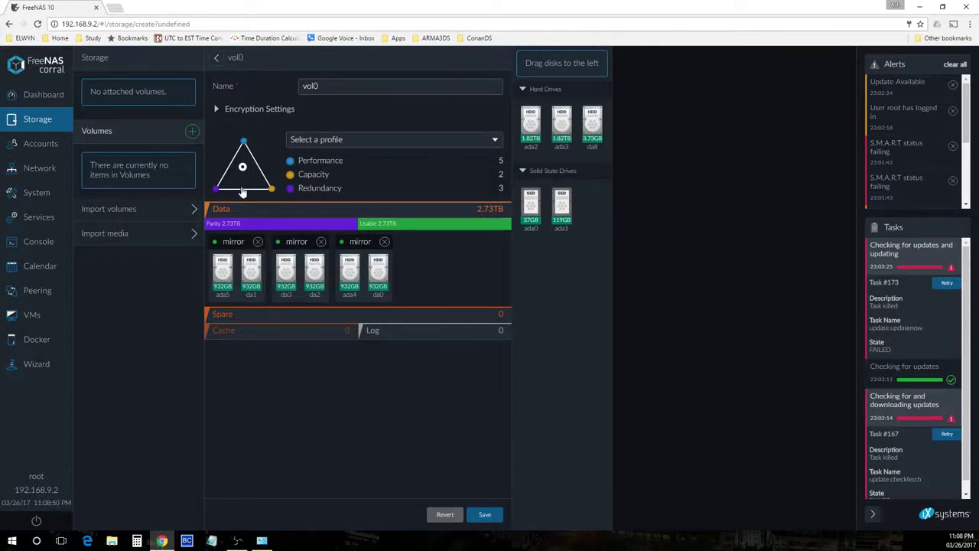
pyautogui.moveTo(378, 277); pyautogui.dragTo(358, 293)
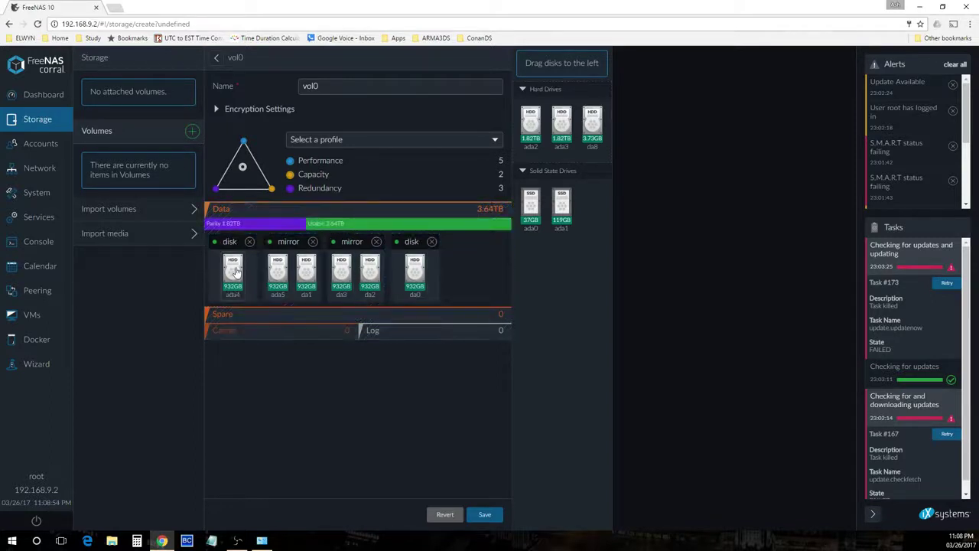
pyautogui.moveTo(233, 276); pyautogui.dragTo(417, 277)
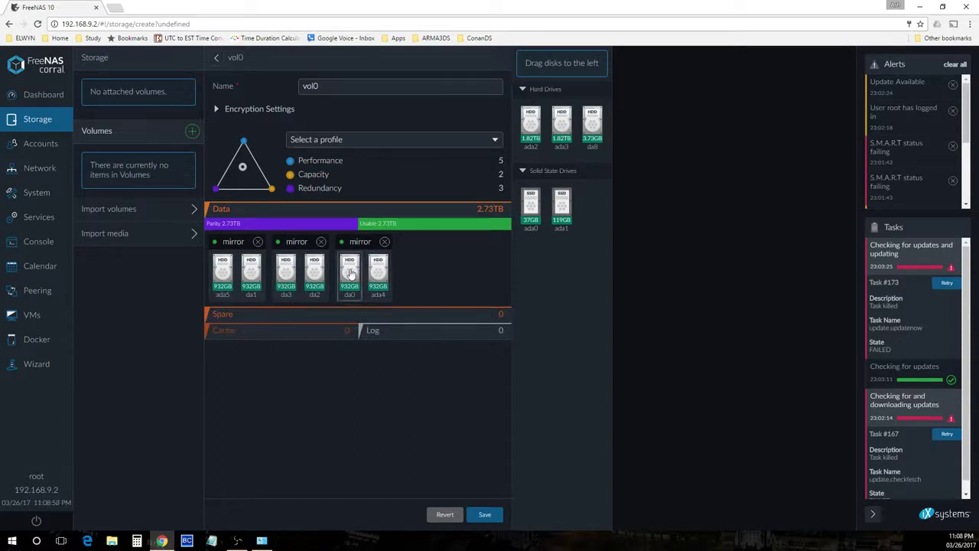
pyautogui.moveTo(350, 274); pyautogui.dragTo(440, 275)
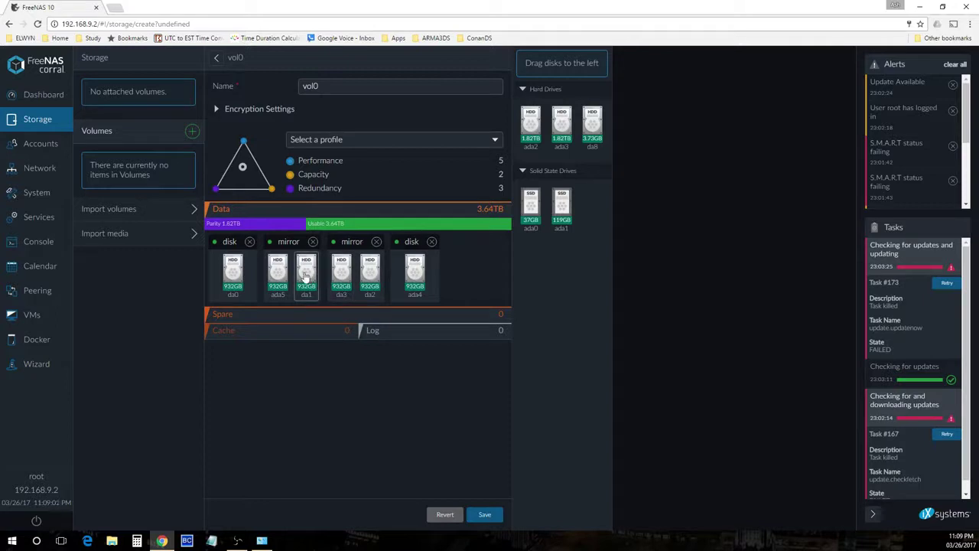
pyautogui.moveTo(306, 277); pyautogui.dragTo(234, 273)
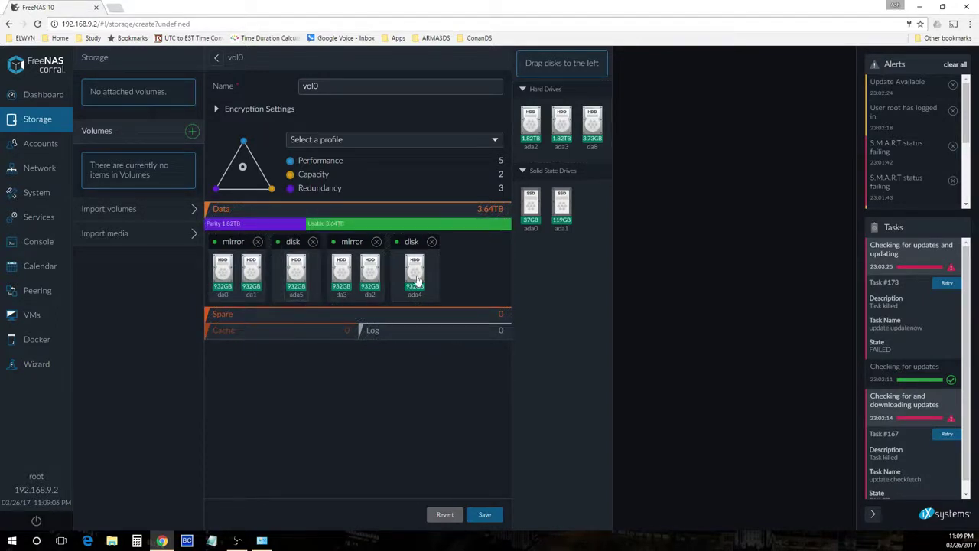
pyautogui.moveTo(415, 273); pyautogui.dragTo(295, 284)
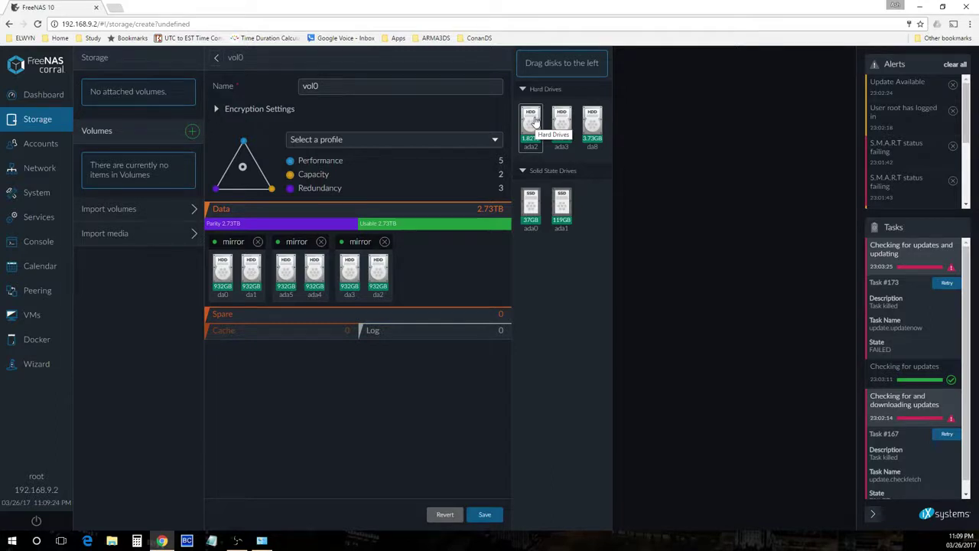
# Assign ada2 and ada3 as single data disks, SSD ada1 as the cache disk and SSD ada0 as the log disk
pyautogui.moveTo(535, 120); pyautogui.dragTo(483, 273)
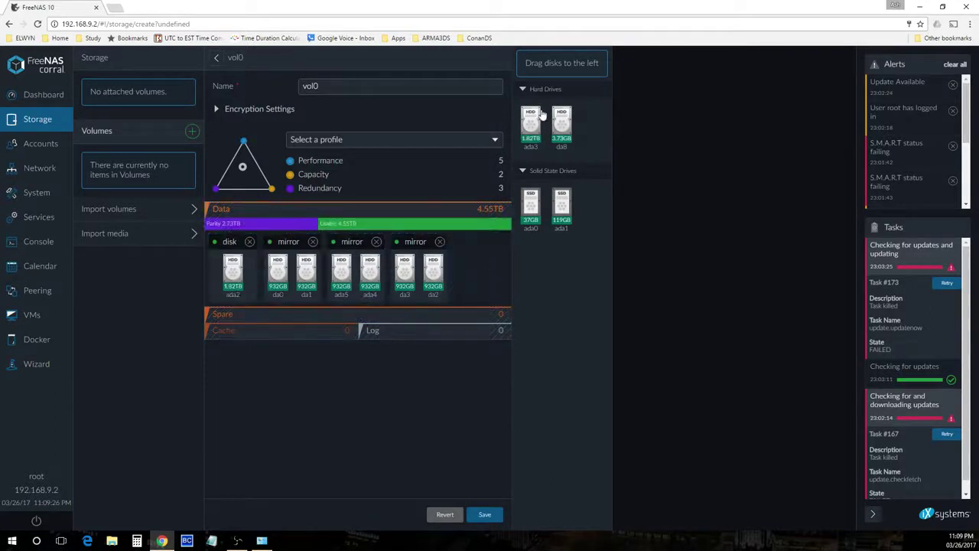
pyautogui.moveTo(541, 114); pyautogui.dragTo(467, 382)
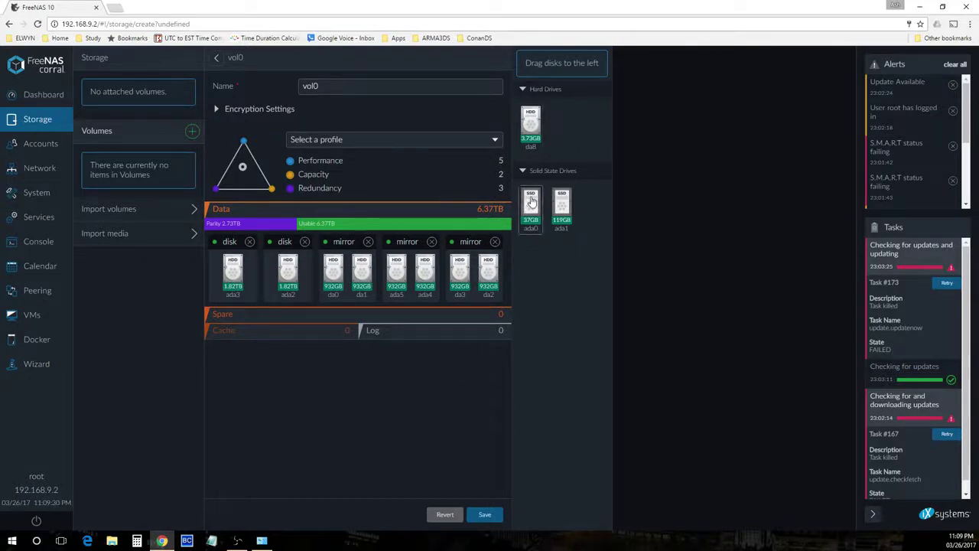
pyautogui.moveTo(531, 201); pyautogui.dragTo(348, 329)
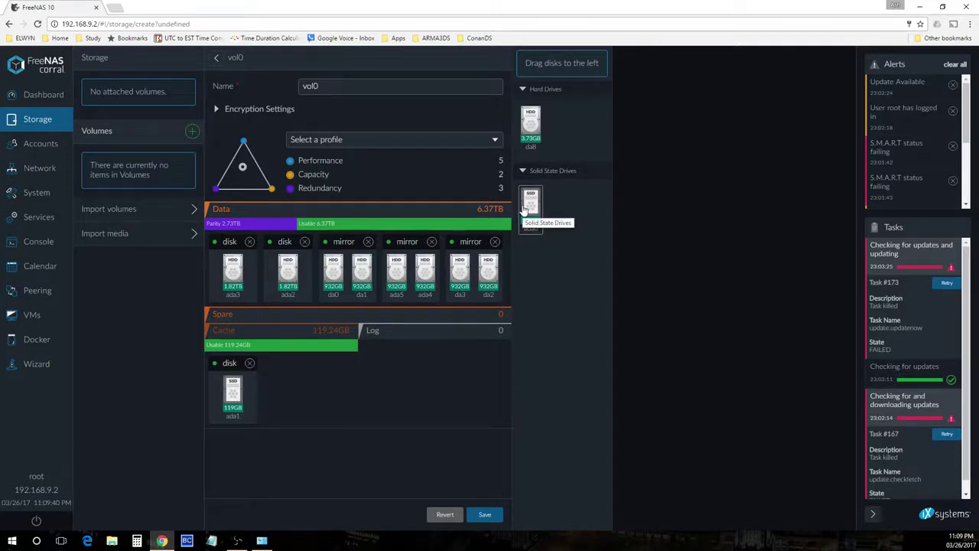
pyautogui.moveTo(526, 207); pyautogui.dragTo(440, 352)
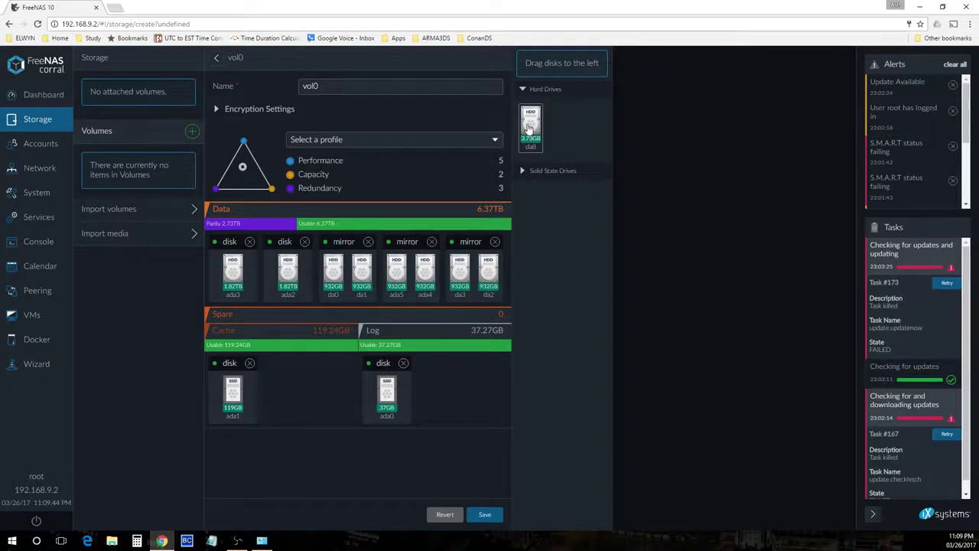
# Try da8 as an extra log disk and ada1 as a spare, and return both to their previous places
pyautogui.moveTo(529, 129); pyautogui.dragTo(441, 417)
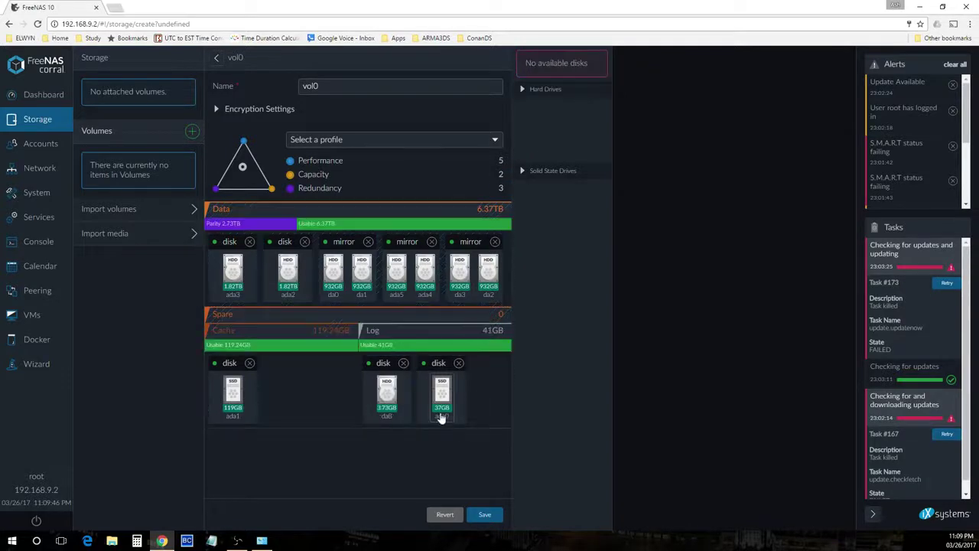
pyautogui.moveTo(233, 391); pyautogui.dragTo(256, 315)
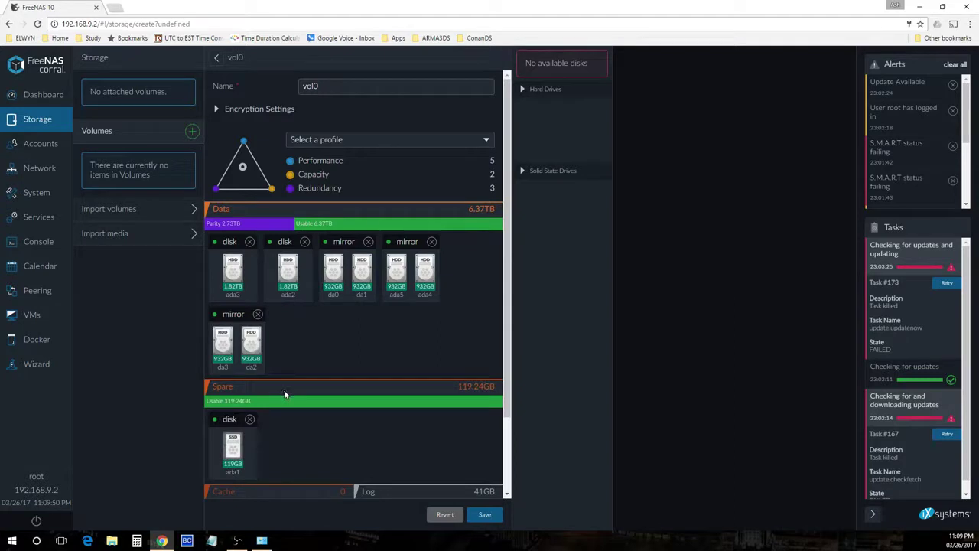
pyautogui.scroll(-1, 283, 390)
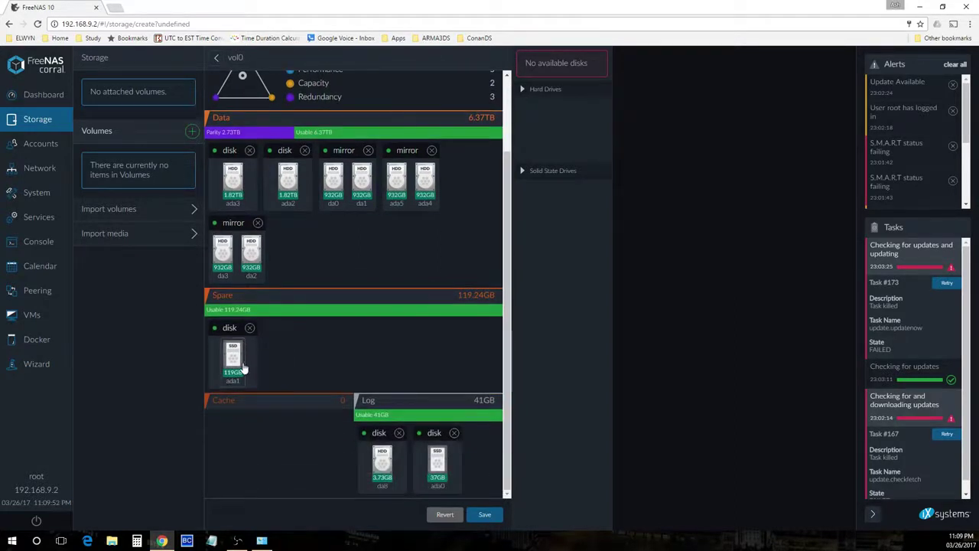
pyautogui.moveTo(240, 373); pyautogui.dragTo(282, 472)
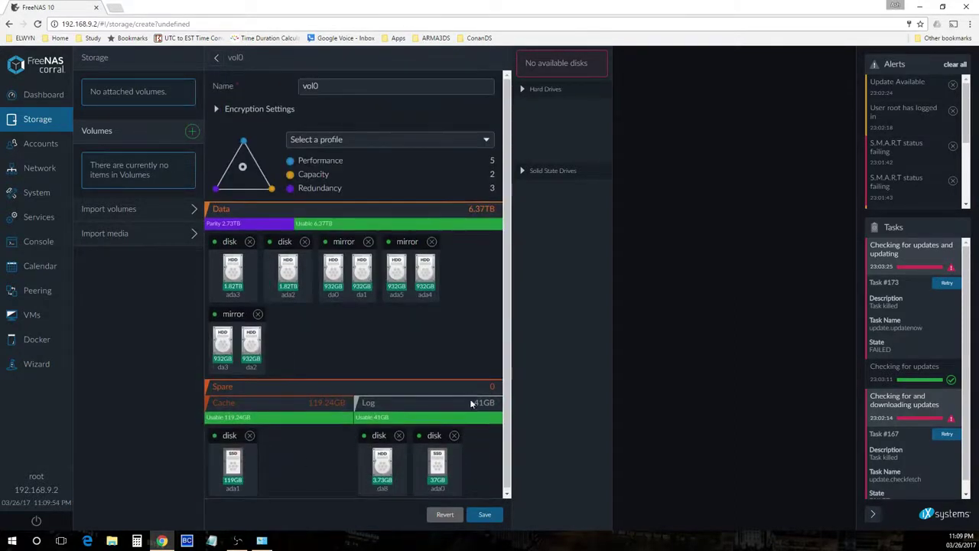
pyautogui.moveTo(393, 472); pyautogui.dragTo(534, 220)
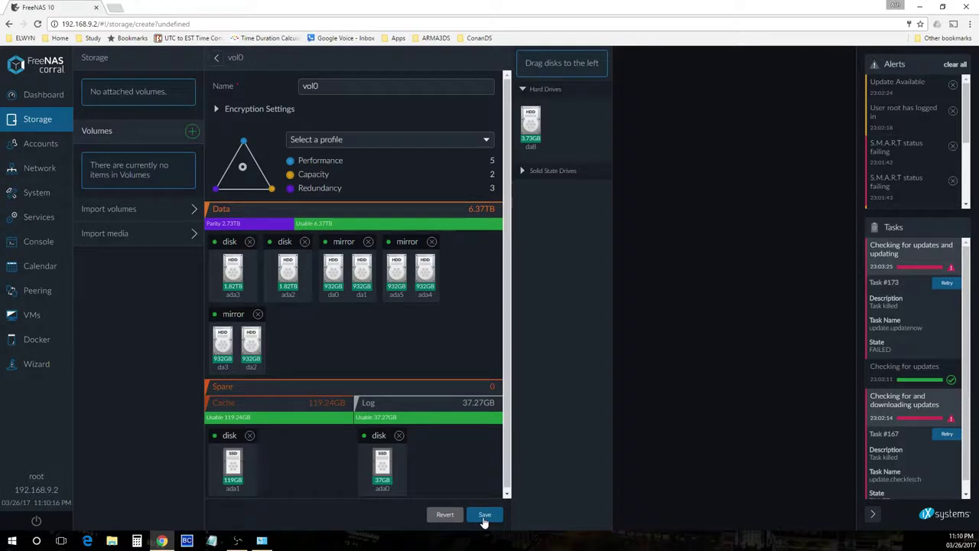
# Check the encryption settings without changing them, and save the new volume vol0
pyautogui.click(218, 108)
pyautogui.click(217, 109)
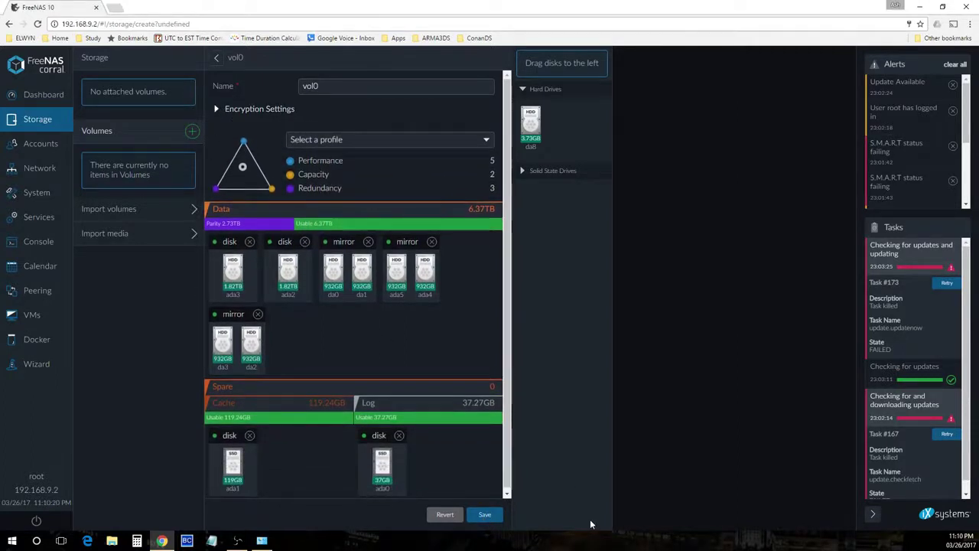
pyautogui.click(486, 516)
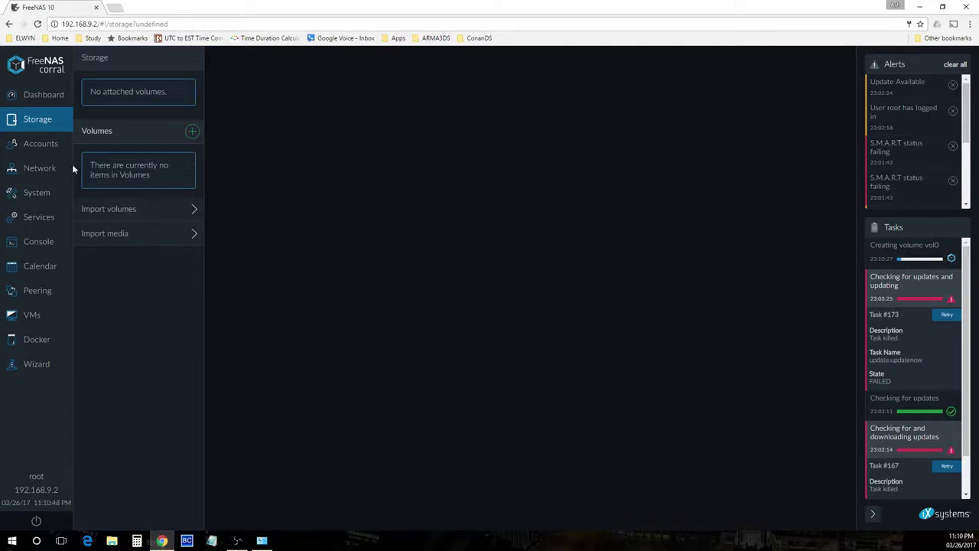
# Look through the Accounts and System sections, and review the network interfaces, nameservers and default route
pyautogui.click(29, 144)
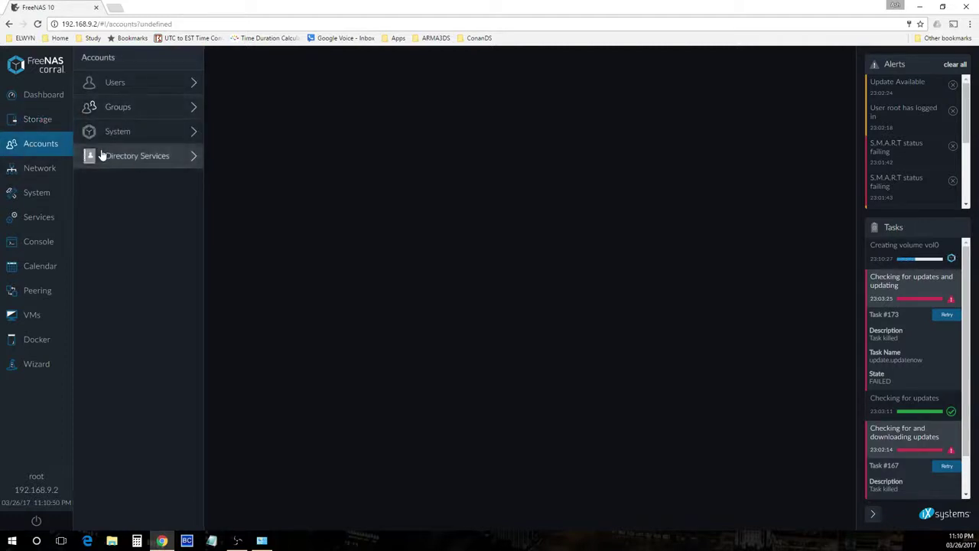
pyautogui.click(23, 175)
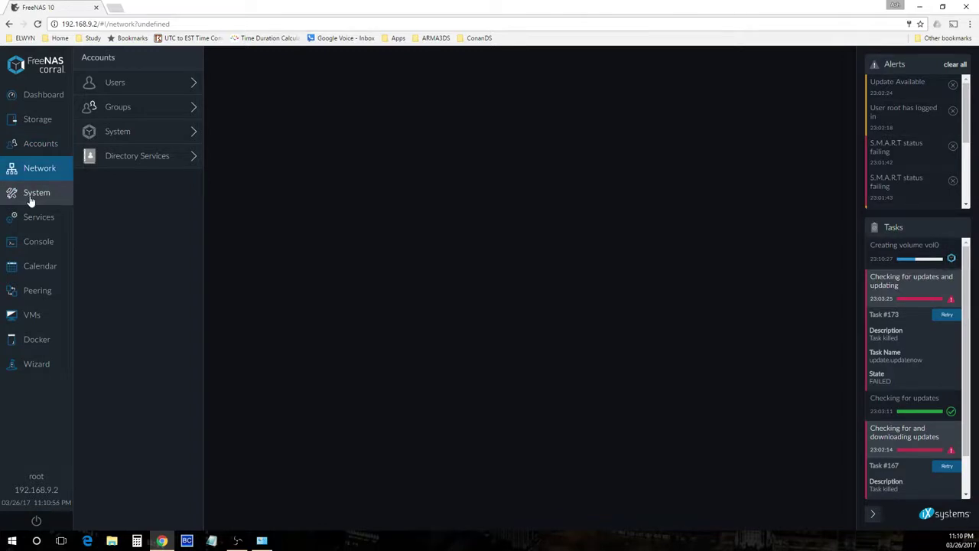
pyautogui.click(31, 198)
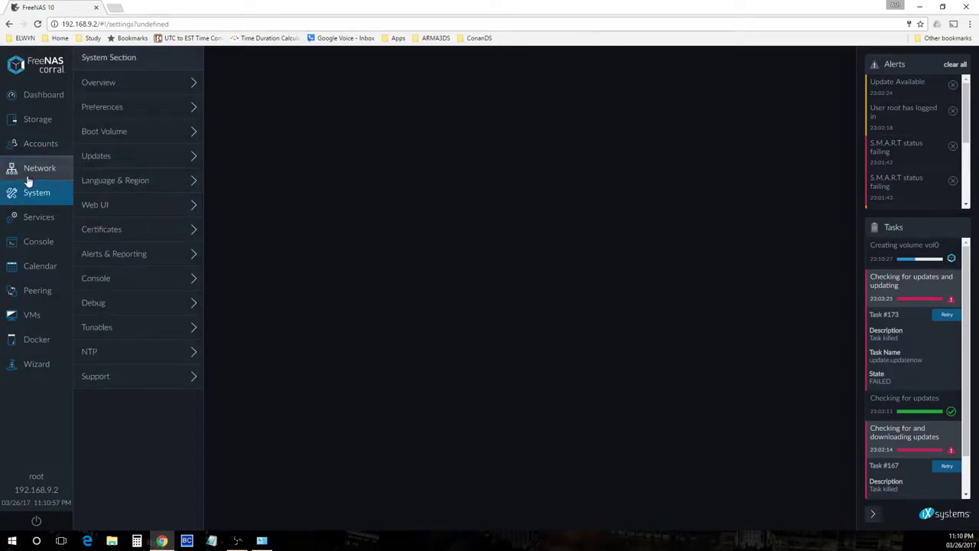
pyautogui.click(28, 177)
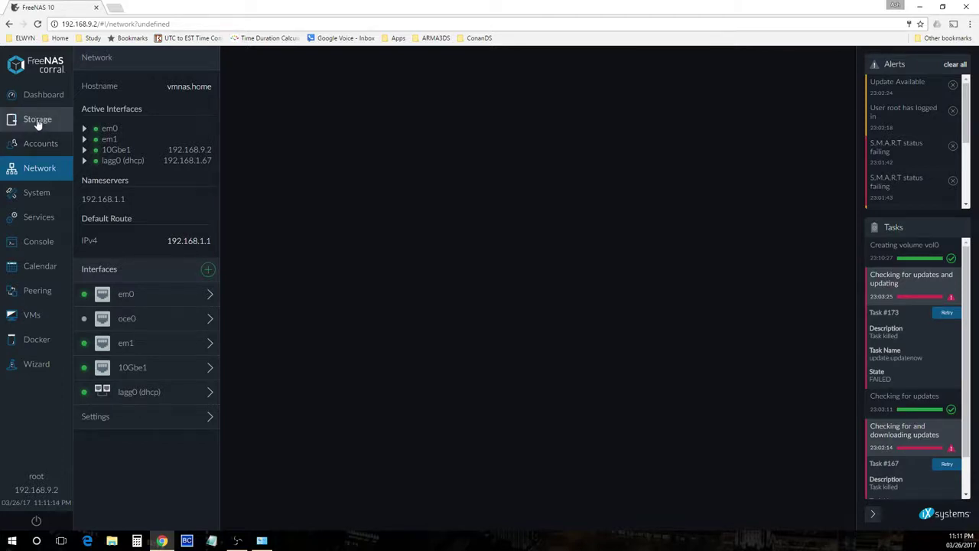
# Open the shares of volume vol0 and start creating a new SMB share
pyautogui.click(38, 123)
pyautogui.click(95, 157)
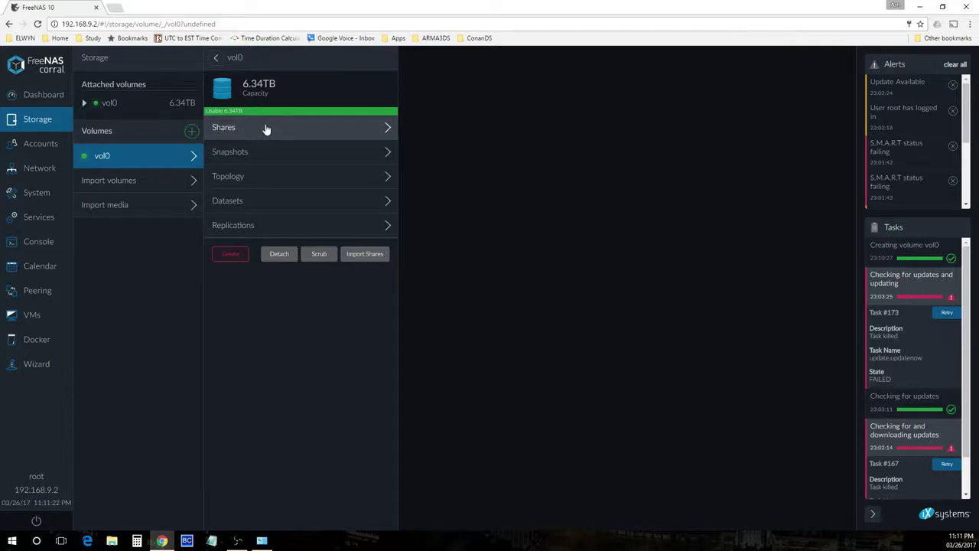
pyautogui.click(265, 127)
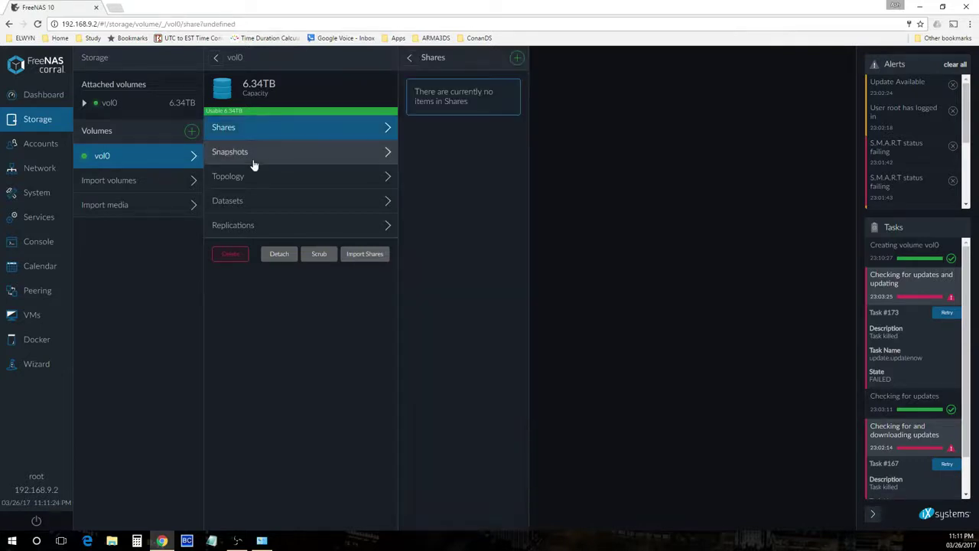
pyautogui.click(517, 59)
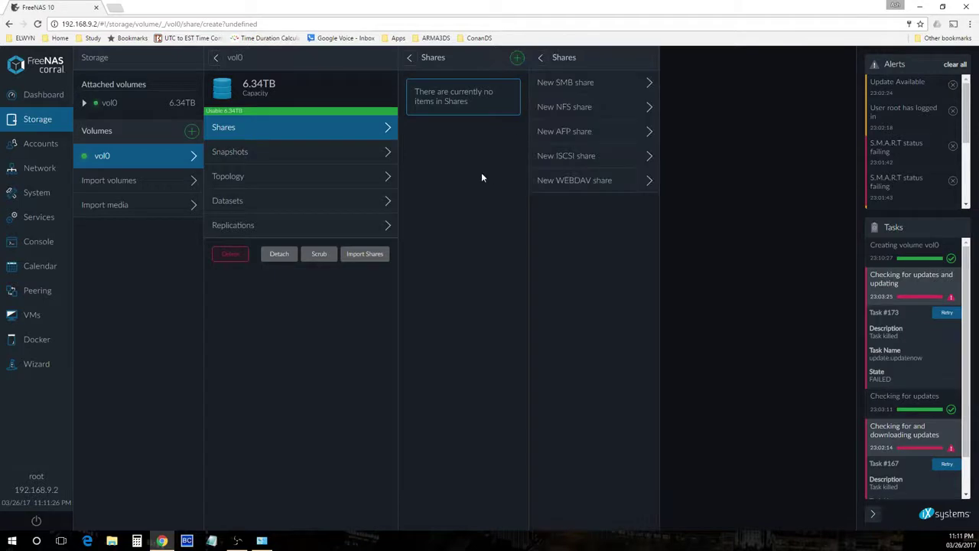
pyautogui.click(569, 114)
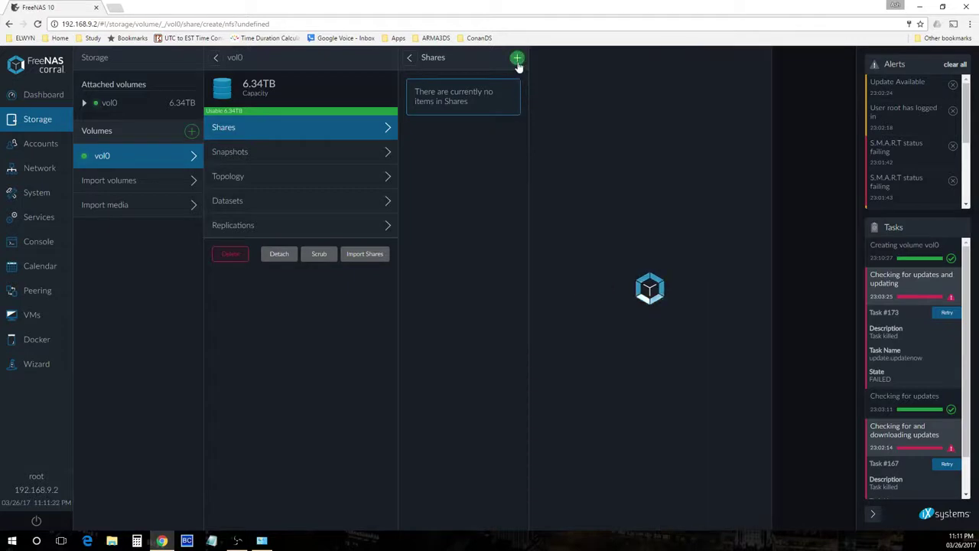
pyautogui.click(517, 60)
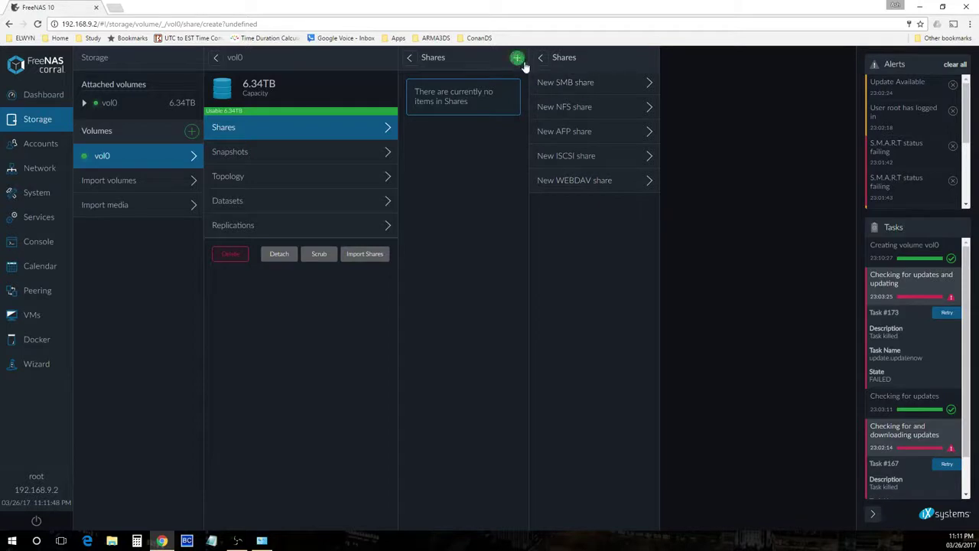
pyautogui.click(586, 85)
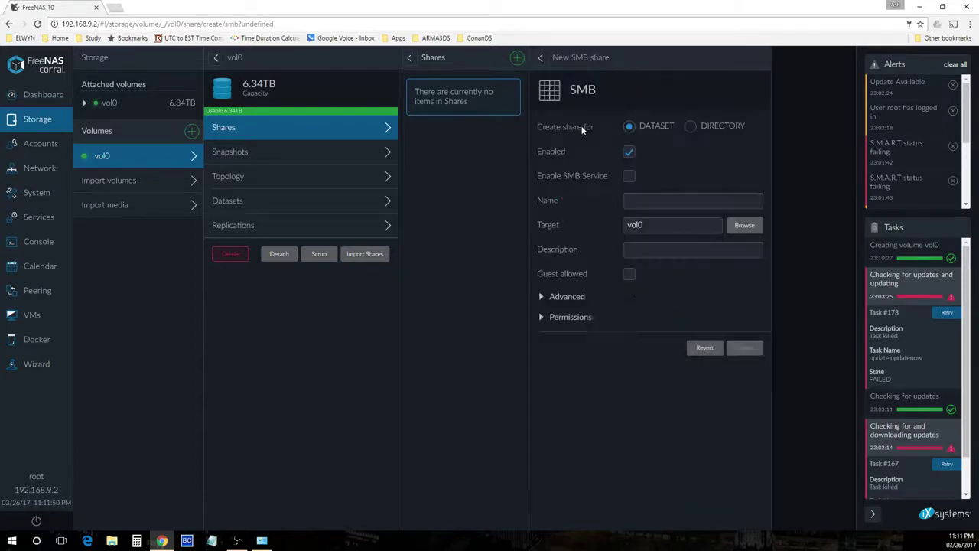
# Name the SMB share backup and allow guest access to it
pyautogui.click(638, 199)
pyautogui.write('backup')
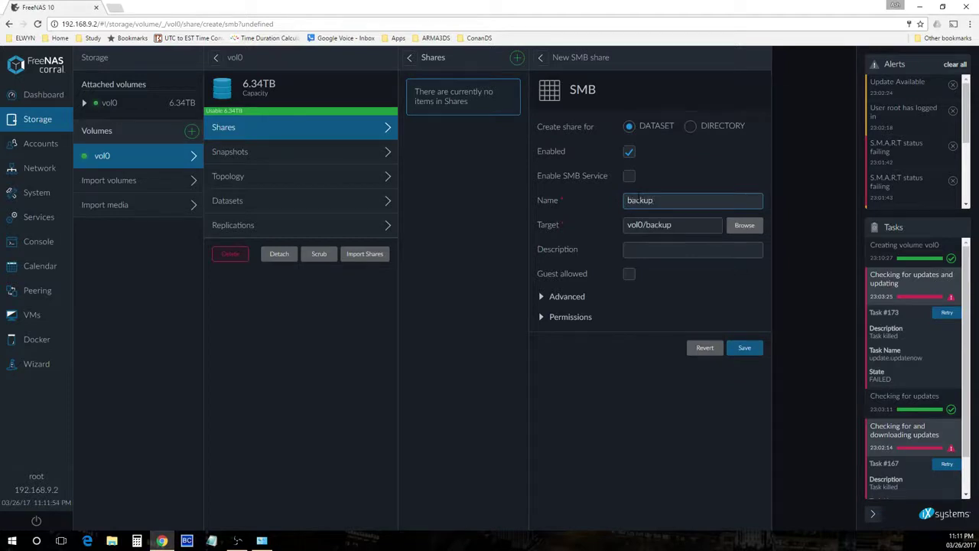
pyautogui.click(629, 273)
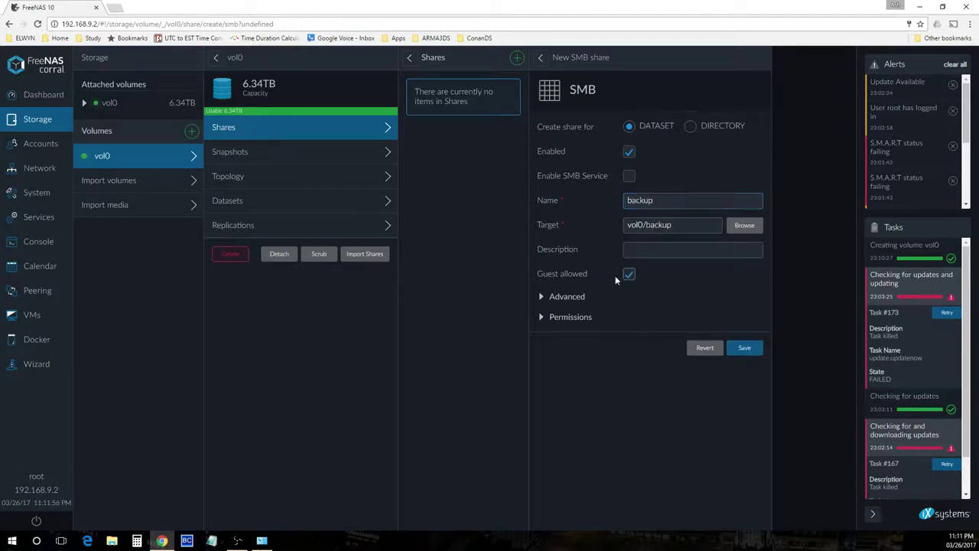
# Examine the advanced options and permissions of the new SMB share
pyautogui.click(542, 297)
pyautogui.click(542, 298)
pyautogui.click(540, 318)
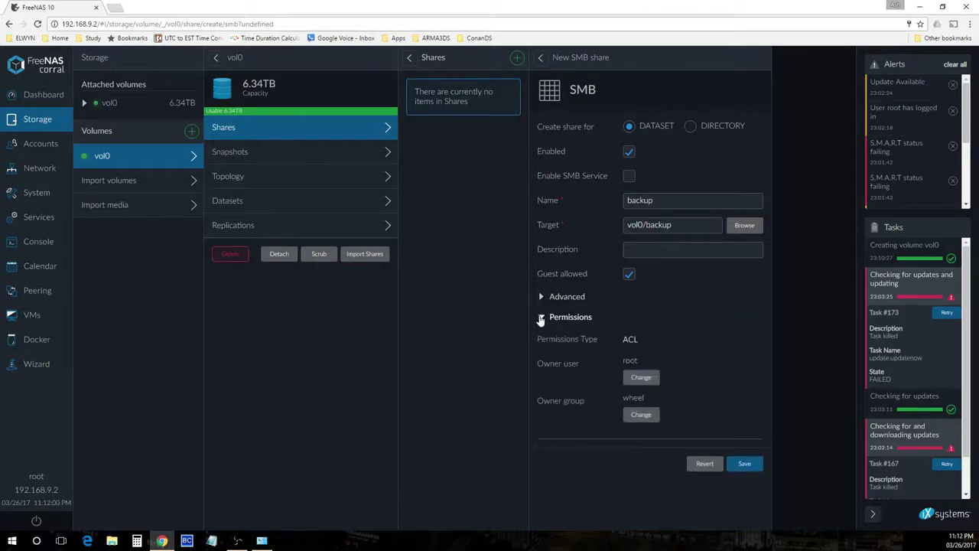
pyautogui.click(541, 318)
pyautogui.click(542, 297)
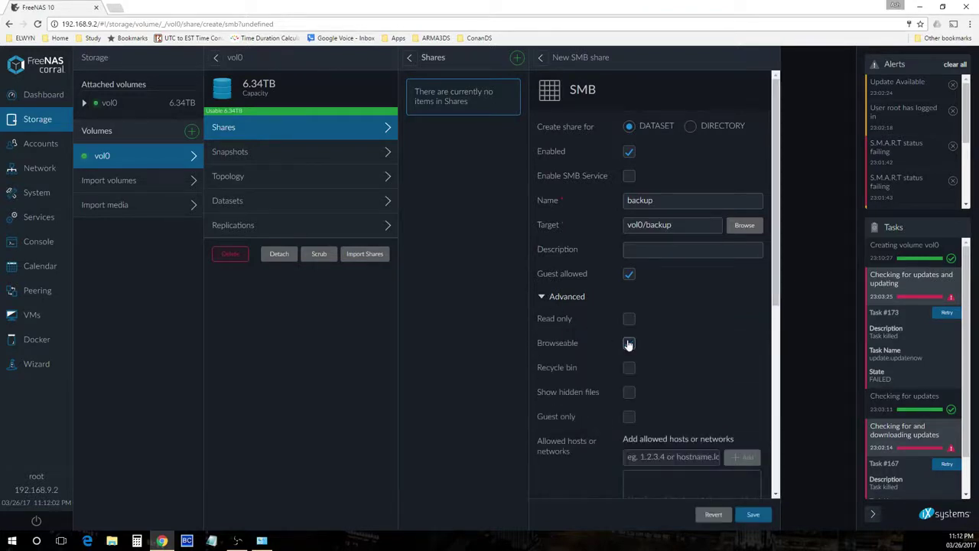
pyautogui.click(541, 298)
# Set the owner user of the new SMB share to nobody in its permissions
pyautogui.click(542, 316)
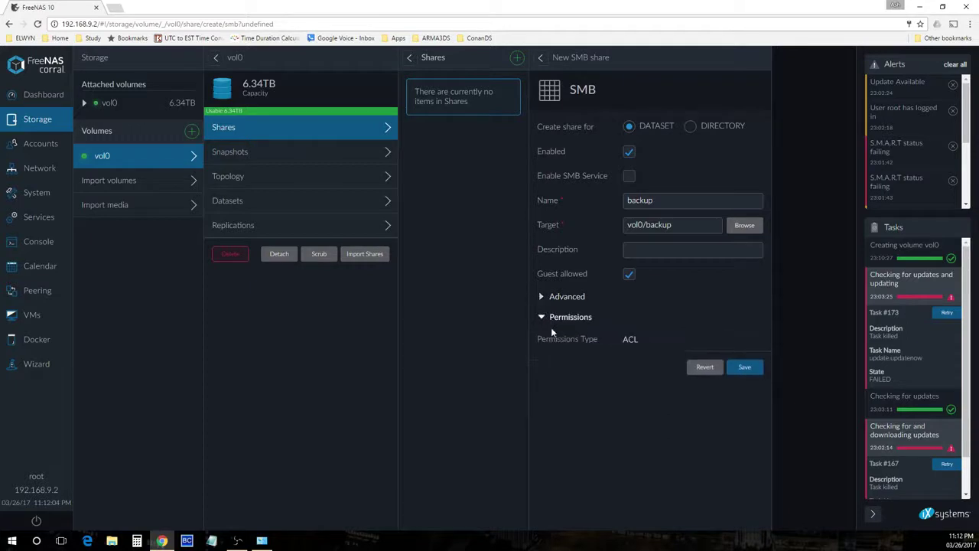
pyautogui.click(641, 377)
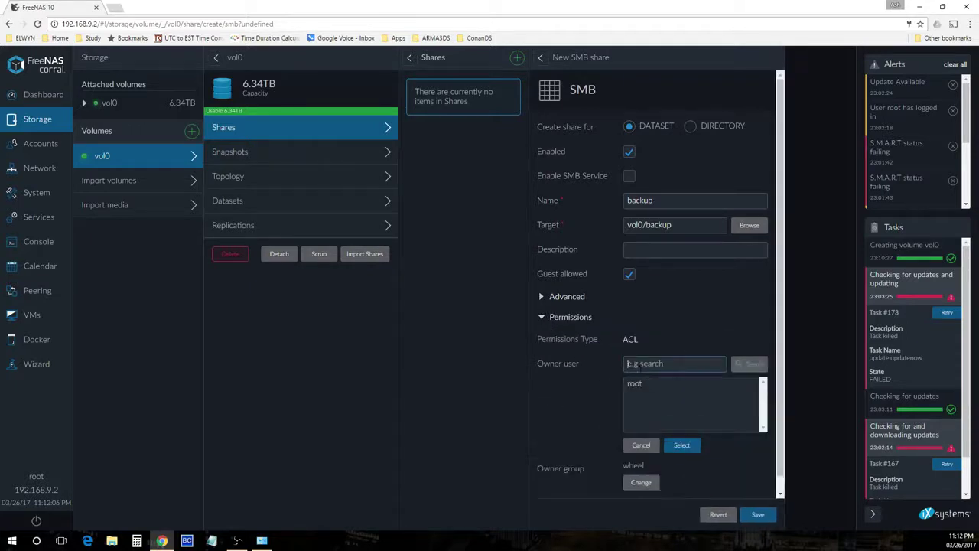
pyautogui.write('nob')
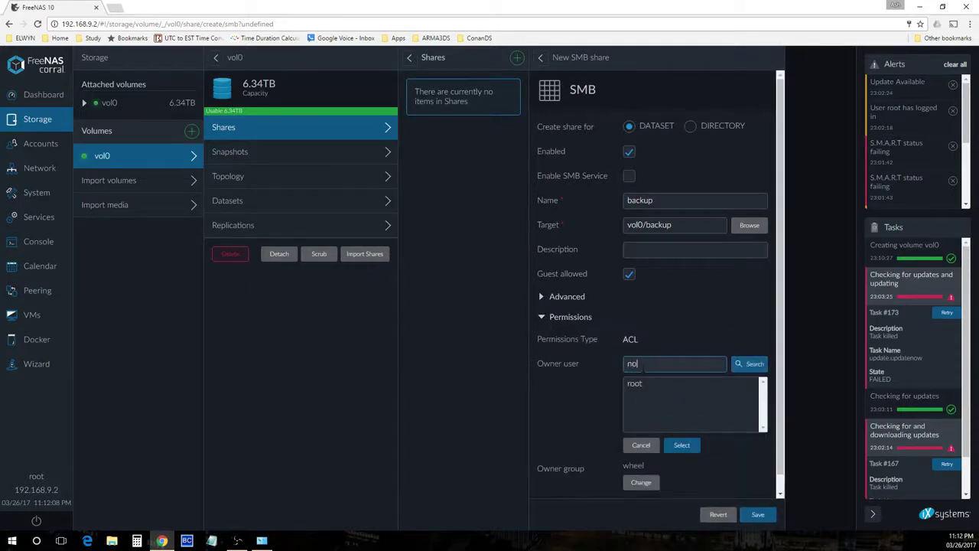
pyautogui.click(755, 365)
pyautogui.click(648, 382)
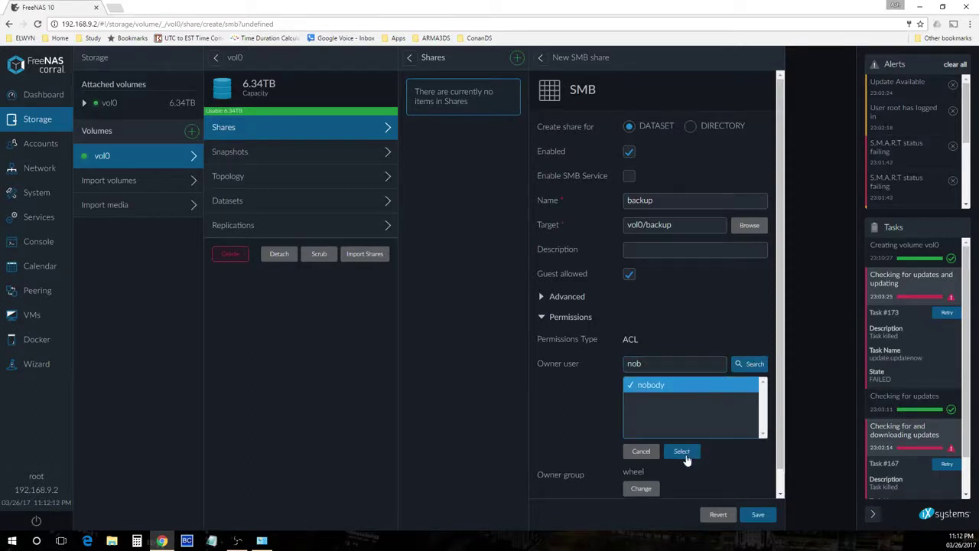
pyautogui.click(690, 453)
# Set the share's owner group to nogroup and save the new SMB share
pyautogui.click(641, 414)
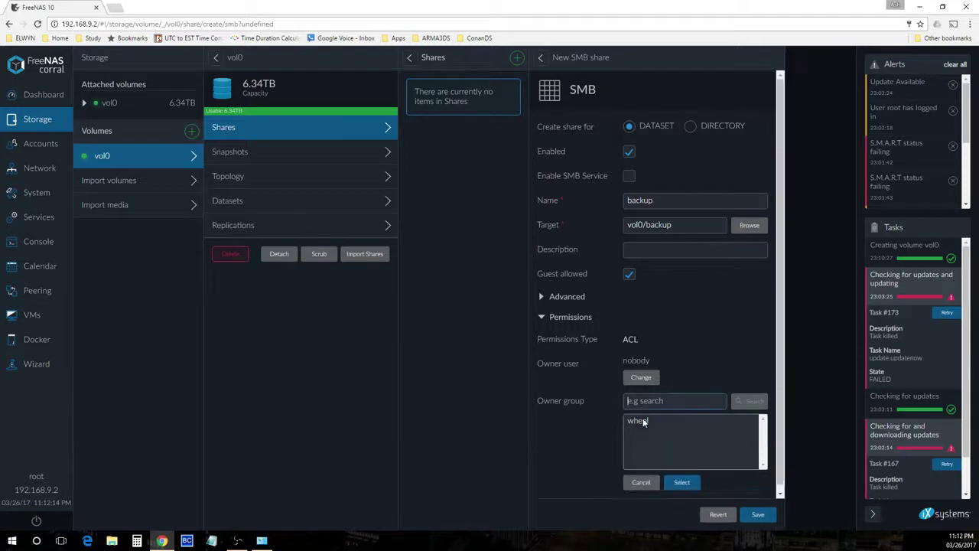
pyautogui.write('nog')
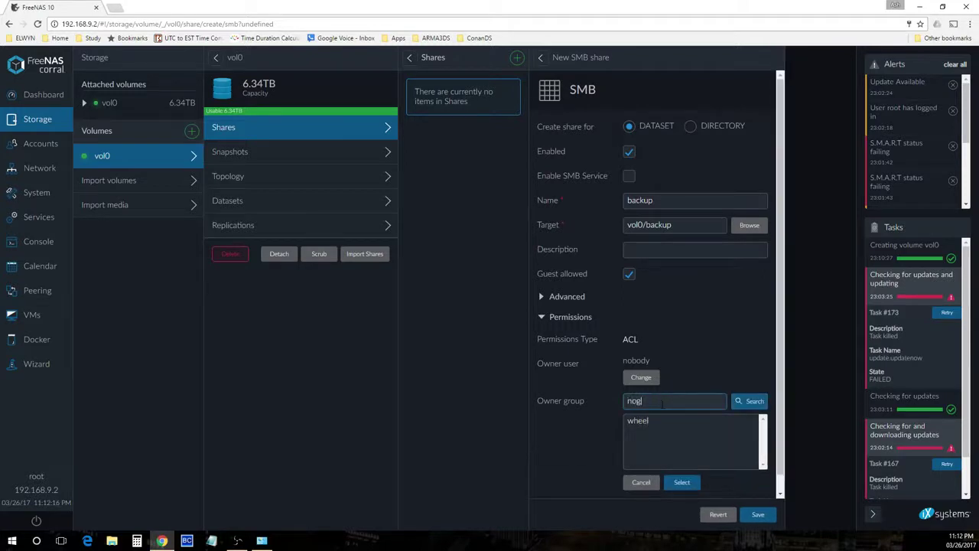
pyautogui.press('Return')
pyautogui.click(641, 421)
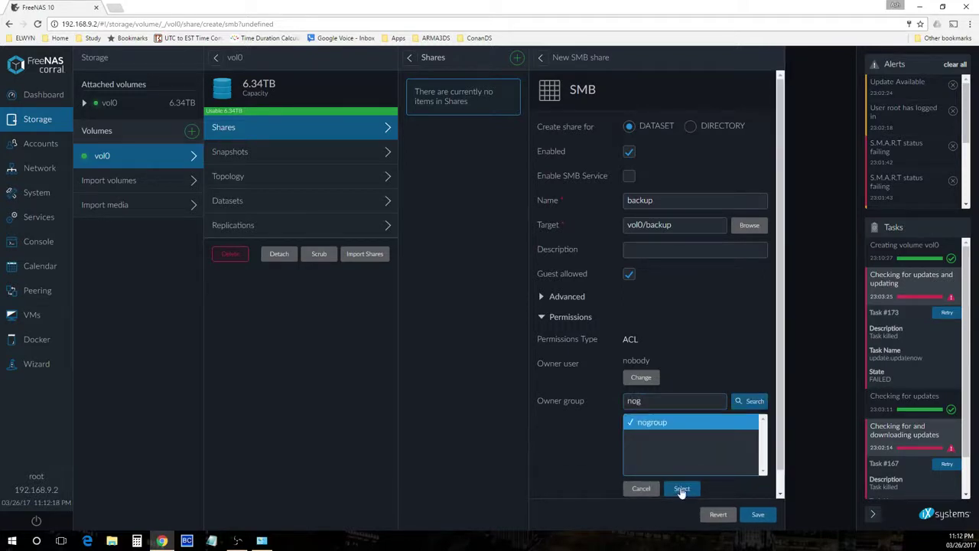
pyautogui.click(681, 482)
pyautogui.click(742, 464)
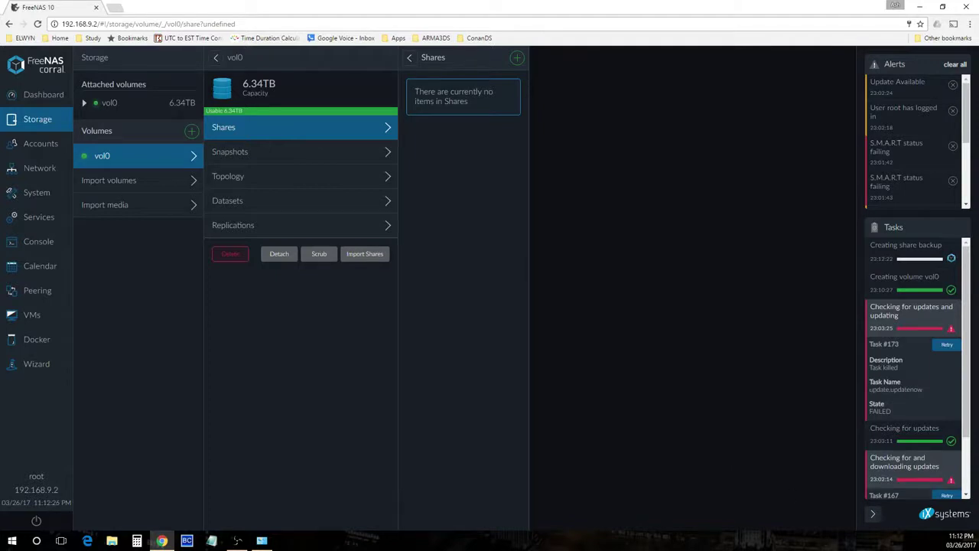
# Check the share creation task's details, then enable the SMB sharing service and save its configuration
pyautogui.press('super+e')
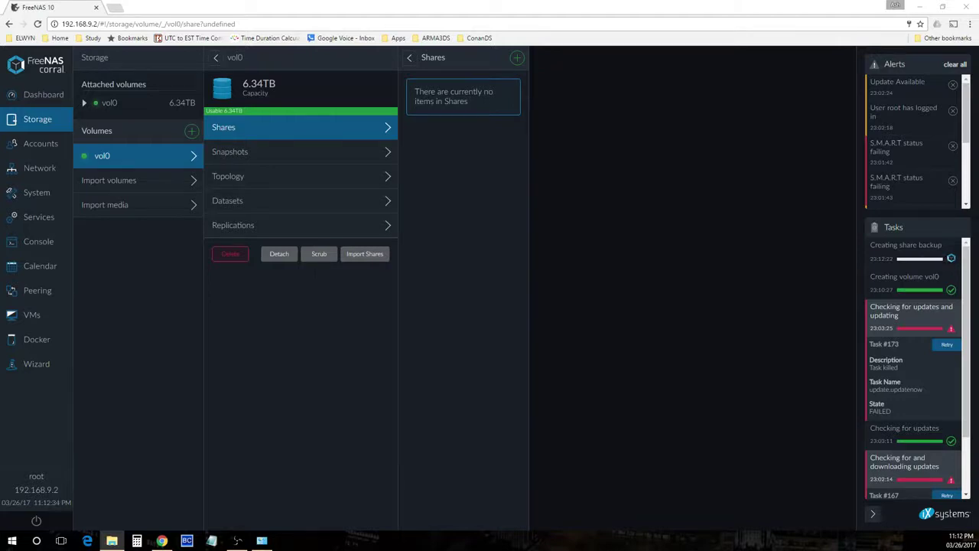
pyautogui.click(875, 245)
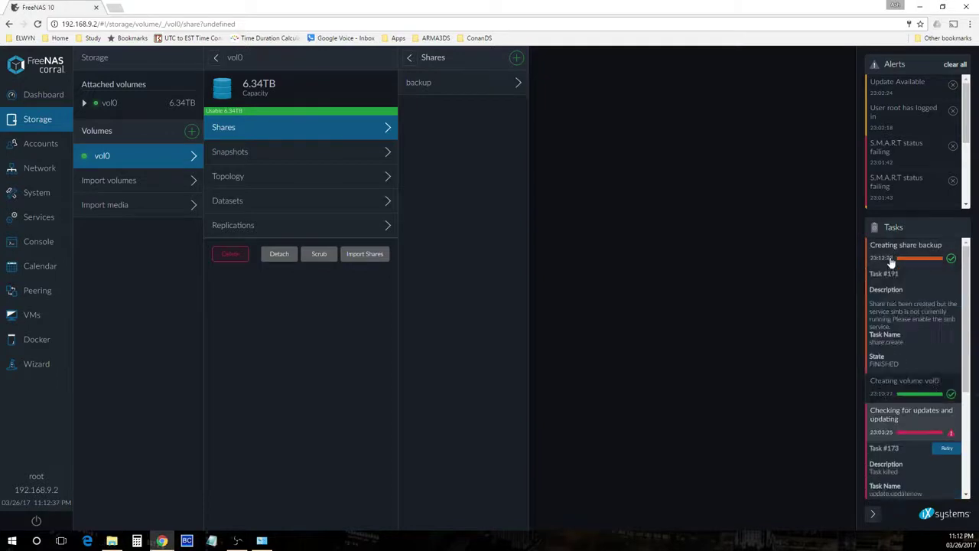
pyautogui.click(39, 220)
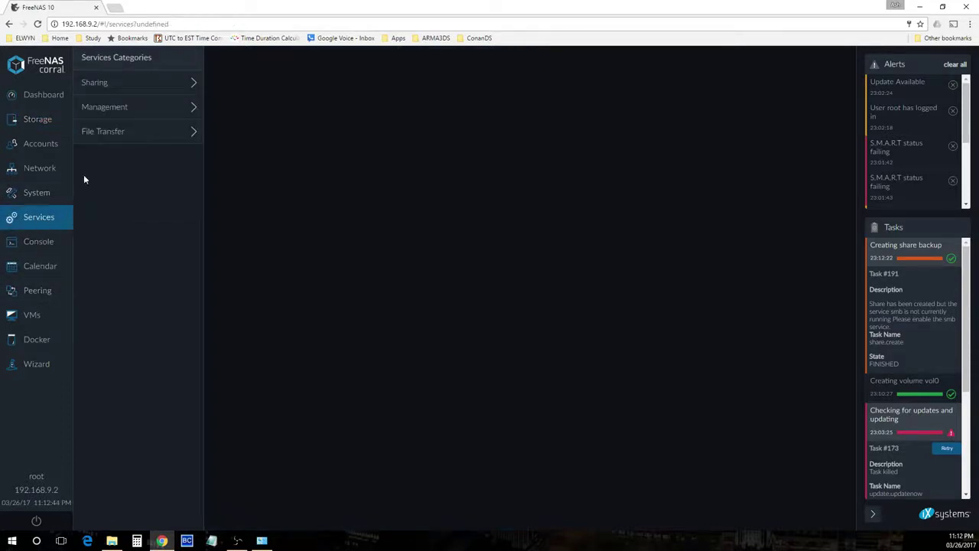
pyautogui.click(123, 88)
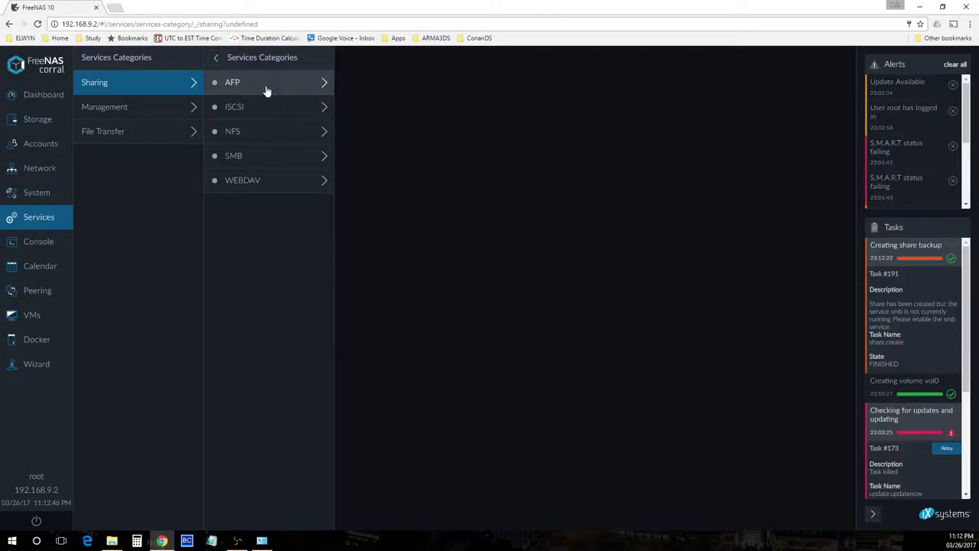
pyautogui.click(244, 141)
pyautogui.click(238, 156)
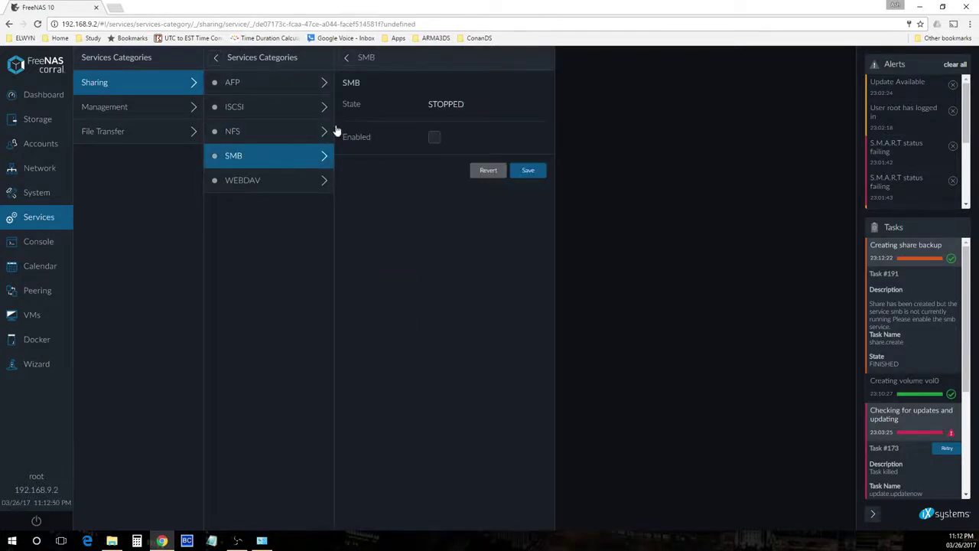
pyautogui.click(434, 139)
pyautogui.click(558, 515)
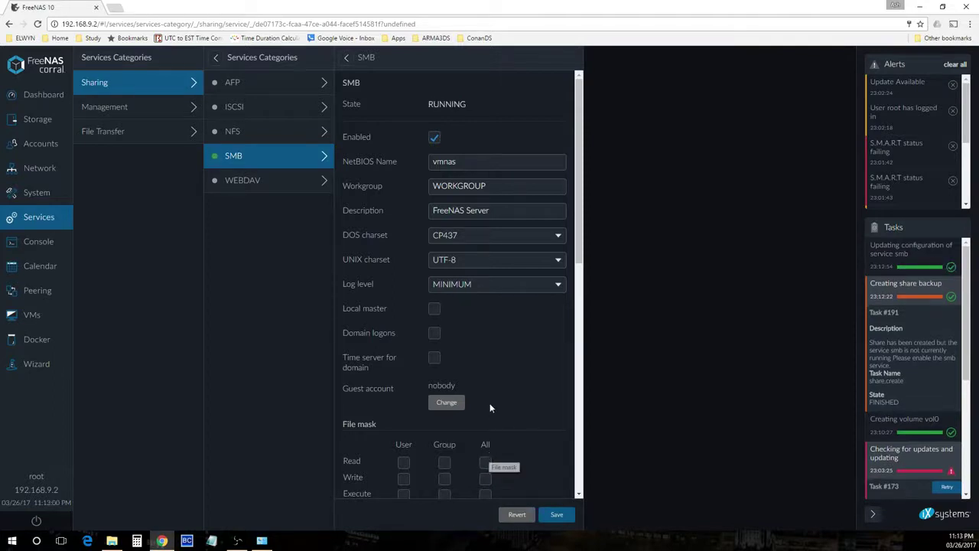
# Show the FreeNAS dashboard and open the network drive 10Gbe Backup Folder (Y:) in File Explorer
pyautogui.click(40, 94)
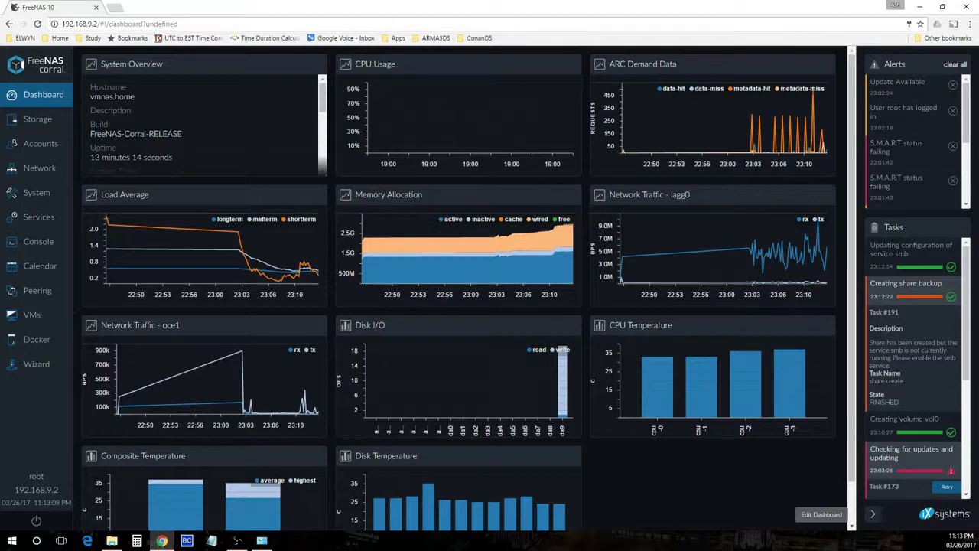
pyautogui.press('super+e')
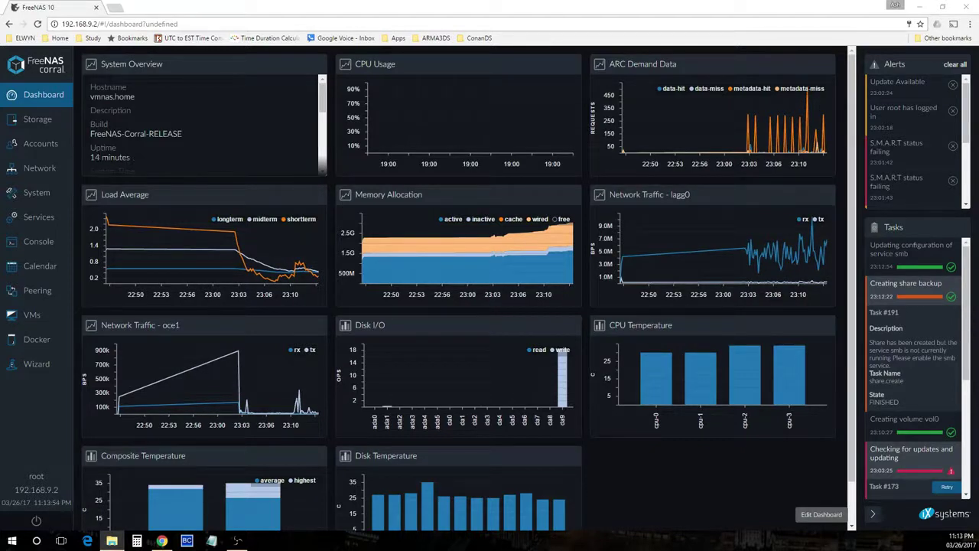
pyautogui.press('super+e')
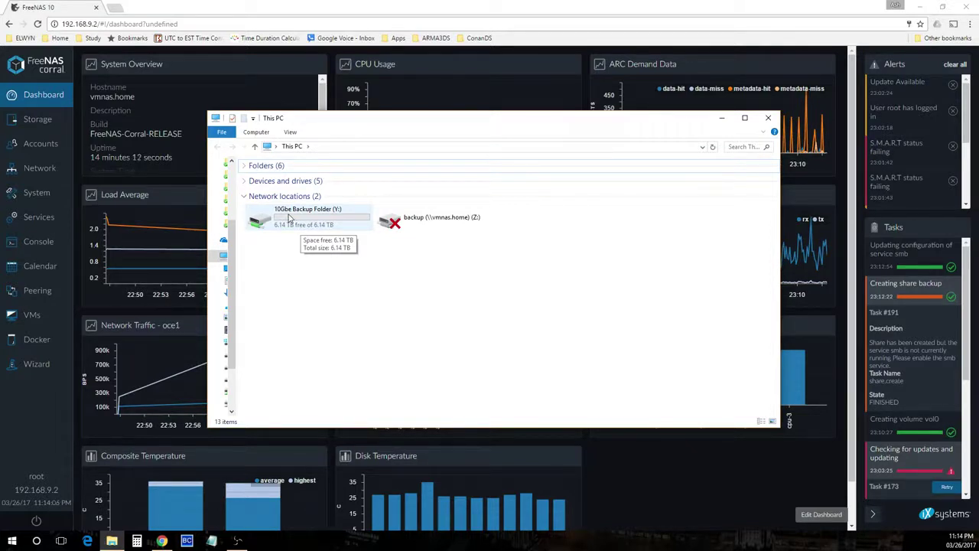
pyautogui.doubleClick(289, 218)
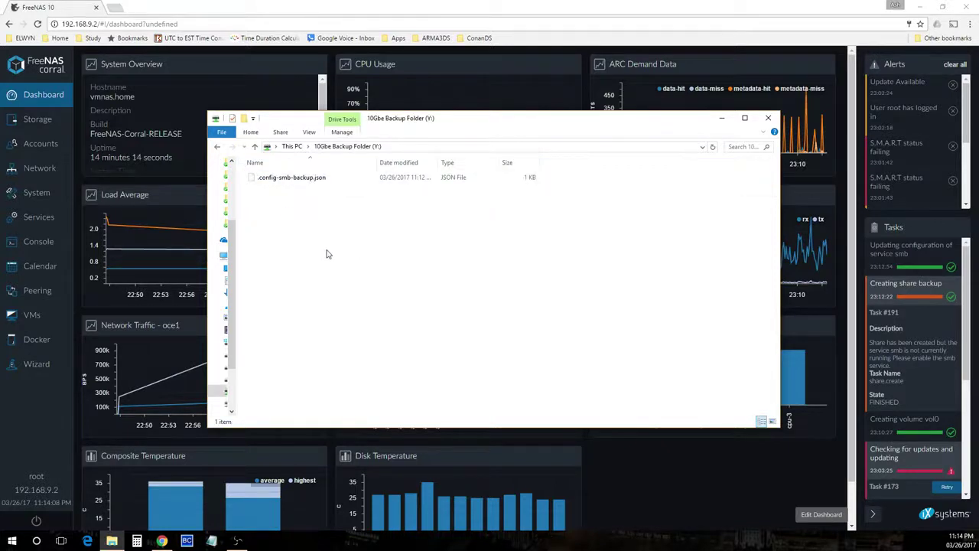
pyautogui.moveTo(520, 122); pyautogui.dragTo(442, 137)
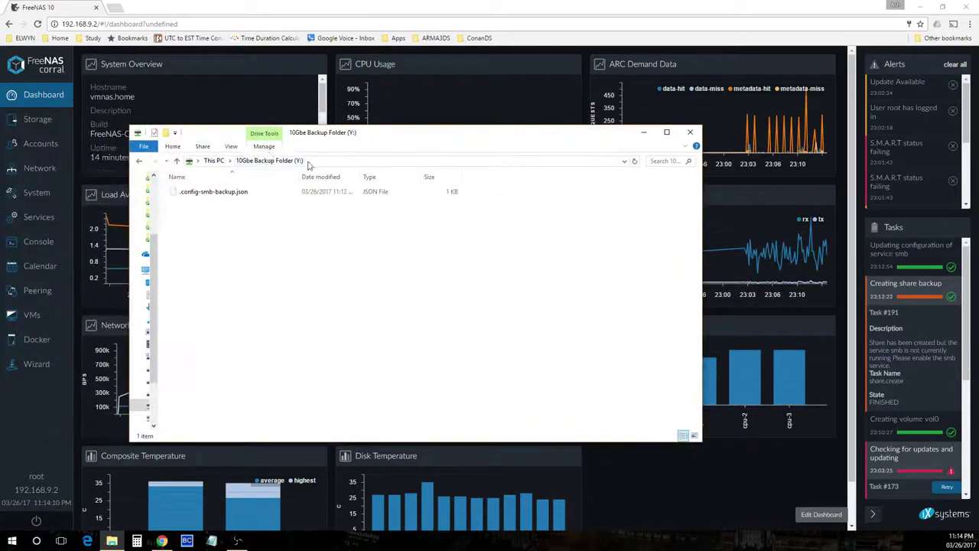
# Turn off the display of hidden items and reopen 10Gbe Backup Folder (Y:) from This PC
pyautogui.click(231, 147)
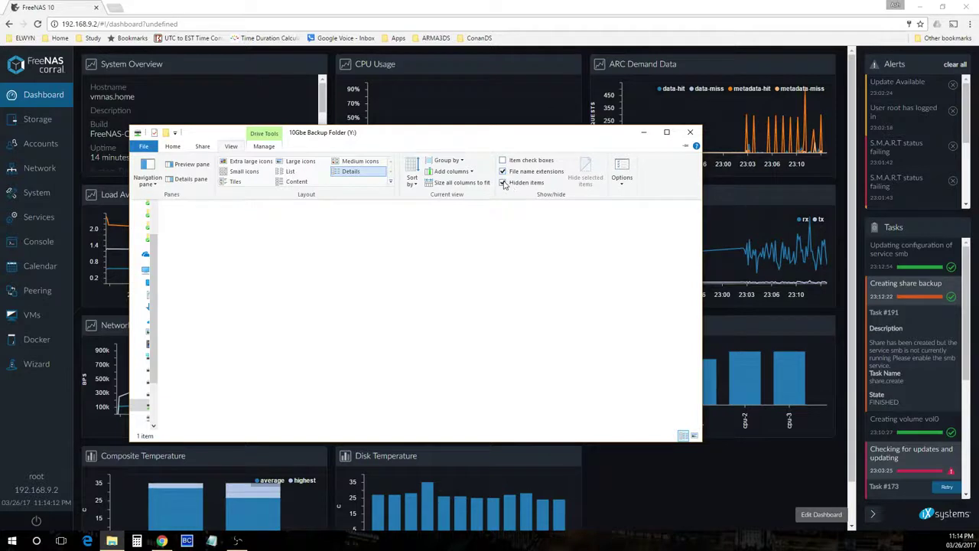
pyautogui.click(503, 184)
pyautogui.moveTo(427, 137); pyautogui.dragTo(343, 127)
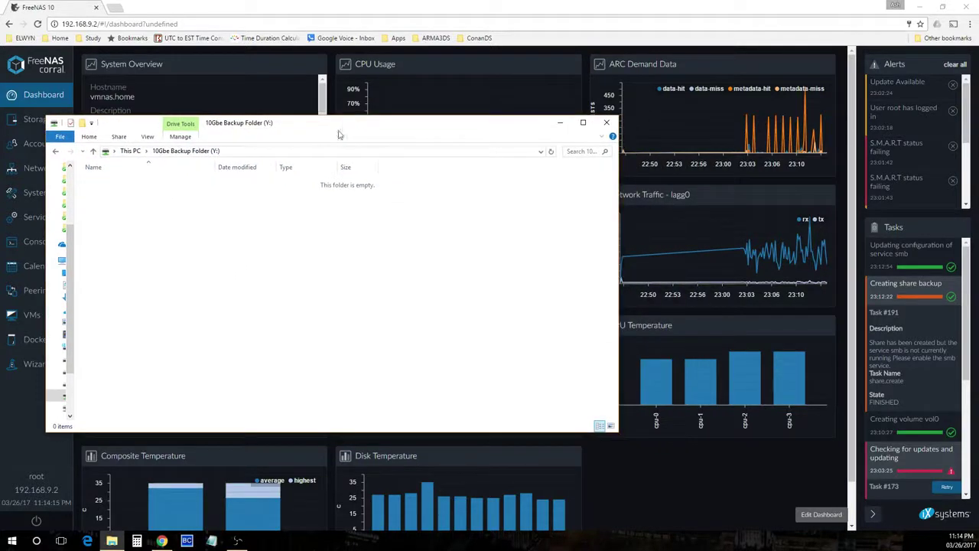
pyautogui.click(130, 152)
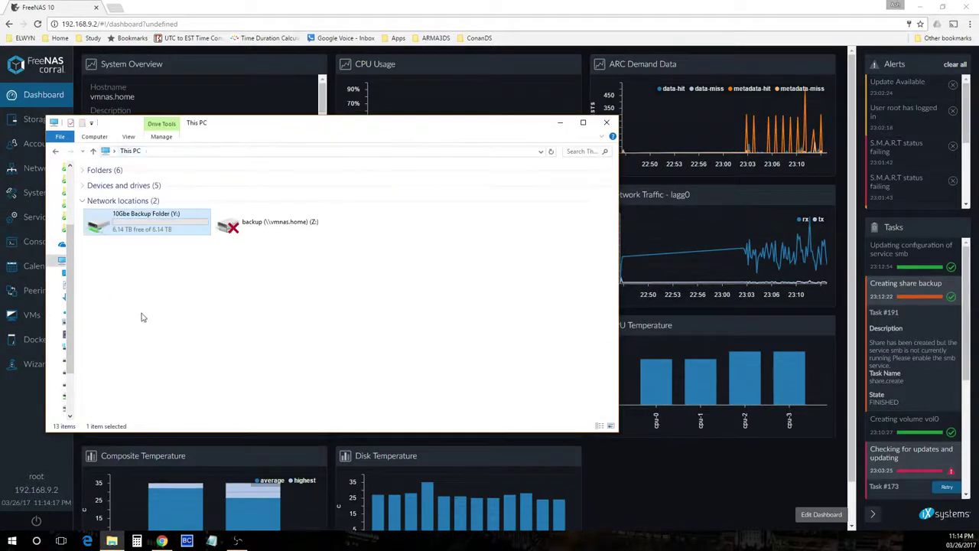
pyautogui.doubleClick(142, 234)
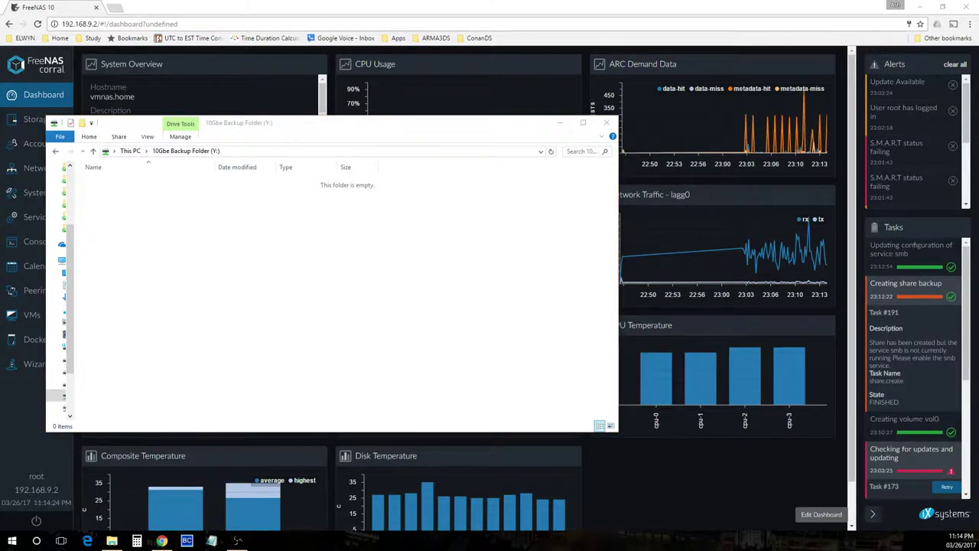
pyautogui.moveTo(393, 133); pyautogui.dragTo(430, 150)
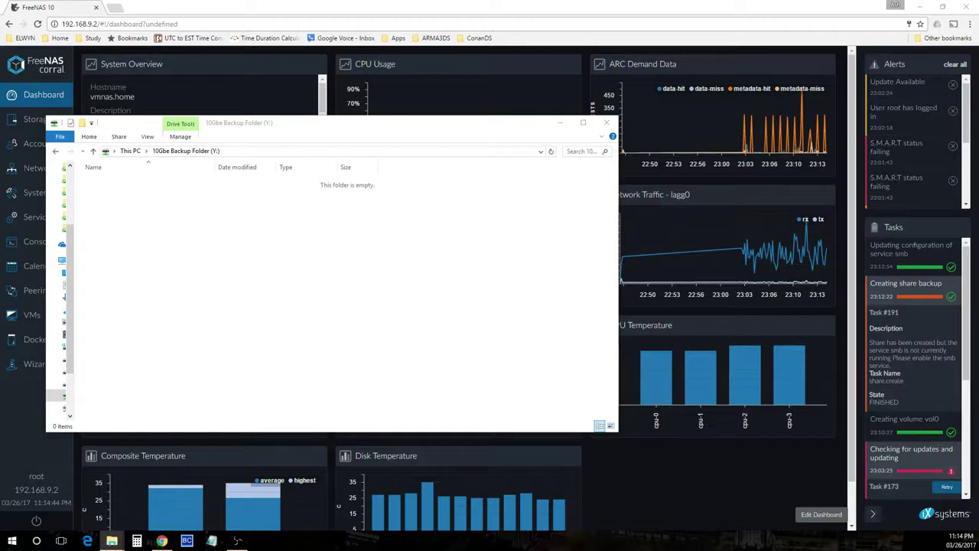
# Switch to the DATA (D:) window and check the size and contents of the Backup folder in its properties
pyautogui.hotkey('alt', 'Tab')
pyautogui.moveTo(567, 139); pyautogui.dragTo(444, 126)
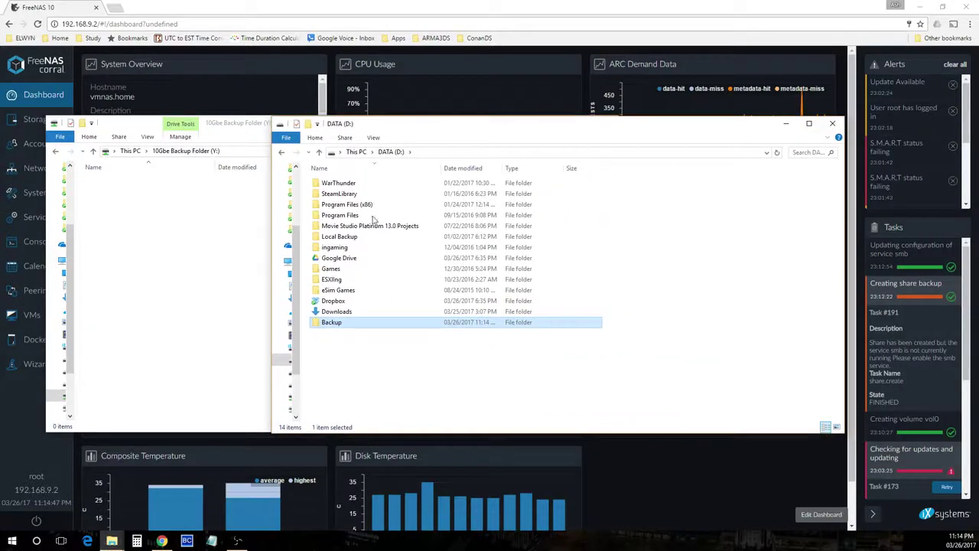
pyautogui.rightClick(325, 324)
pyautogui.click(340, 311)
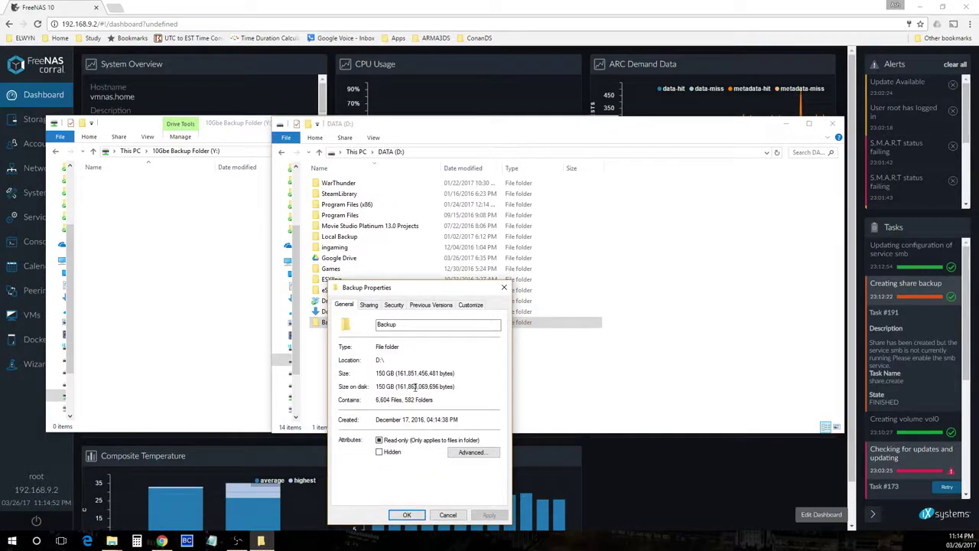
pyautogui.click(449, 515)
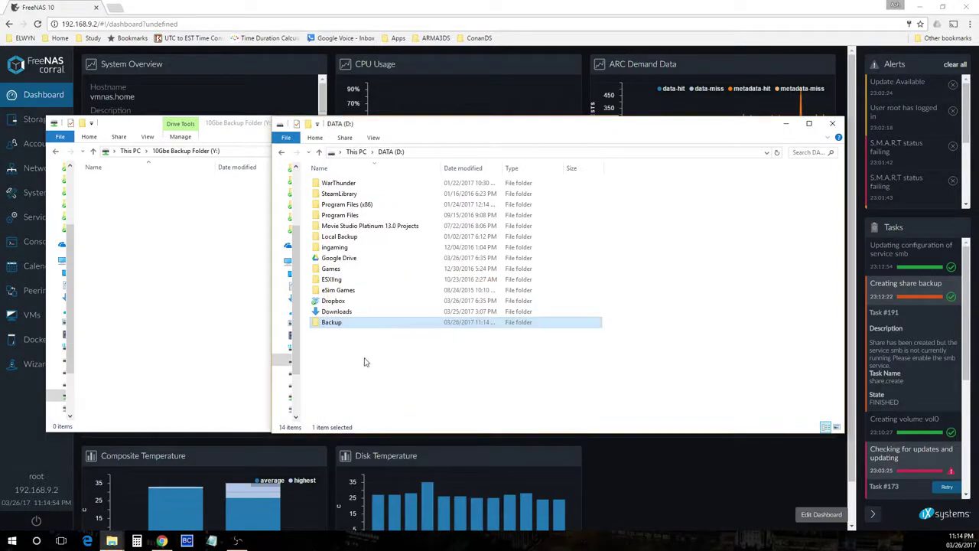
# Copy the Backup folder from DATA (D:) into 10Gbe Backup Folder (Y:)
pyautogui.rightClick(331, 323)
pyautogui.click(350, 261)
pyautogui.click(832, 123)
pyautogui.rightClick(244, 275)
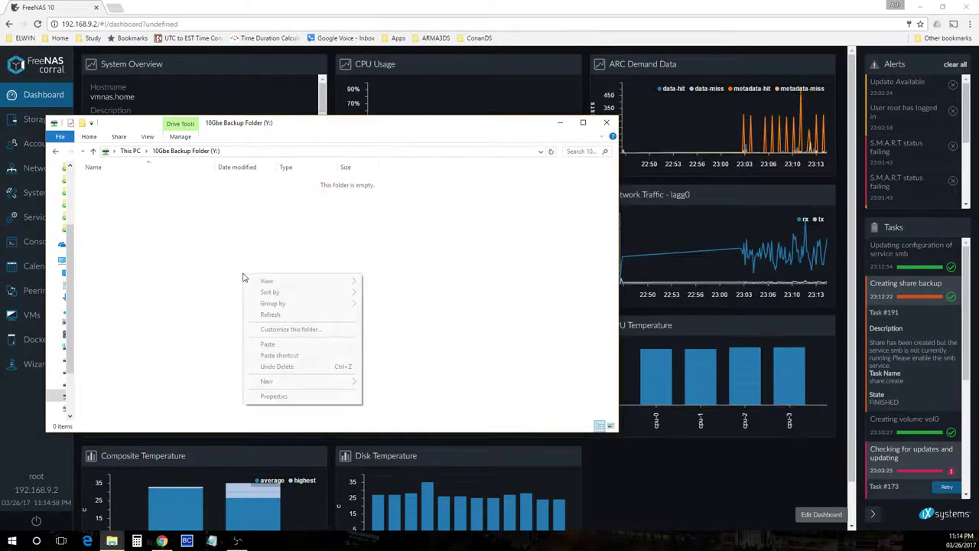
pyautogui.click(268, 344)
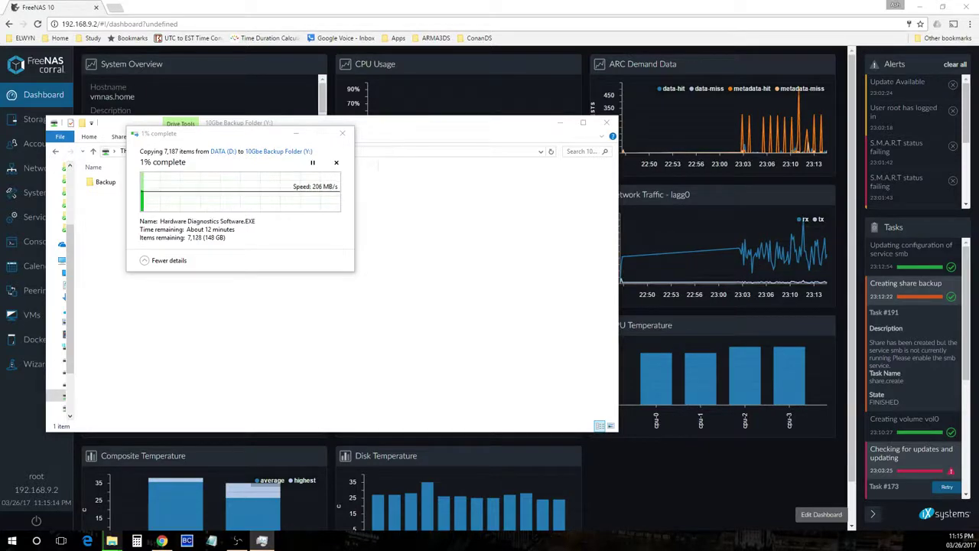
# Check the 10Gbe Ethernet adapter's throughput in Task Manager during the file transfer
pyautogui.hotkey('ctrl', 'shift', 'Escape')
pyautogui.moveTo(316, 44); pyautogui.dragTo(214, 17)
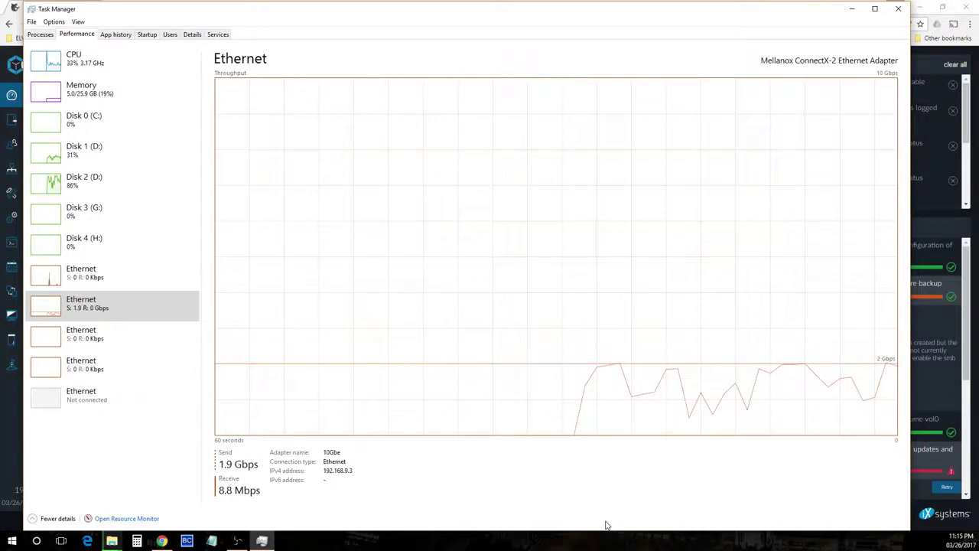
pyautogui.click(900, 9)
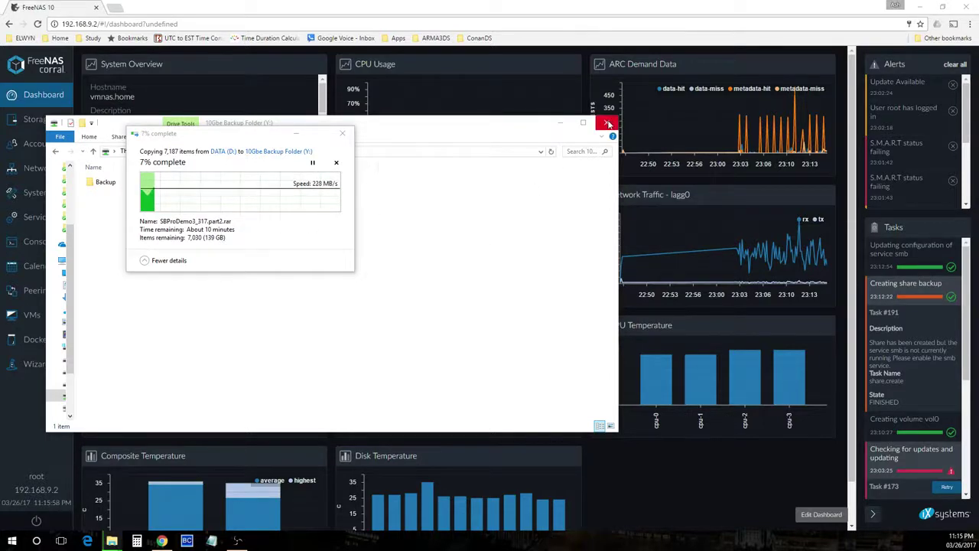
# Close the backup folder window, move the copy progress aside and examine the dashboard's network, memory and disk graphs
pyautogui.click(608, 124)
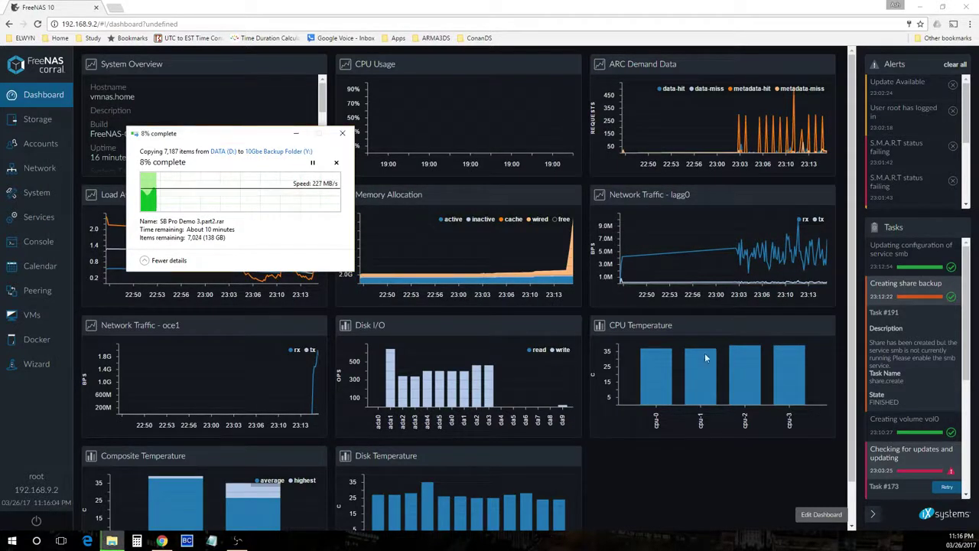
pyautogui.moveTo(243, 137); pyautogui.dragTo(454, 285)
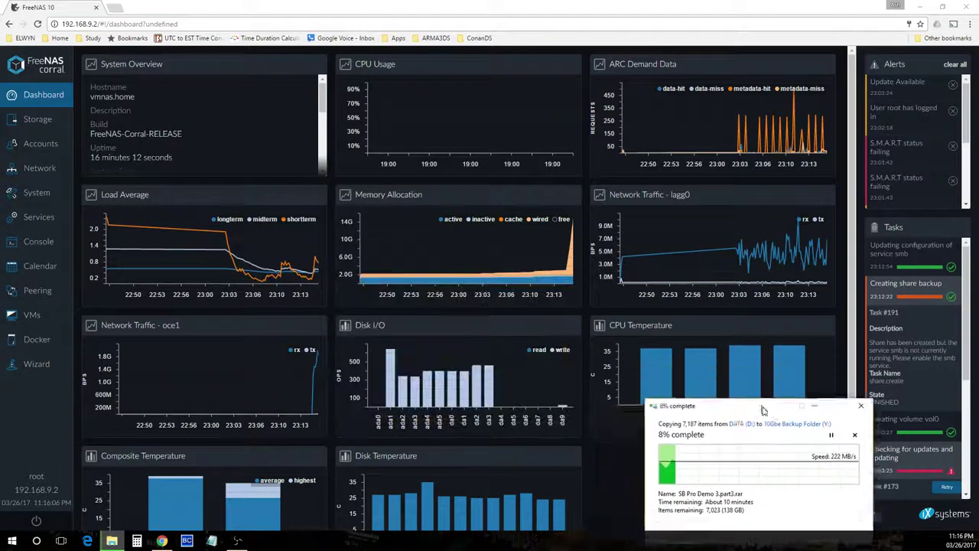
pyautogui.moveTo(762, 411); pyautogui.dragTo(718, 422)
pyautogui.scroll(-1, 720, 280)
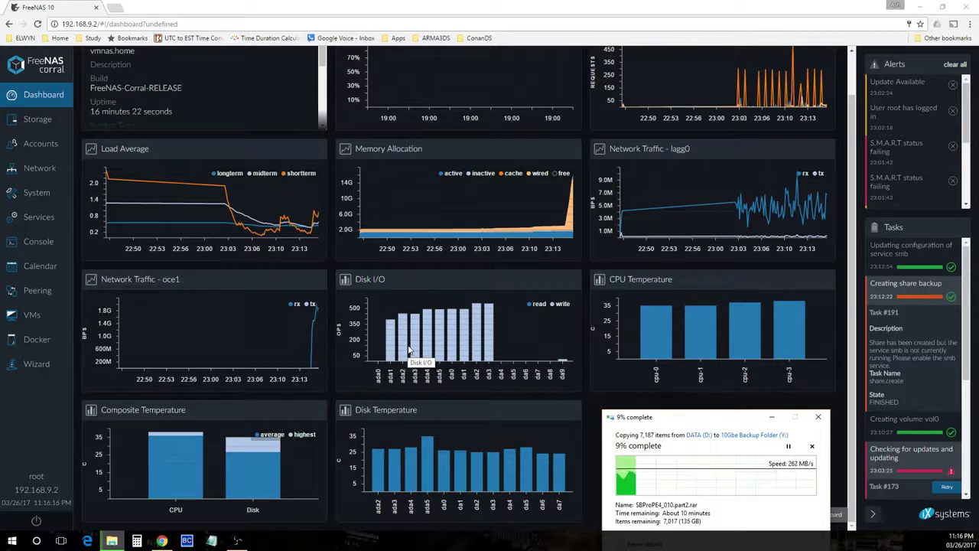
pyautogui.click(882, 514)
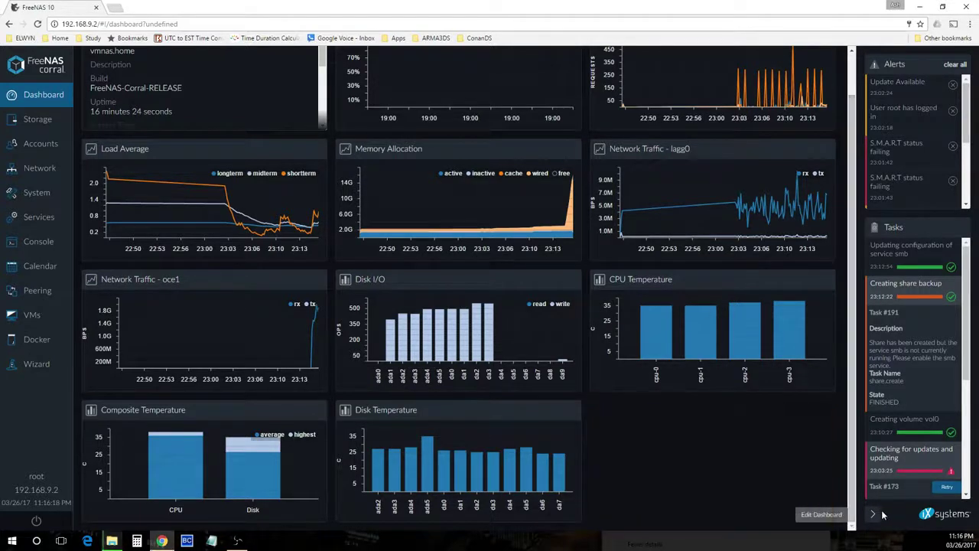
# Collapse the alerts and tasks sidebar, then bring up the file copy progress and move it clear of the dashboard graphs
pyautogui.click(875, 514)
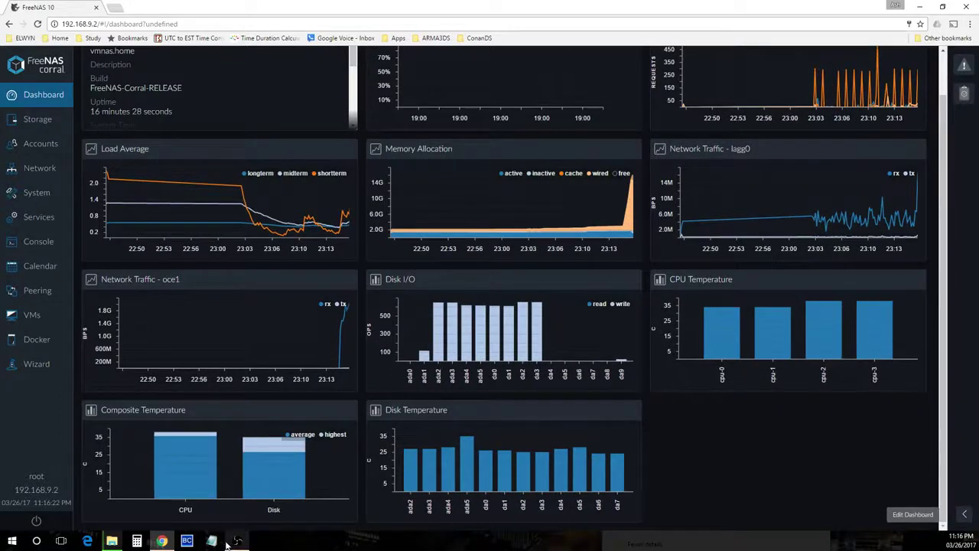
pyautogui.click(111, 541)
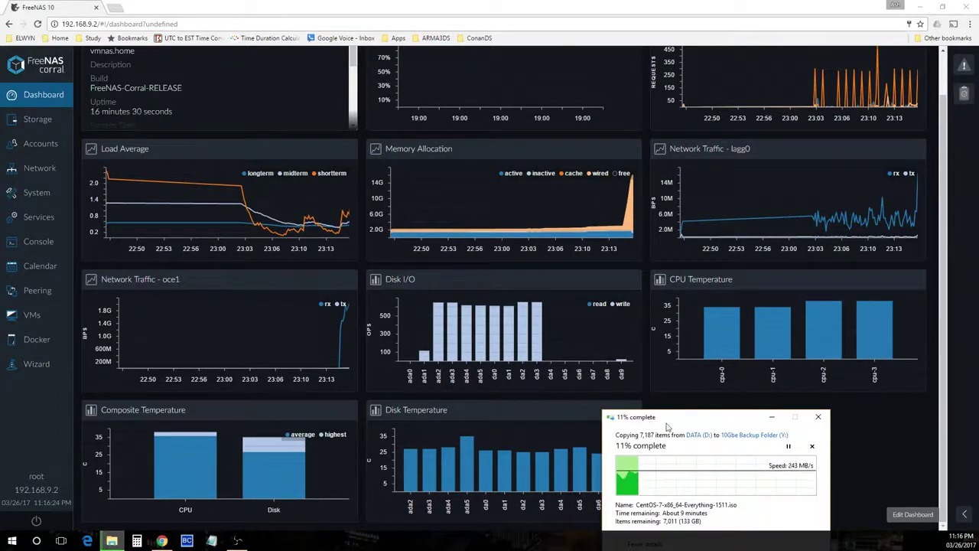
pyautogui.moveTo(706, 422); pyautogui.dragTo(796, 403)
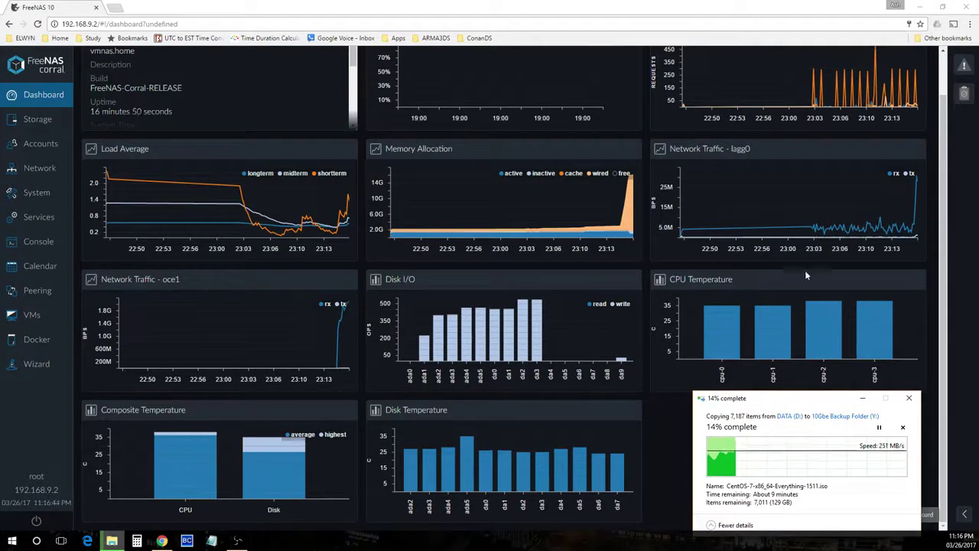
# Try to move the CPU Temperature widget into the slot after Disk Temperature in dashboard editing mode
pyautogui.moveTo(776, 274); pyautogui.dragTo(708, 350)
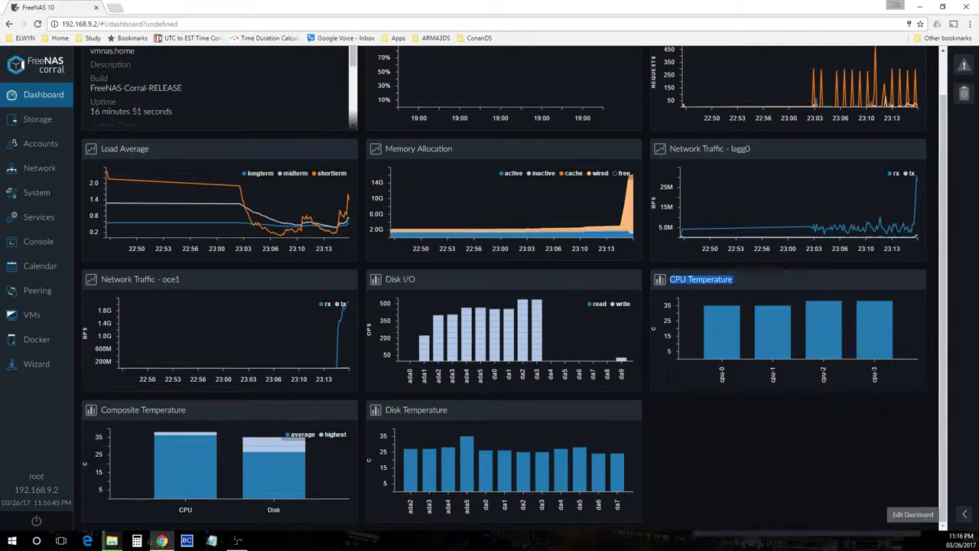
pyautogui.click(910, 518)
pyautogui.moveTo(732, 280); pyautogui.dragTo(529, 314)
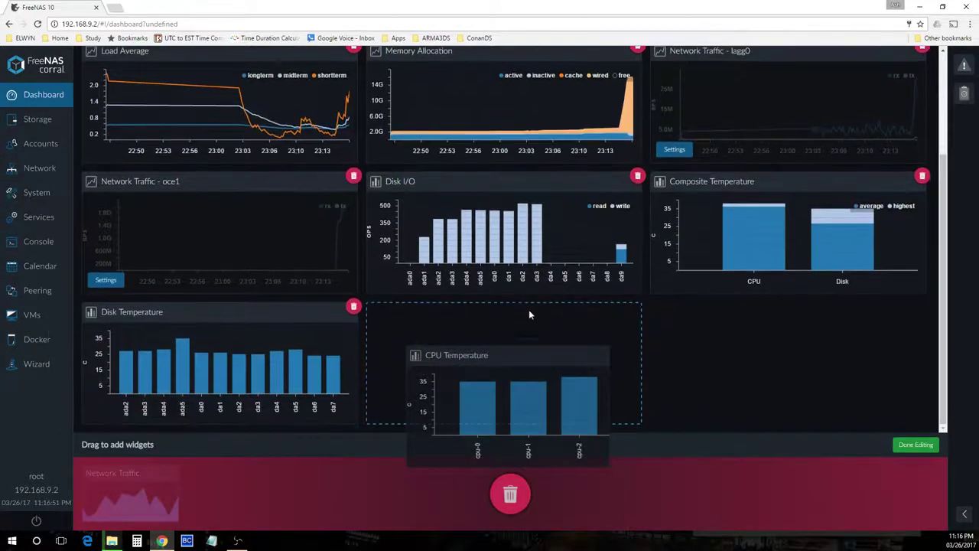
pyautogui.click(918, 444)
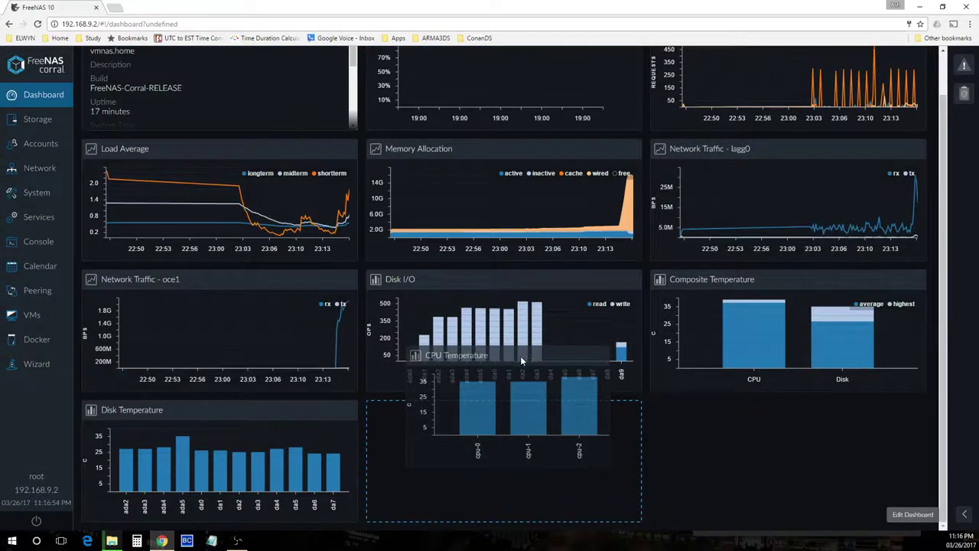
pyautogui.click(894, 517)
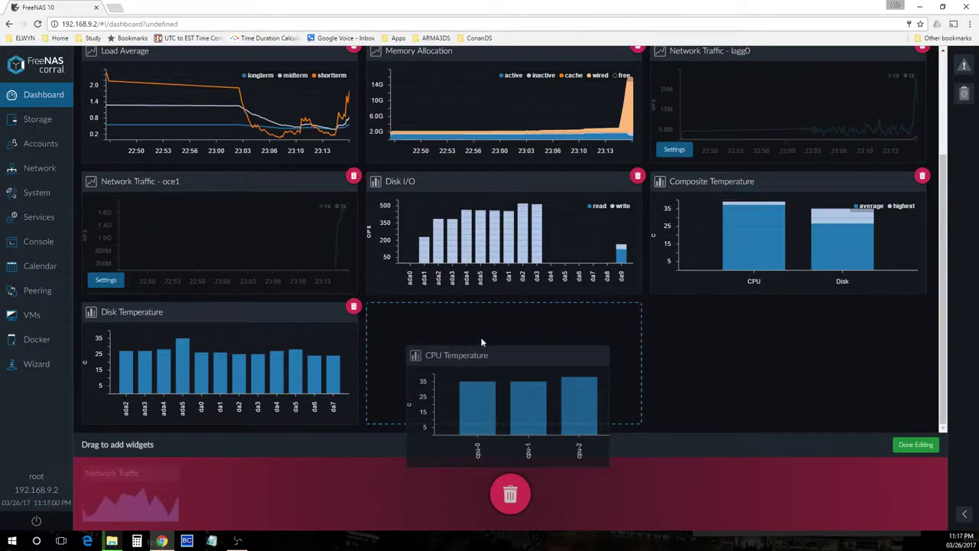
# Reload the dashboard by way of the Storage page and log out of FreeNAS to clear the stuck CPU Temperature widget
pyautogui.click(34, 120)
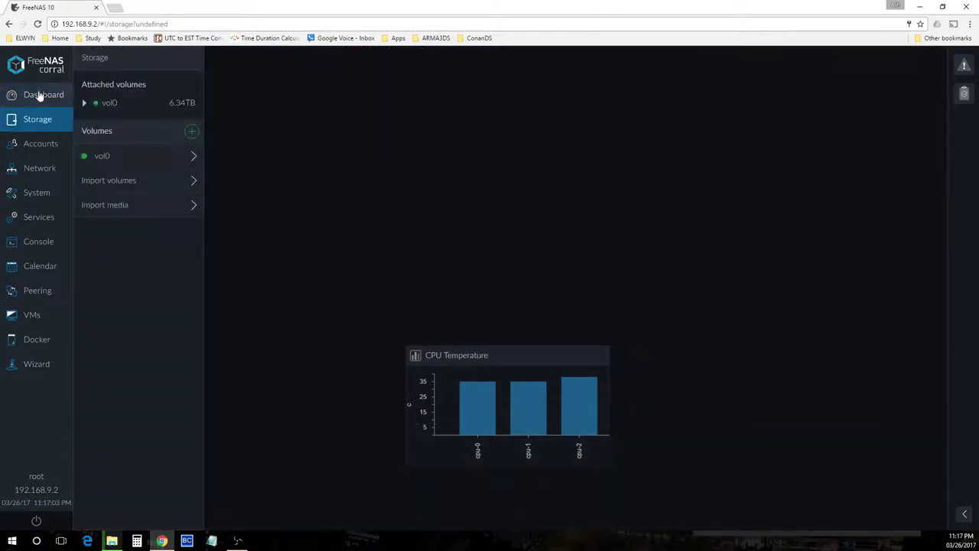
pyautogui.click(40, 95)
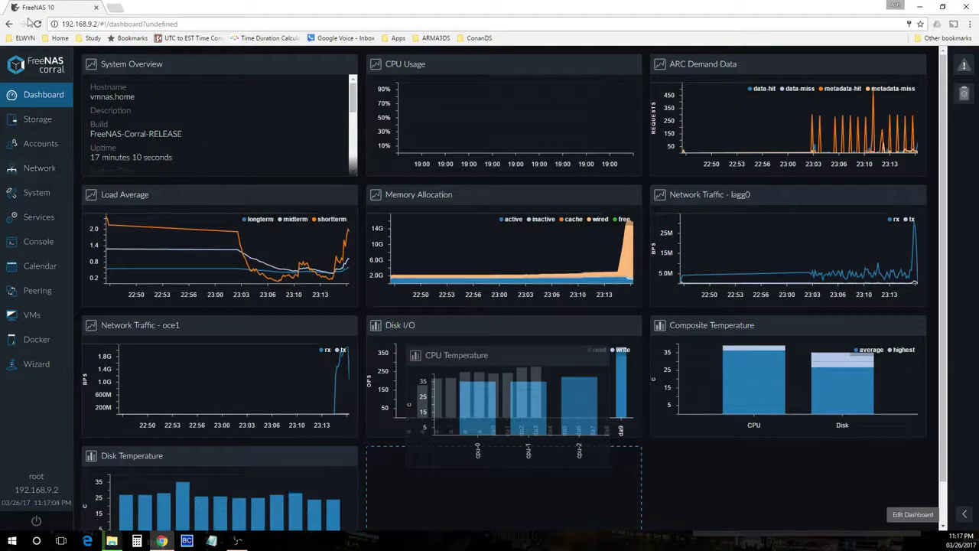
pyautogui.click(34, 520)
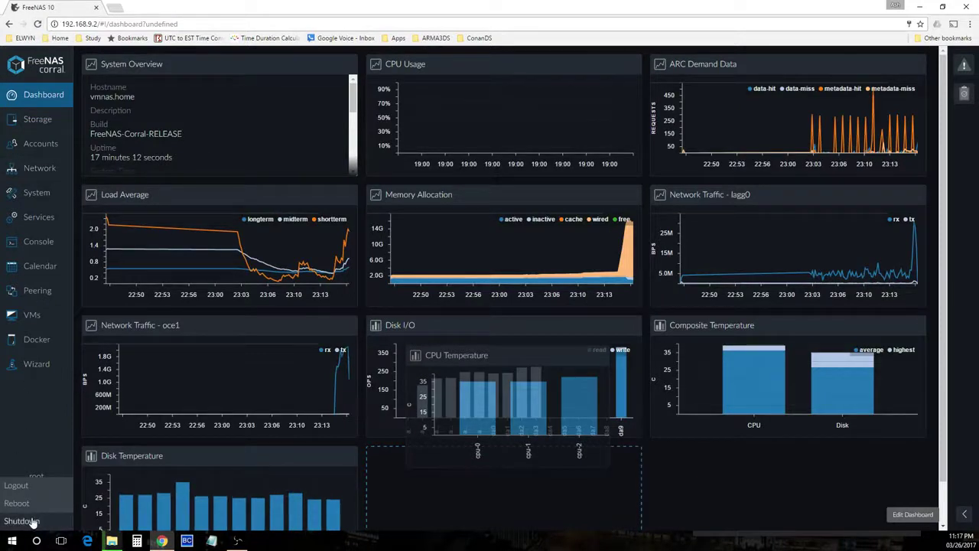
pyautogui.click(16, 485)
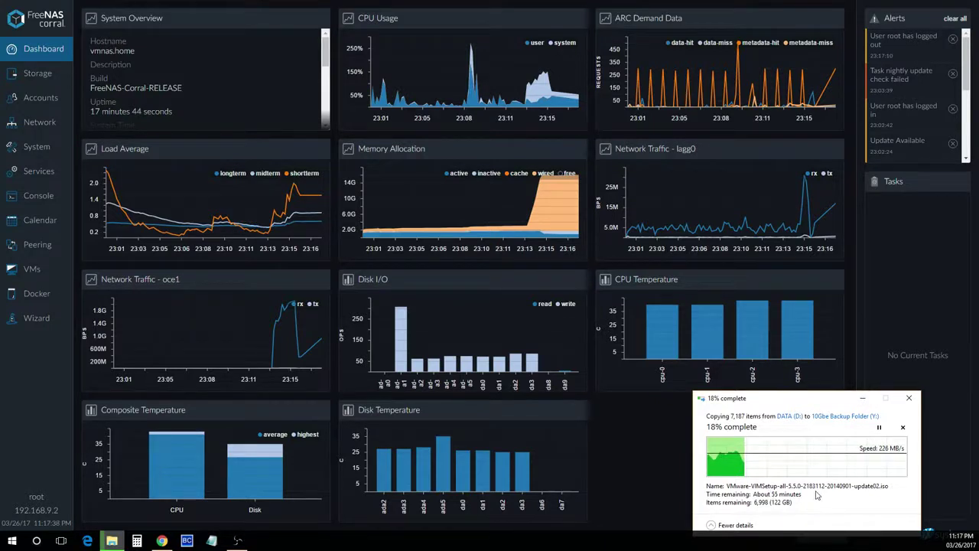
# Minimize the copy progress and try to move the CPU Temperature widget to the slot before Disk Temperature
pyautogui.click(862, 398)
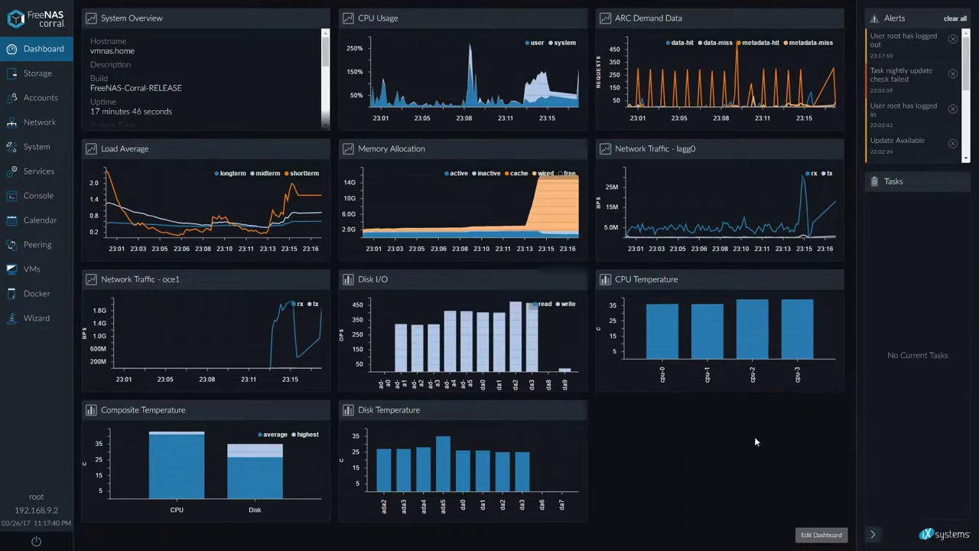
pyautogui.click(823, 534)
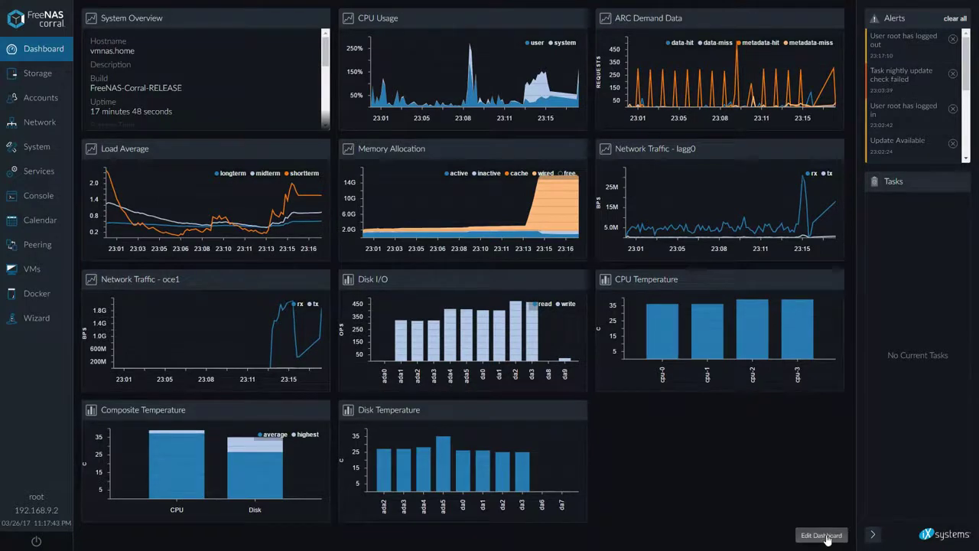
pyautogui.moveTo(639, 303); pyautogui.dragTo(383, 428)
pyautogui.moveTo(309, 478); pyautogui.dragTo(309, 479)
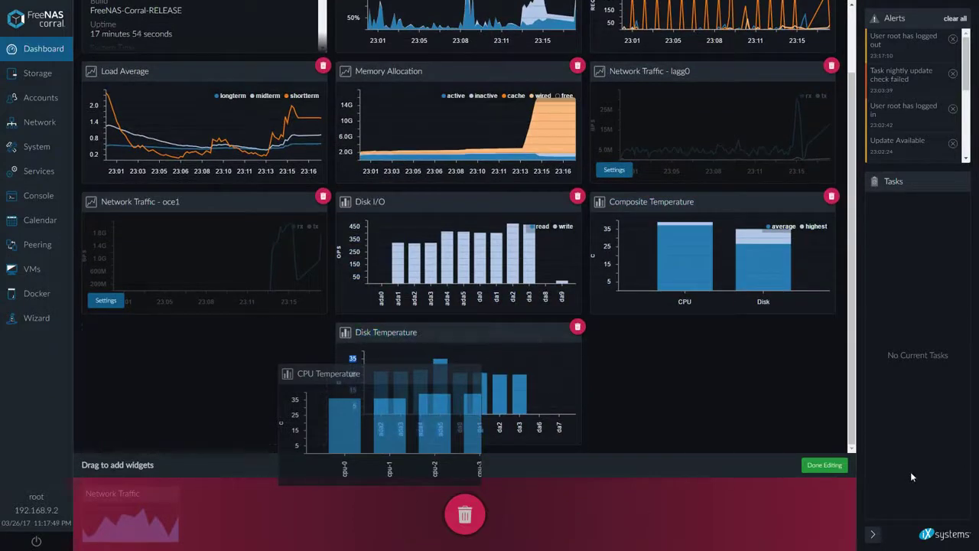
pyautogui.click(824, 465)
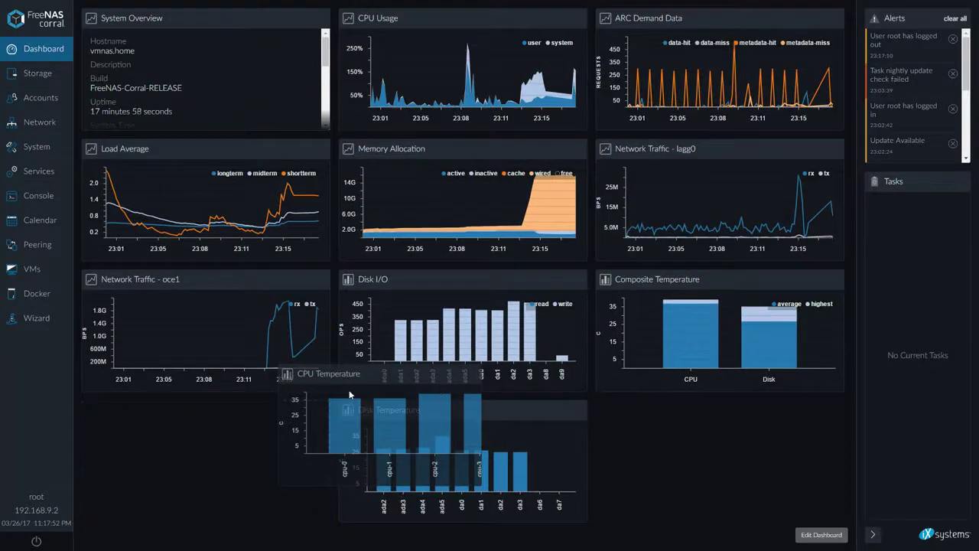
# Log out of FreeNAS and sign back in with the saved credentials to reset the dashboard layout
pyautogui.click(38, 72)
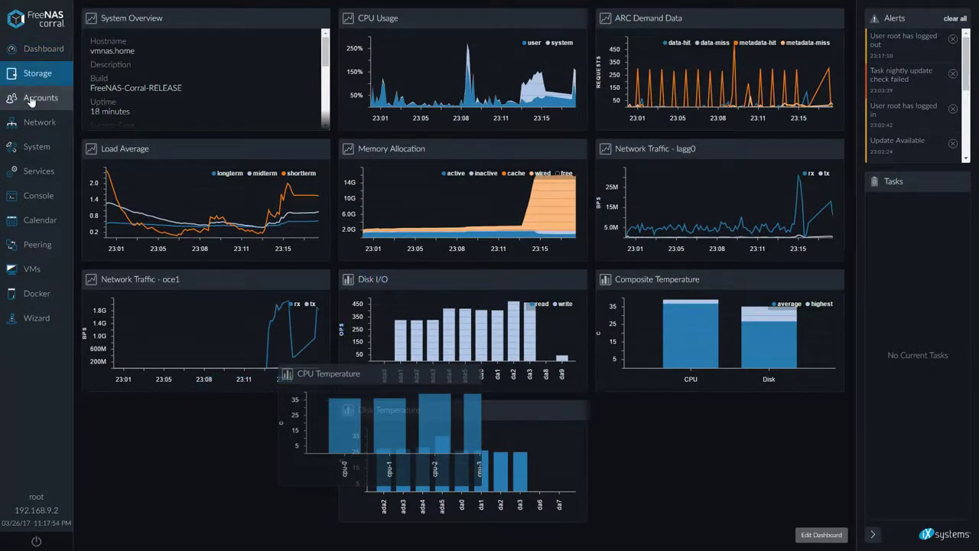
pyautogui.click(31, 99)
pyautogui.click(34, 52)
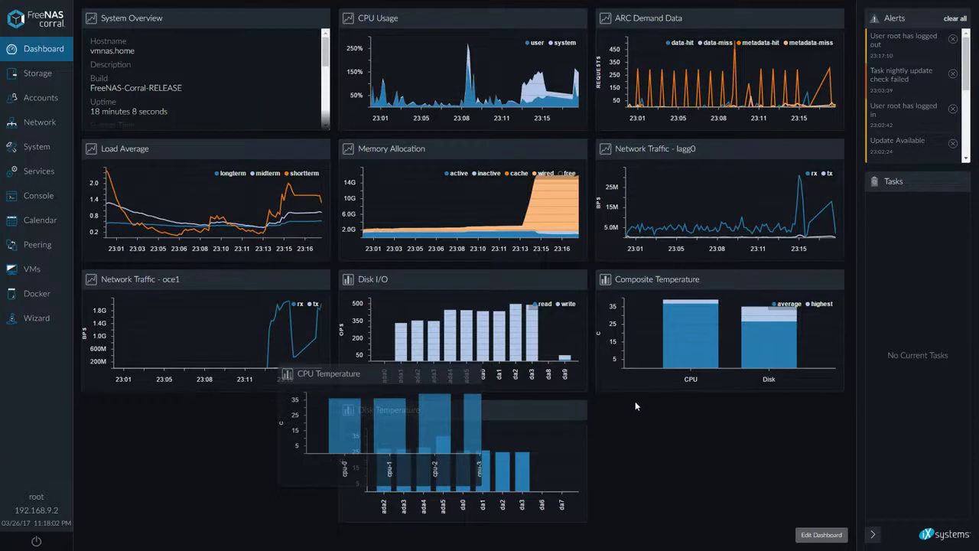
pyautogui.click(36, 541)
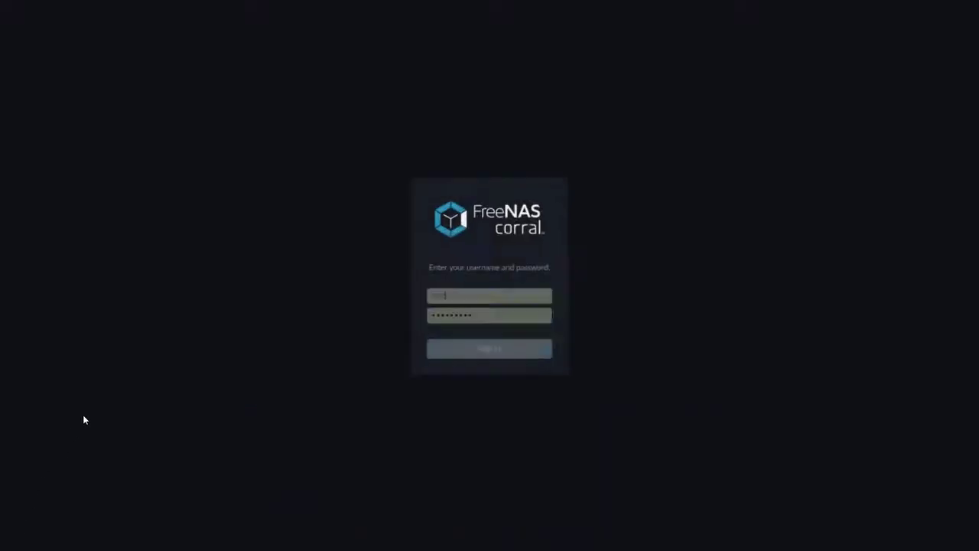
pyautogui.click(447, 358)
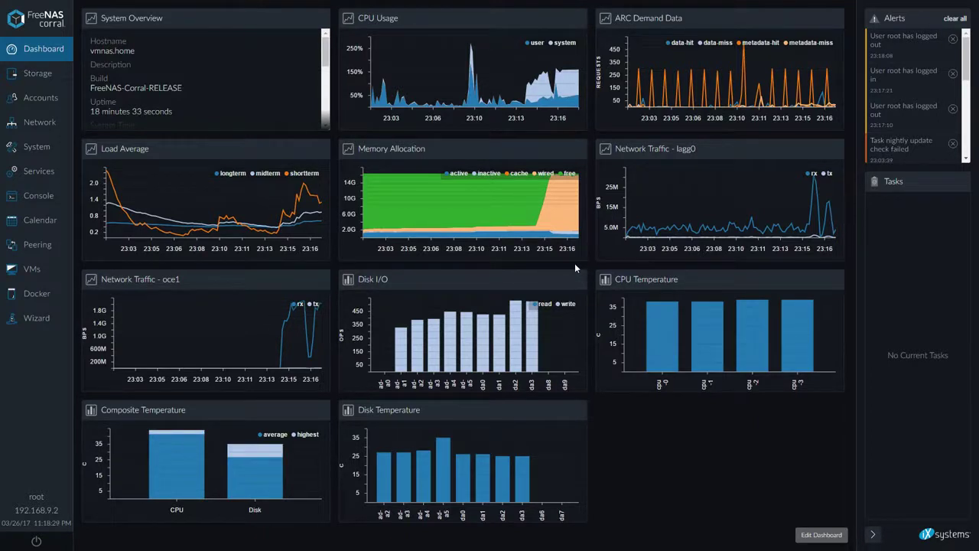
# Remove the CPU Temperature widget from the dashboard and add it again after Disk Temperature, then finish editing
pyautogui.click(819, 536)
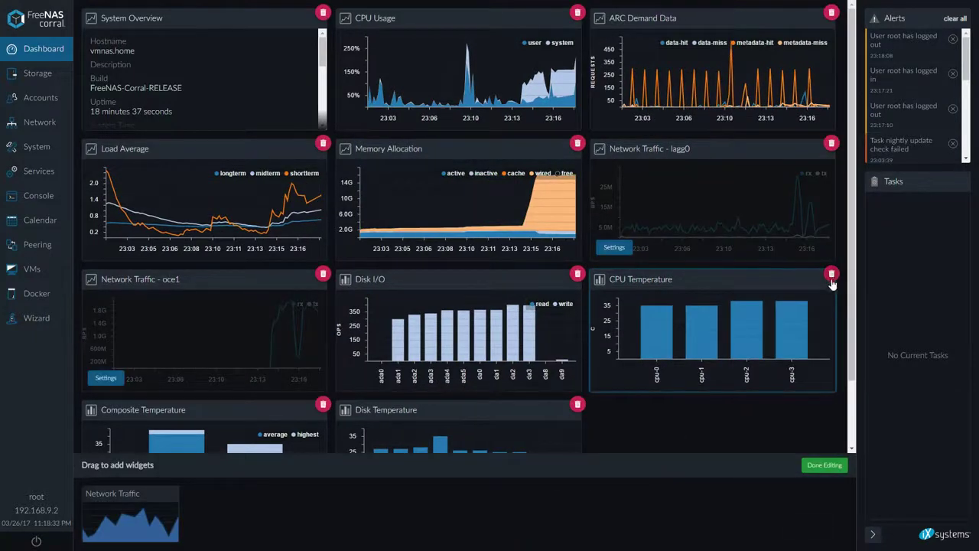
pyautogui.click(832, 274)
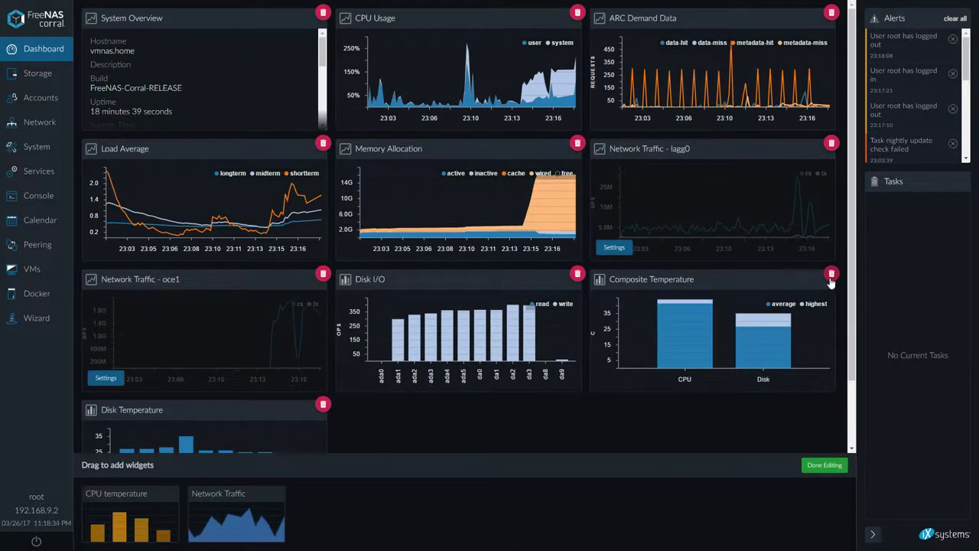
pyautogui.moveTo(103, 518); pyautogui.dragTo(482, 428)
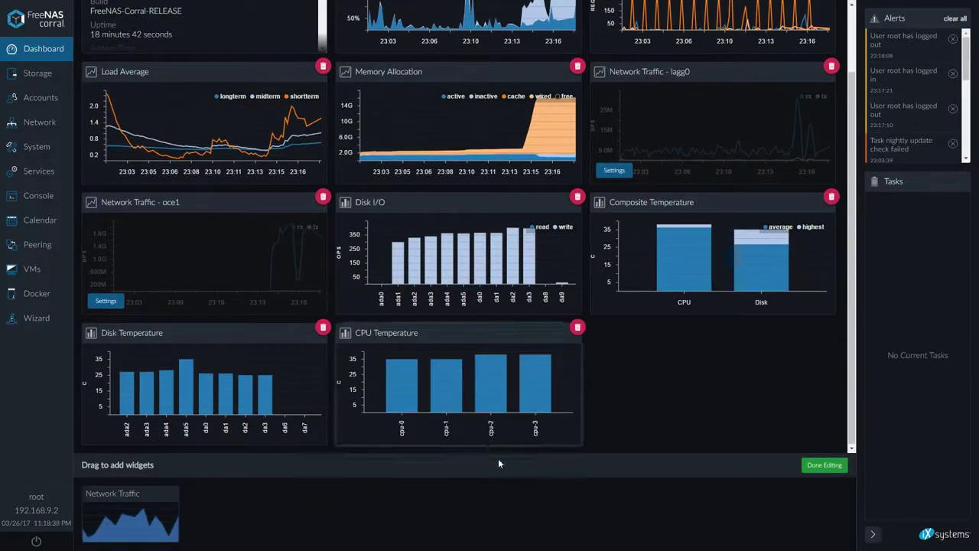
pyautogui.click(824, 464)
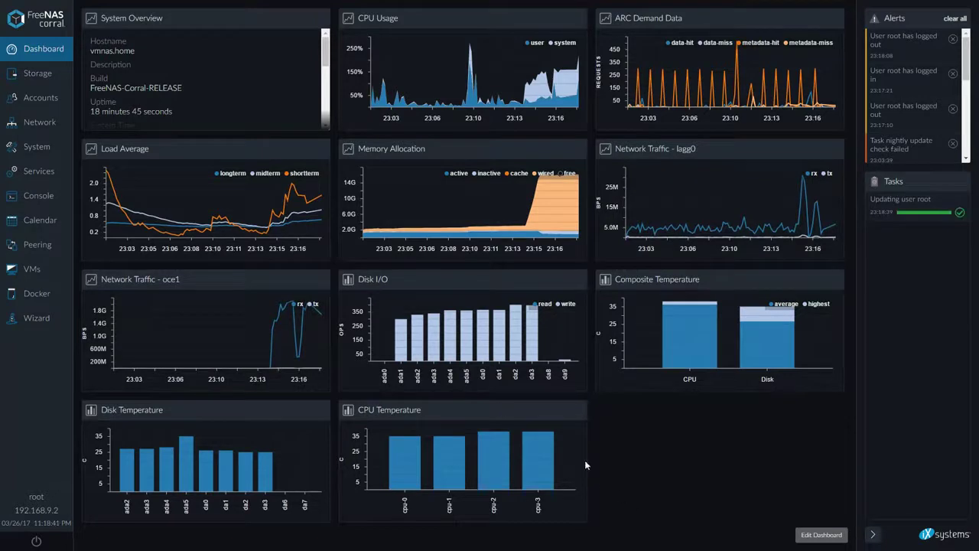
# Remove the Disk Temperature widget and add it again after CPU Temperature, then finish editing the dashboard
pyautogui.click(821, 534)
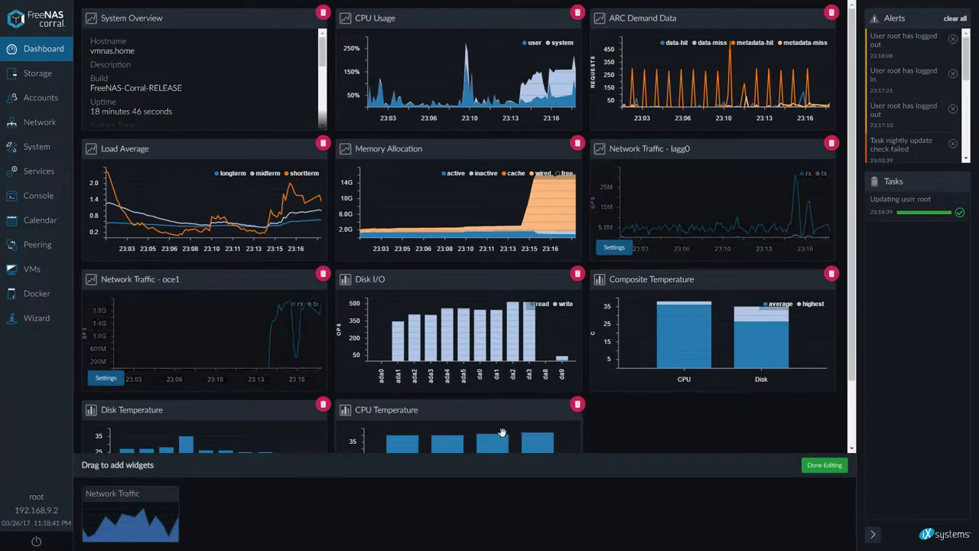
pyautogui.click(322, 405)
pyautogui.moveTo(120, 516); pyautogui.dragTo(459, 417)
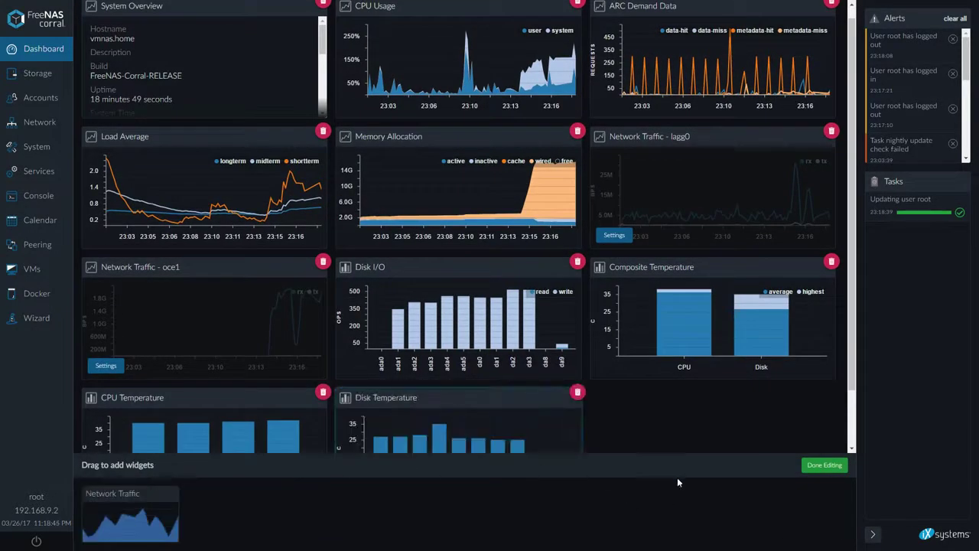
pyautogui.click(834, 466)
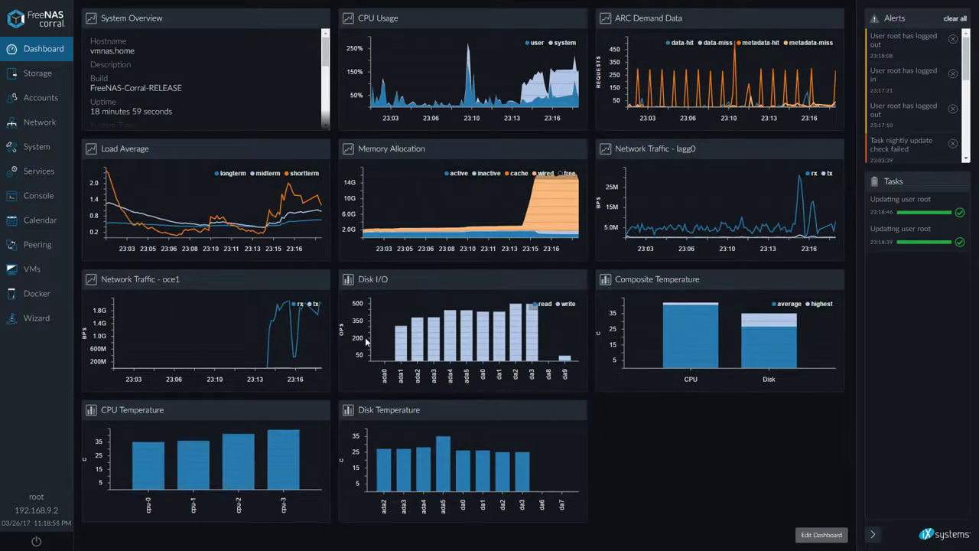
# Move the Disk I/O widget into the slot next to Memory Allocation, ahead of both Network Traffic widgets, and finish editing
pyautogui.click(820, 535)
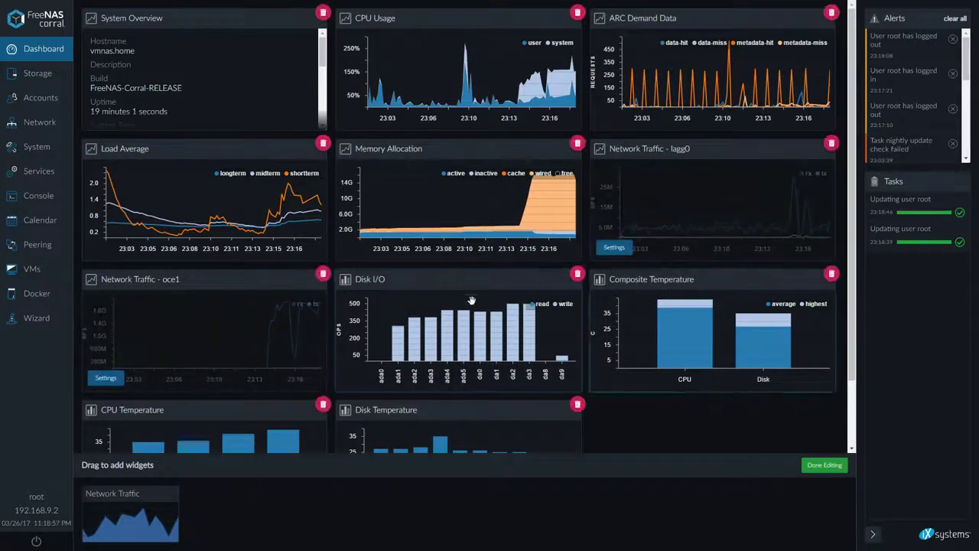
pyautogui.moveTo(454, 280); pyautogui.dragTo(675, 196)
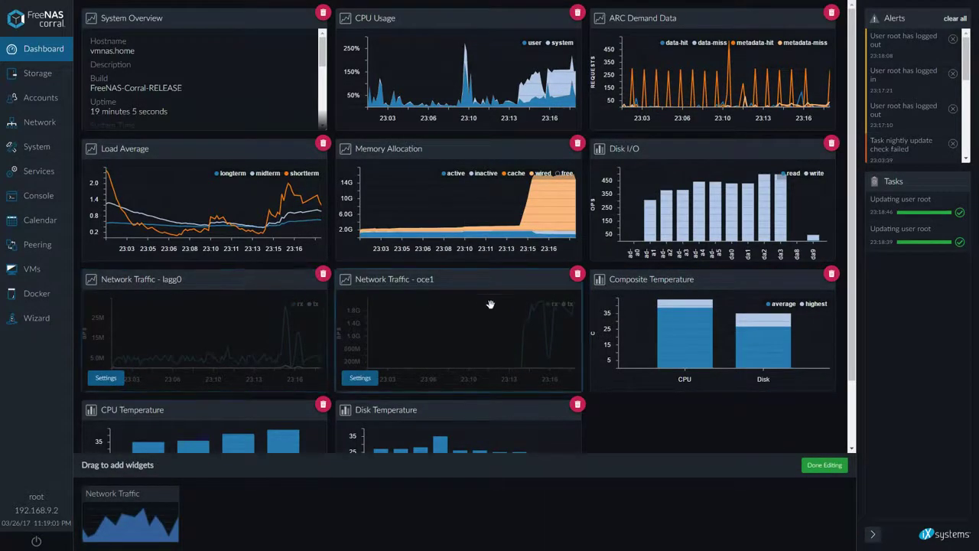
pyautogui.click(825, 466)
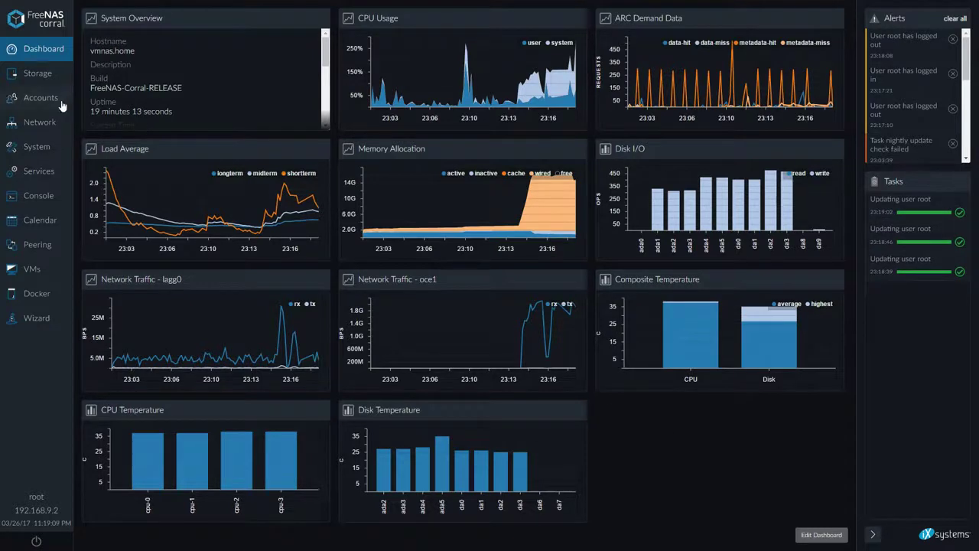
# Open the topology of volume vol0 in Storage to examine its data, cache and log disks
pyautogui.click(38, 73)
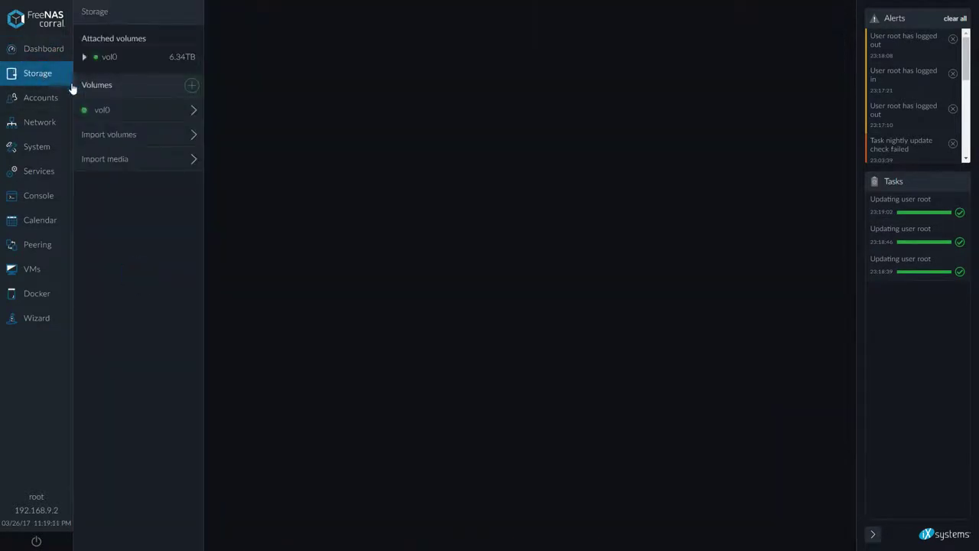
pyautogui.click(121, 113)
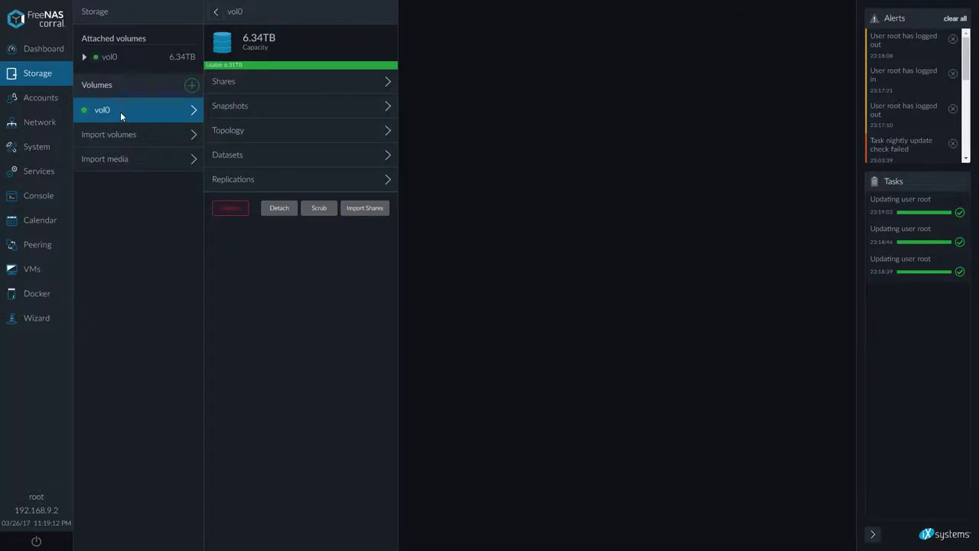
pyautogui.click(261, 131)
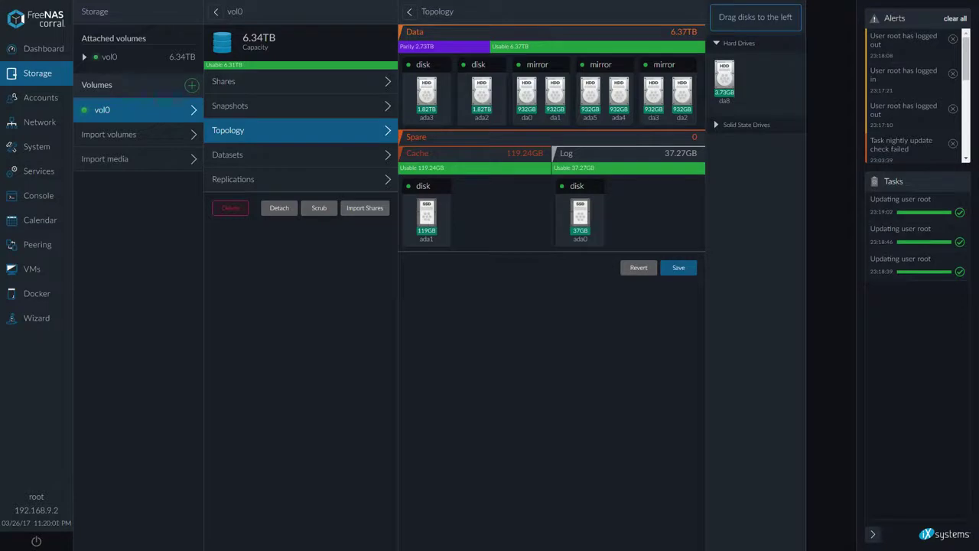
# Check the Backup folder's copy progress, then return to FreeNAS and open a blank form for creating a volume
pyautogui.hotkey('alt', 'Tab')
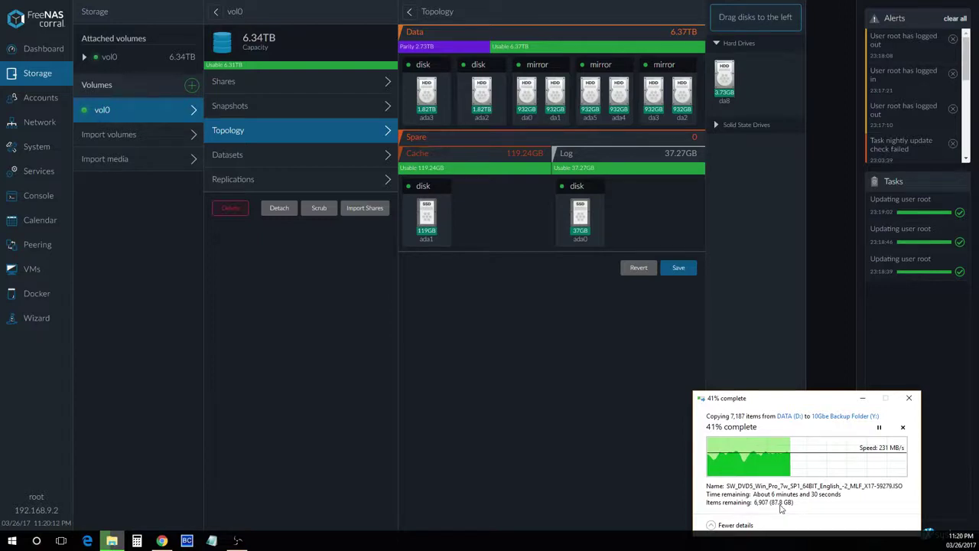
pyautogui.click(743, 320)
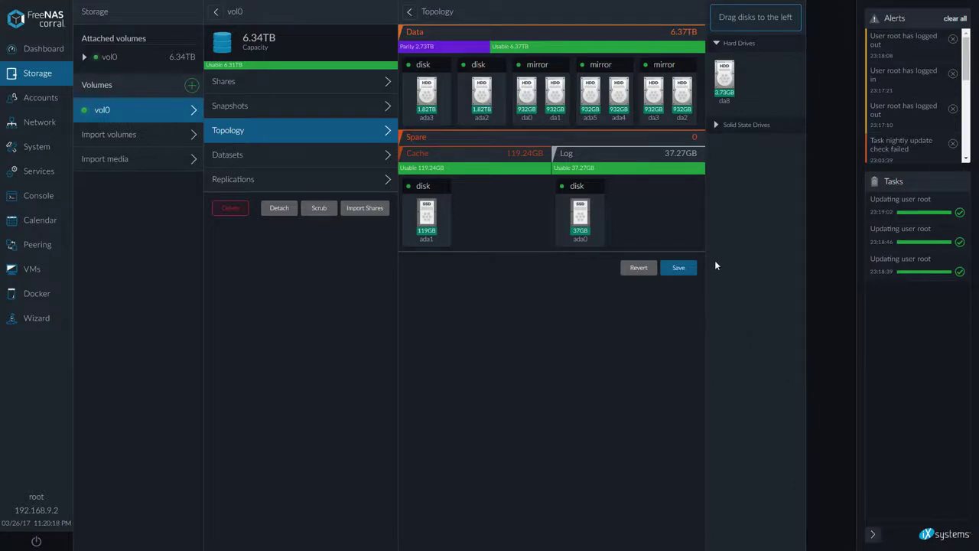
pyautogui.click(192, 87)
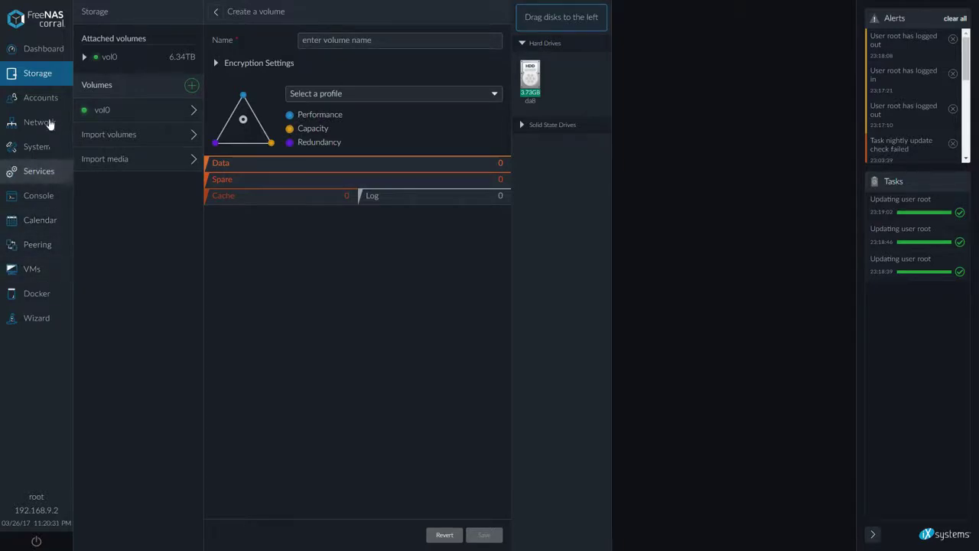
# Leave the volume creation form for other sections and reopen it in Storage to refresh the list of available disks
pyautogui.click(42, 98)
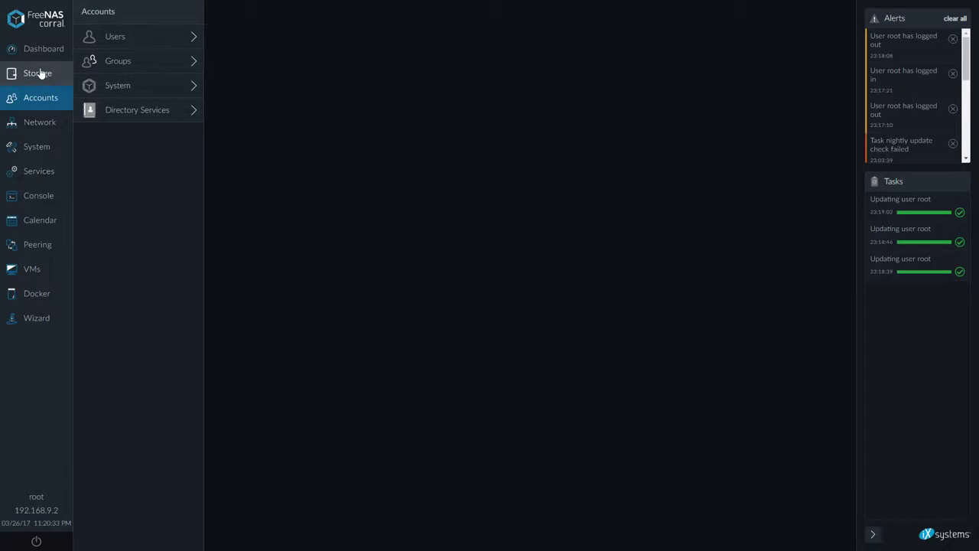
pyautogui.click(40, 73)
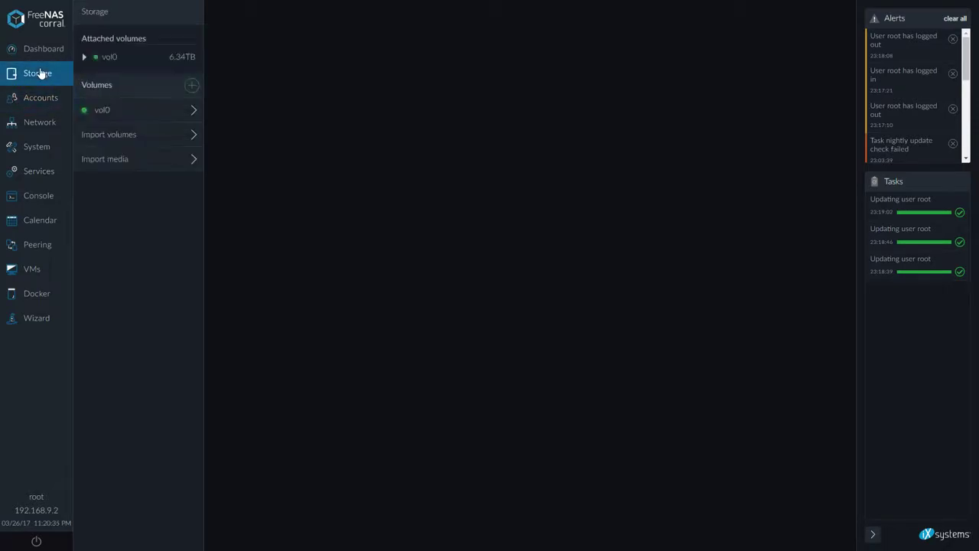
pyautogui.click(192, 86)
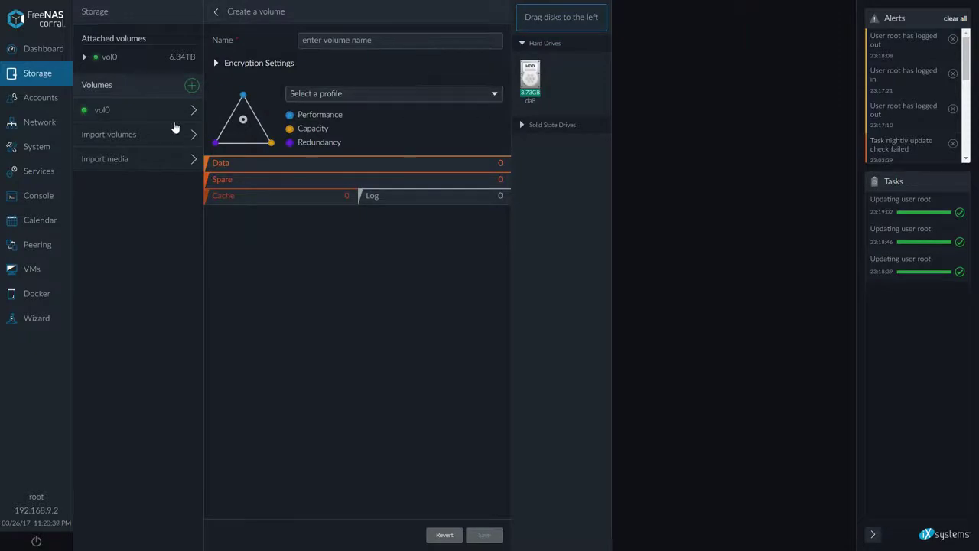
pyautogui.click(28, 98)
pyautogui.click(27, 124)
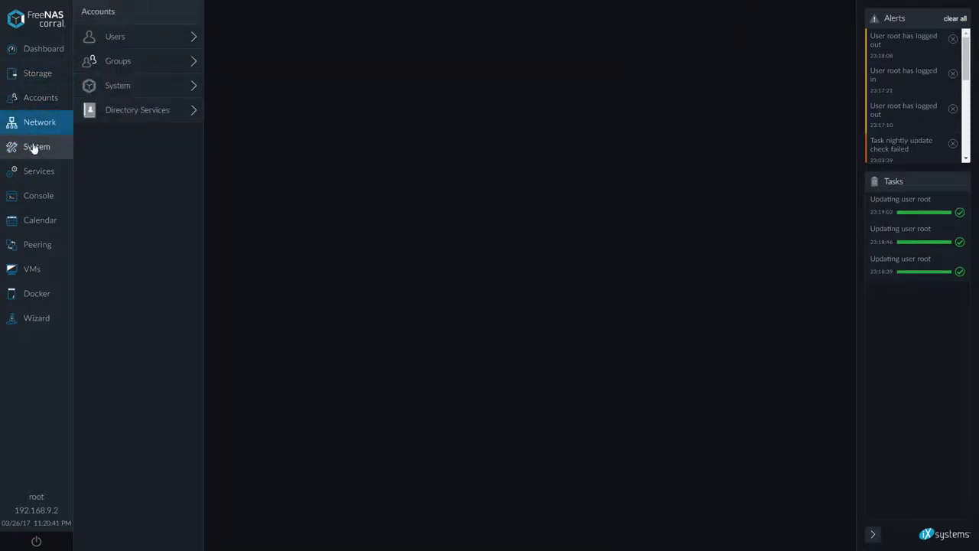
pyautogui.click(34, 148)
pyautogui.click(24, 170)
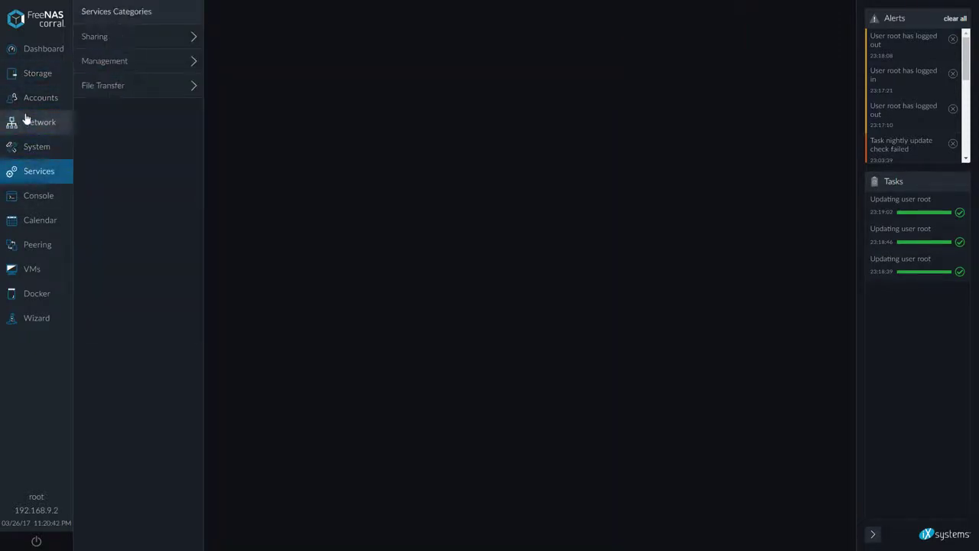
pyautogui.click(31, 296)
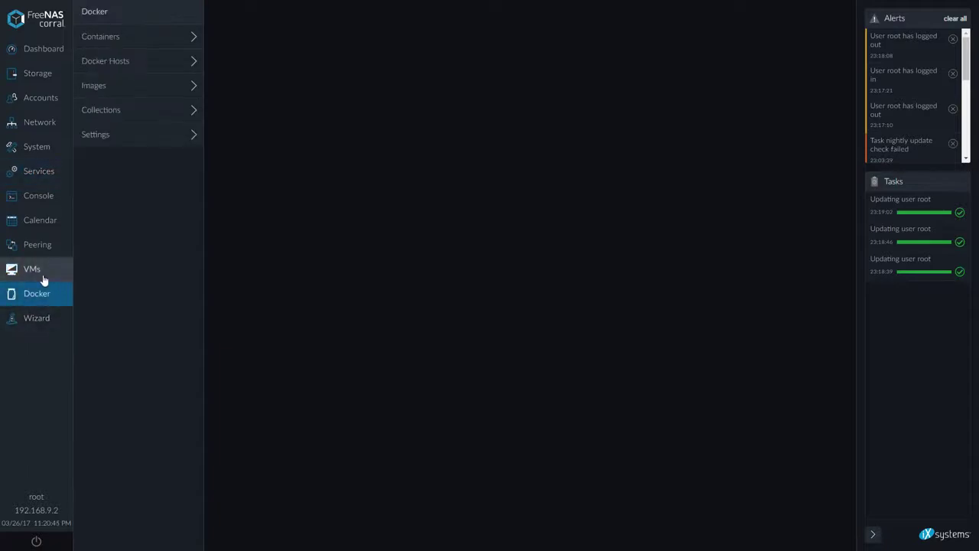
pyautogui.click(42, 281)
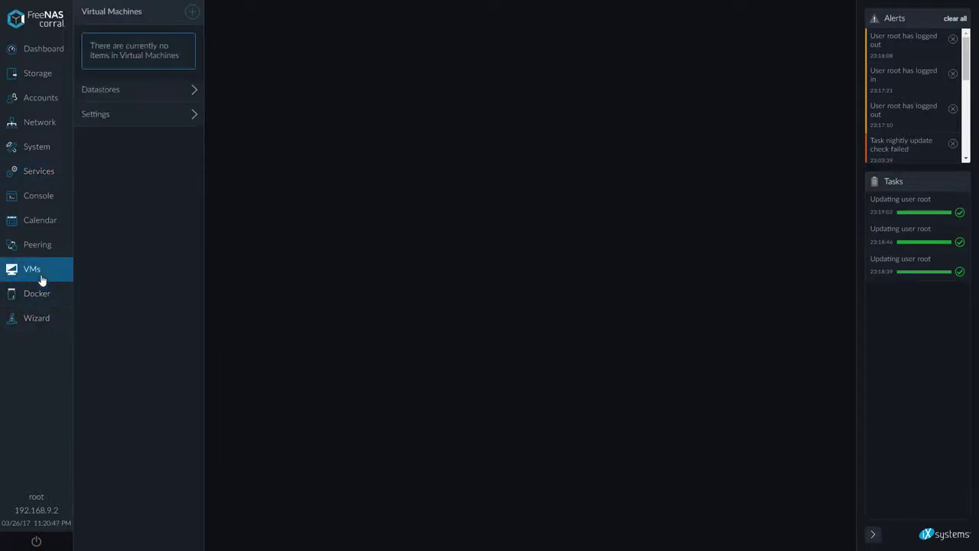
pyautogui.click(37, 75)
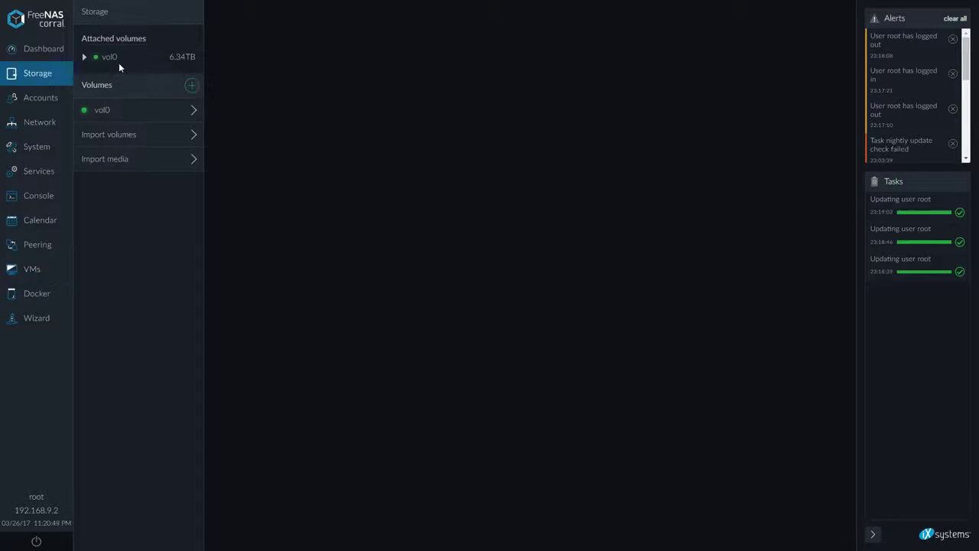
pyautogui.click(191, 87)
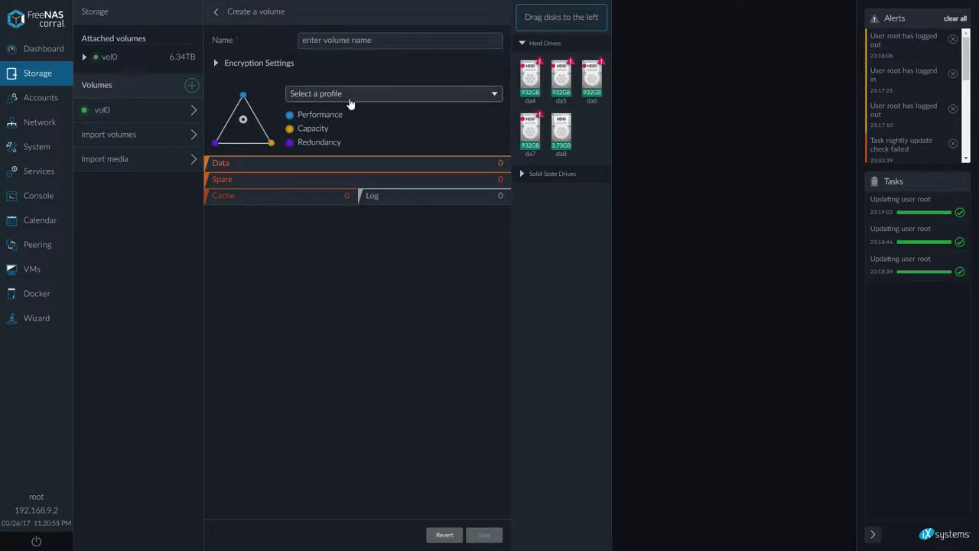
# Assign the four 932GB disks da4 to da7 to Data as single disks and the 3.73GB disk da8 to Cache
pyautogui.moveTo(530, 77); pyautogui.dragTo(317, 216)
pyautogui.moveTo(561, 77); pyautogui.dragTo(400, 198)
pyautogui.moveTo(530, 76); pyautogui.dragTo(459, 195)
pyautogui.moveTo(530, 76); pyautogui.dragTo(276, 290)
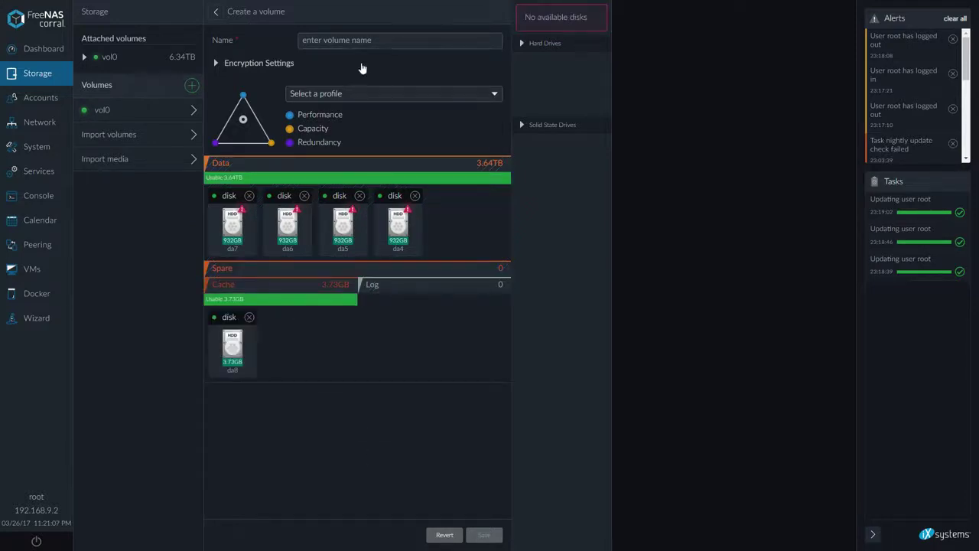
# Name the new volume volstripe
pyautogui.click(361, 42)
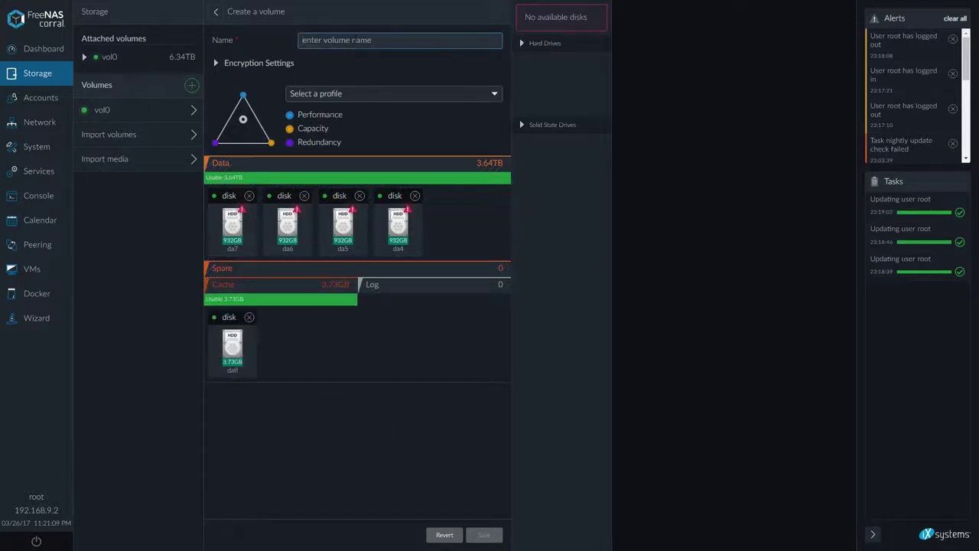
pyautogui.write('vol')
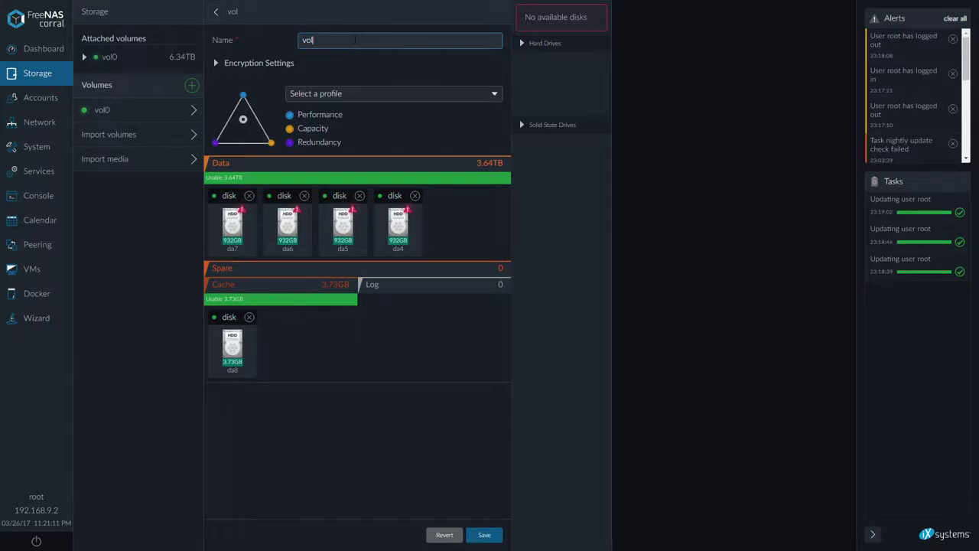
pyautogui.write('stripe')
# Combine the four data disks into one group and set its layout to raidz2
pyautogui.moveTo(278, 243); pyautogui.dragTo(231, 230)
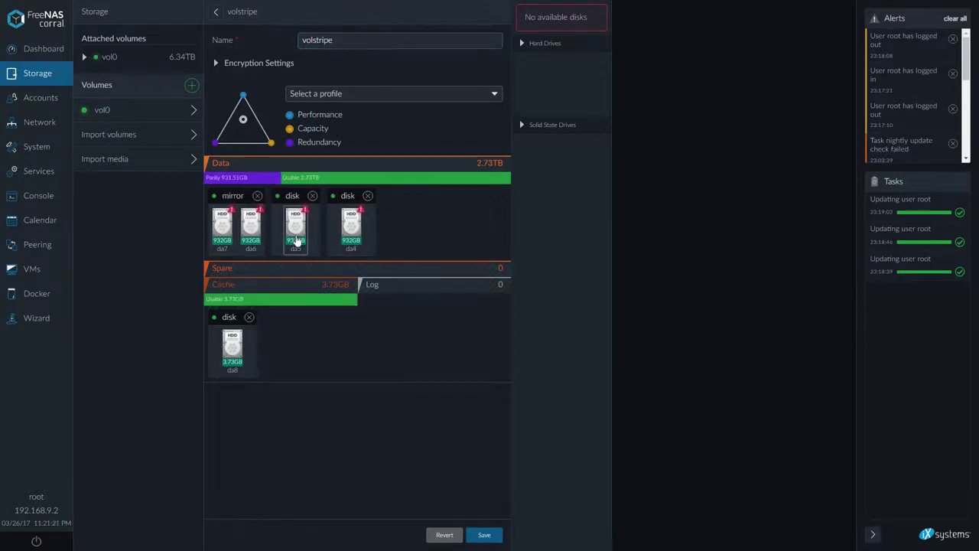
pyautogui.moveTo(297, 241)
pyautogui.mouseDown()
pyautogui.moveTo(339, 238)
pyautogui.moveTo(234, 222)
pyautogui.moveTo(252, 235)
pyautogui.mouseUp()
pyautogui.click(258, 196)
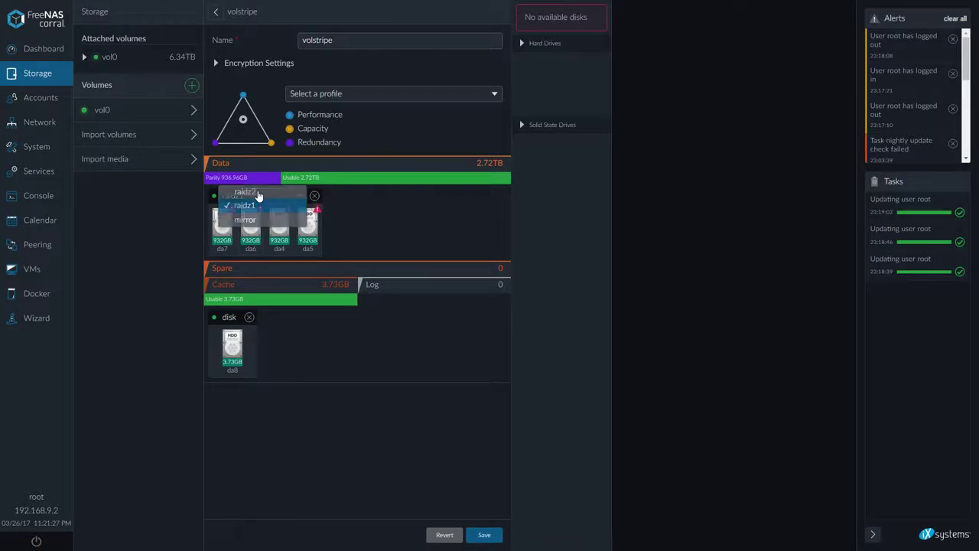
pyautogui.click(246, 192)
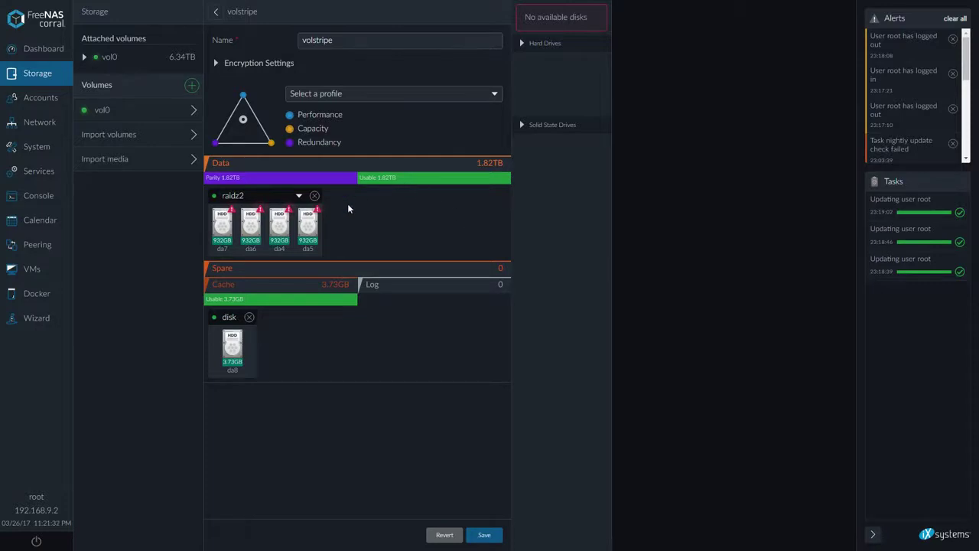
# Rename the new volume to badvol and check its encryption settings
pyautogui.click(346, 40)
pyautogui.doubleClick(346, 40)
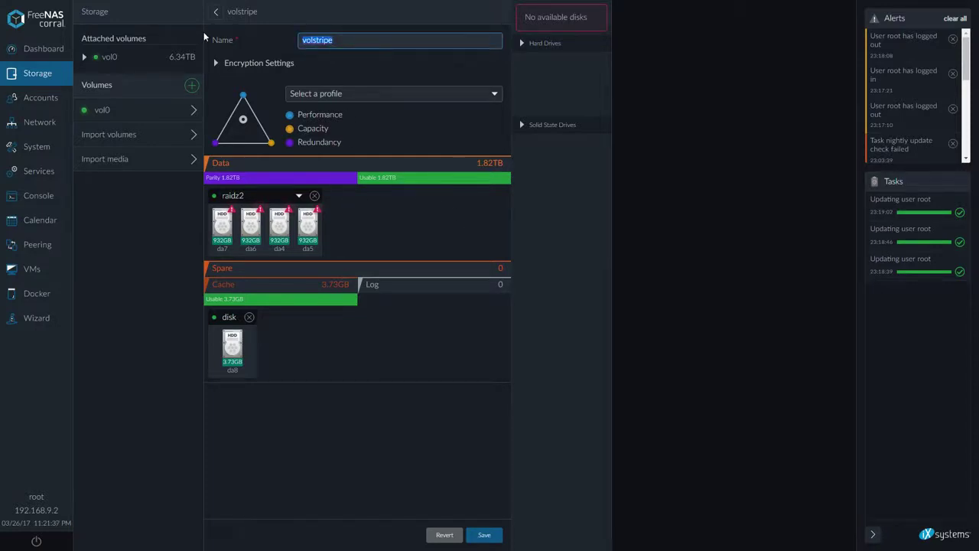
pyautogui.write('badvol')
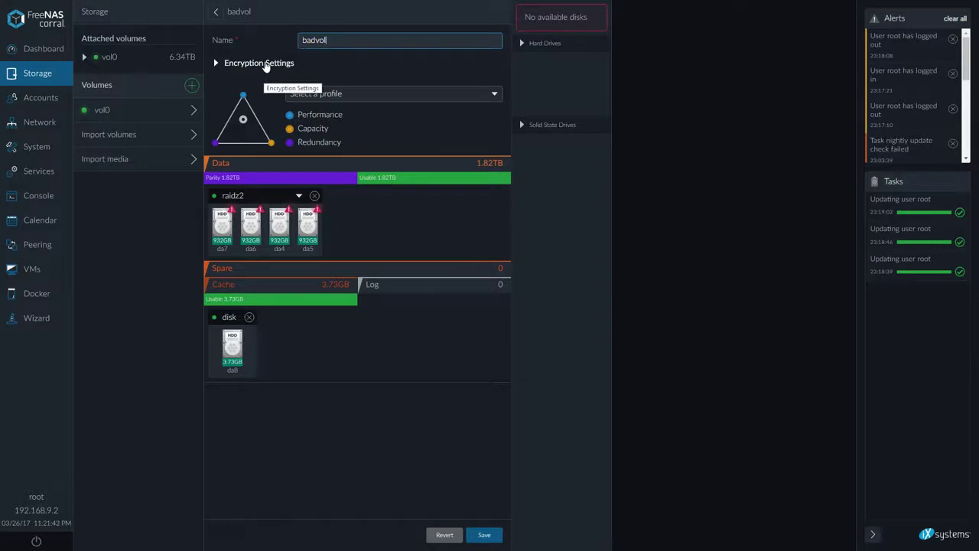
pyautogui.click(262, 64)
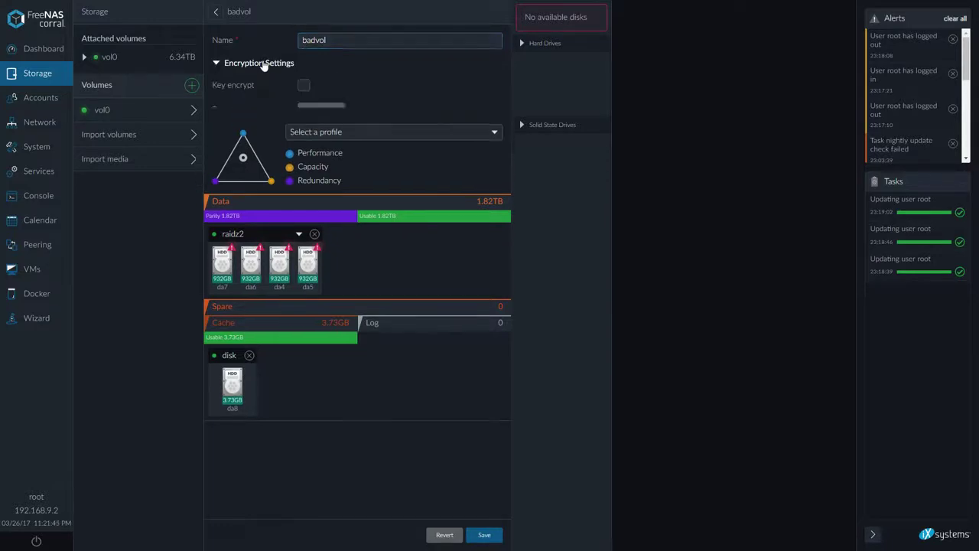
pyautogui.click(261, 64)
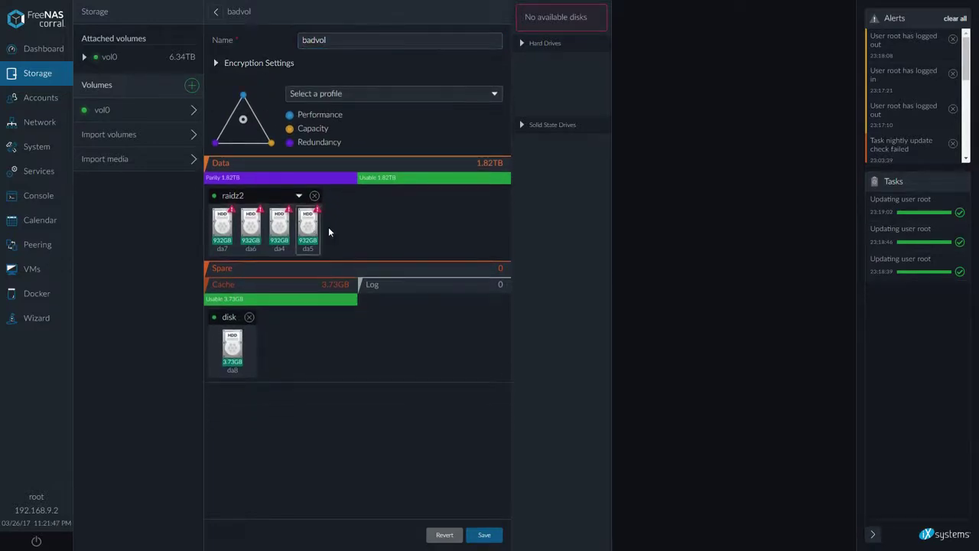
# Split the raidz2 group back into four single data disks and save the volume badvol
pyautogui.moveTo(328, 226); pyautogui.dragTo(439, 227)
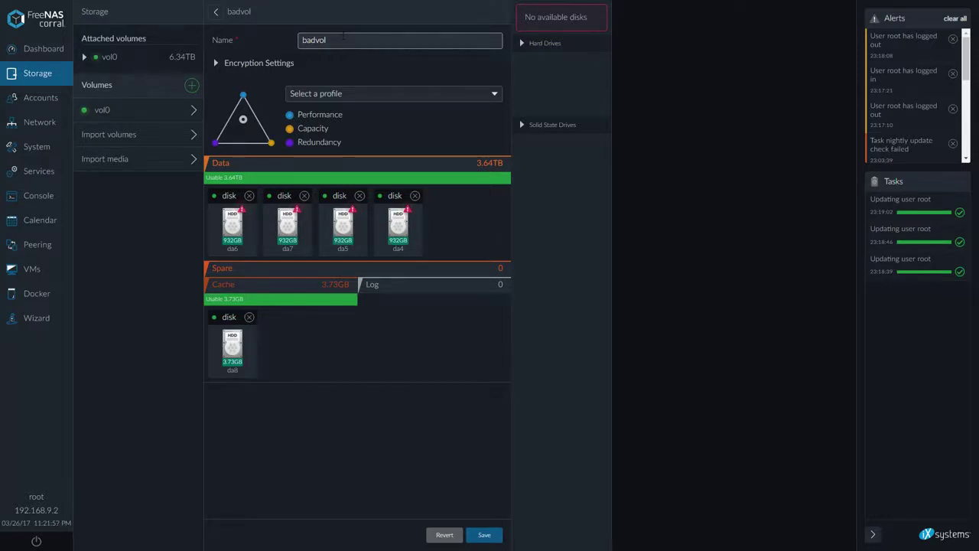
pyautogui.click(491, 535)
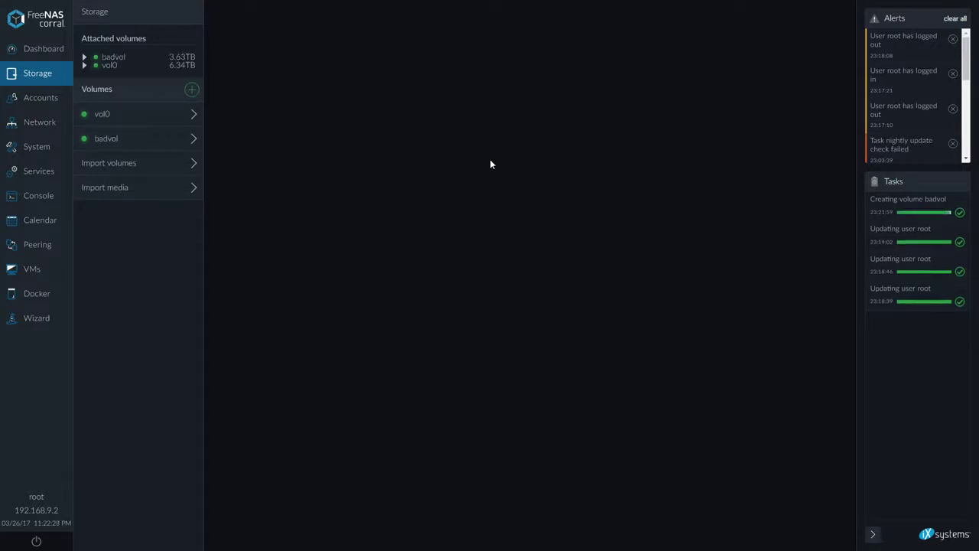
# Start a new SMB share on volume badvol, name it test1 and allow guest access
pyautogui.click(159, 148)
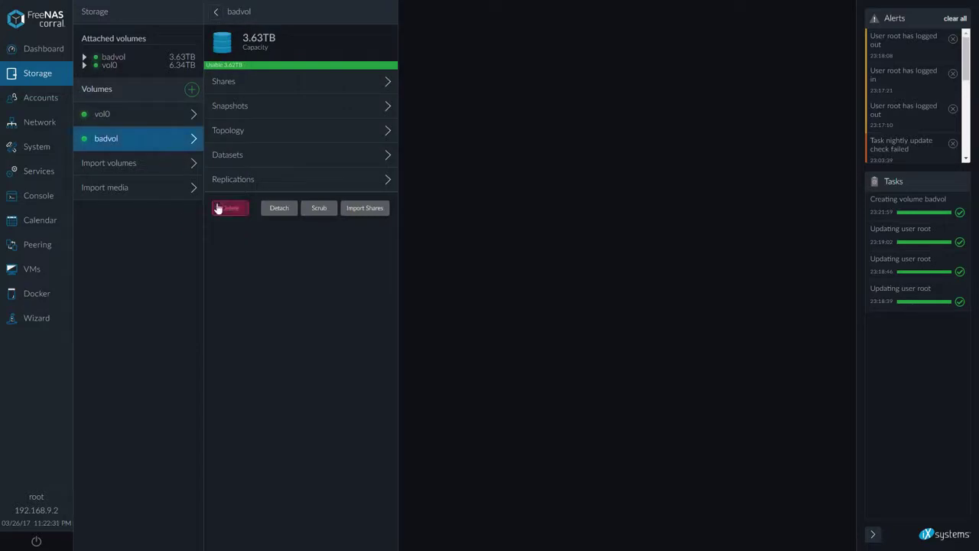
pyautogui.click(270, 82)
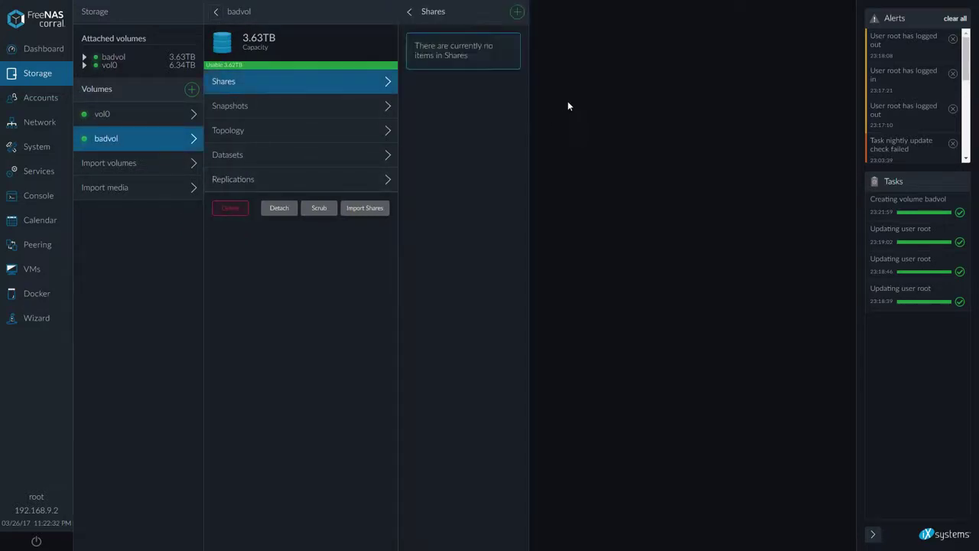
pyautogui.click(517, 12)
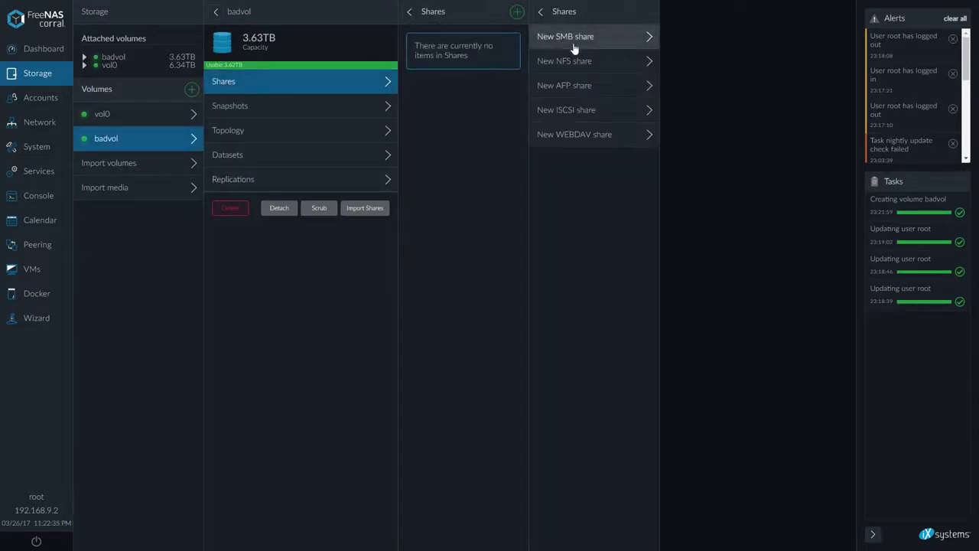
pyautogui.click(634, 39)
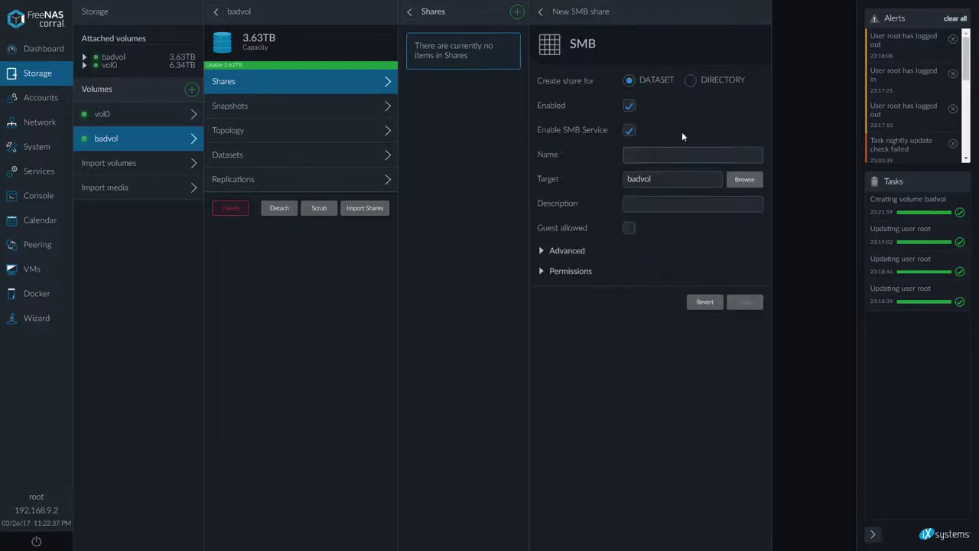
pyautogui.click(654, 154)
pyautogui.write('test1')
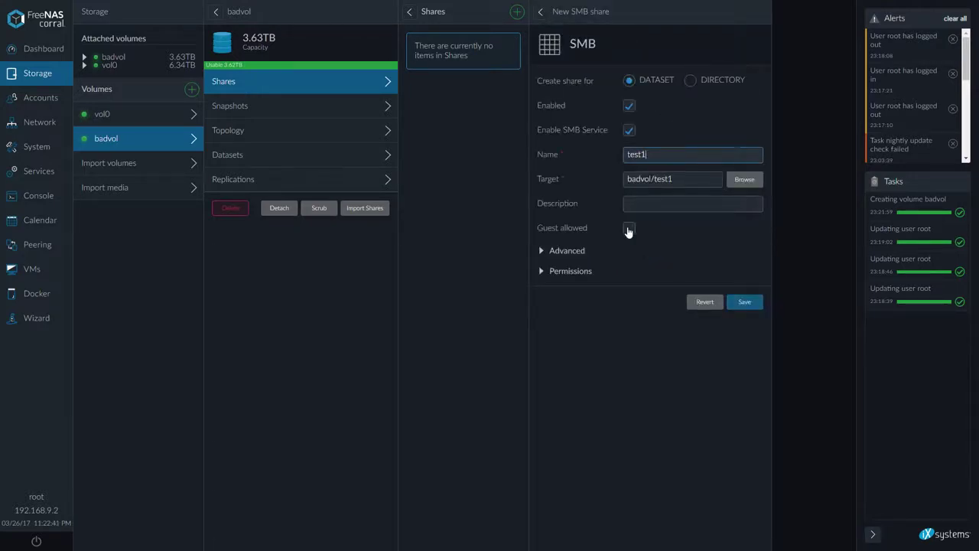
pyautogui.click(629, 227)
# Set the owner user of share test1 to nobody in its permissions
pyautogui.click(541, 271)
pyautogui.click(640, 329)
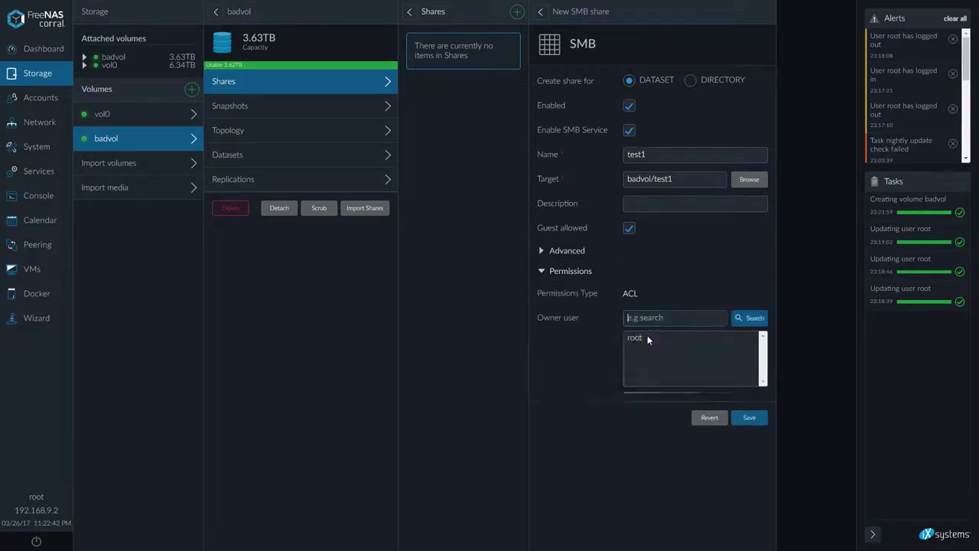
pyautogui.write('nog')
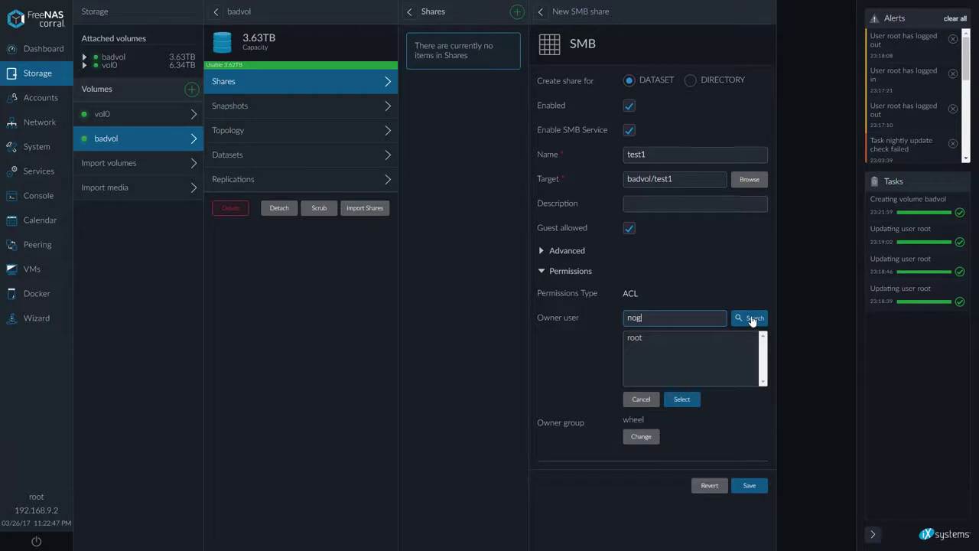
pyautogui.press('BackSpace')
pyautogui.click(751, 320)
pyautogui.click(641, 340)
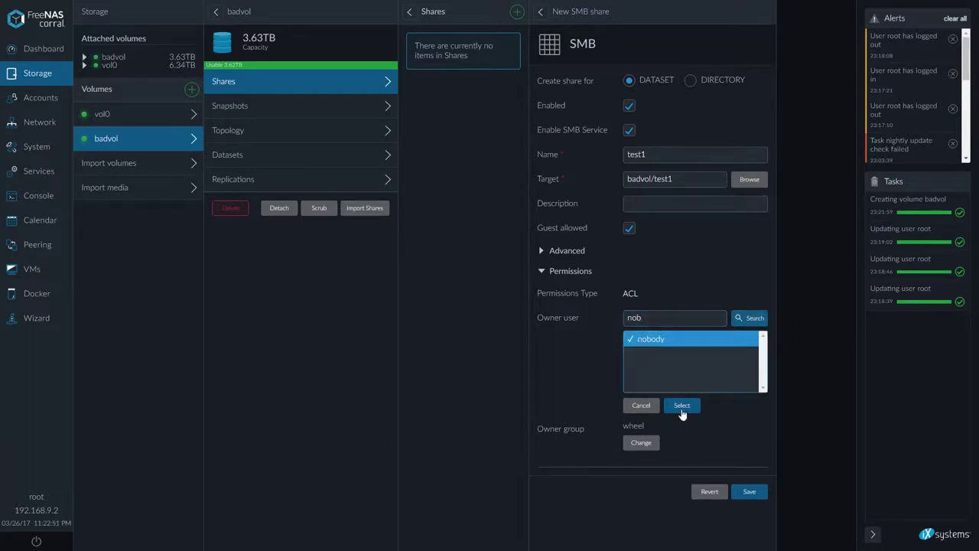
pyautogui.click(680, 410)
# Set the owner group of share test1 to nogroup and save the share
pyautogui.click(641, 367)
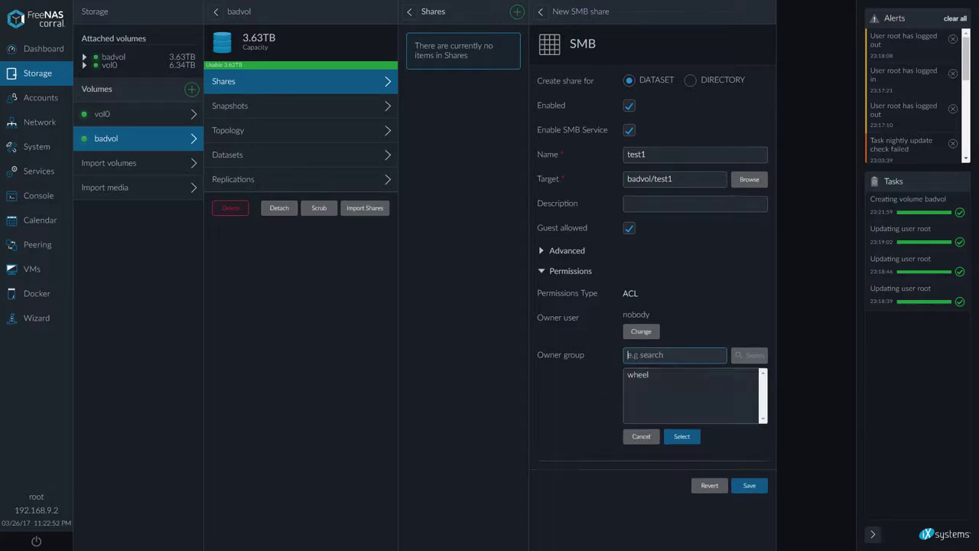
pyautogui.write('nog')
pyautogui.click(749, 355)
pyautogui.click(639, 376)
pyautogui.click(681, 444)
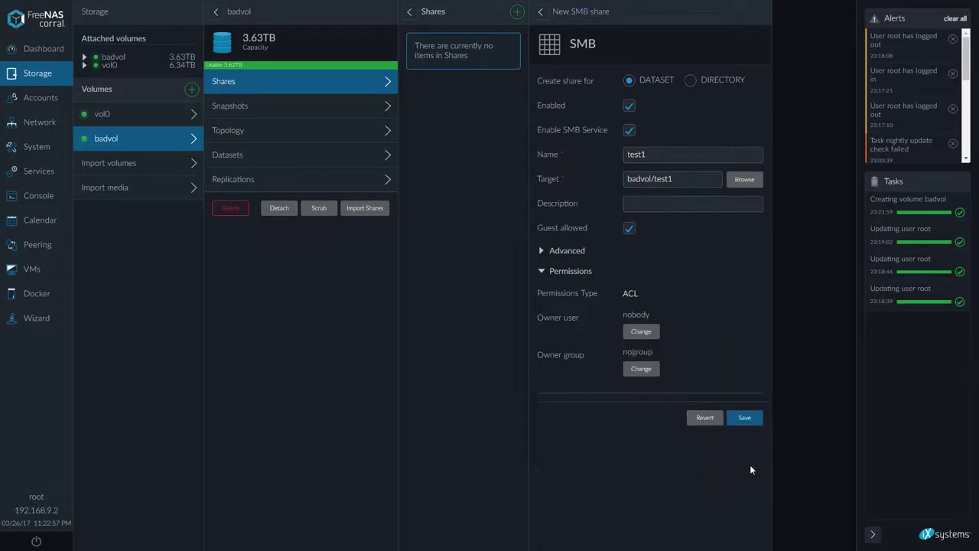
pyautogui.click(746, 419)
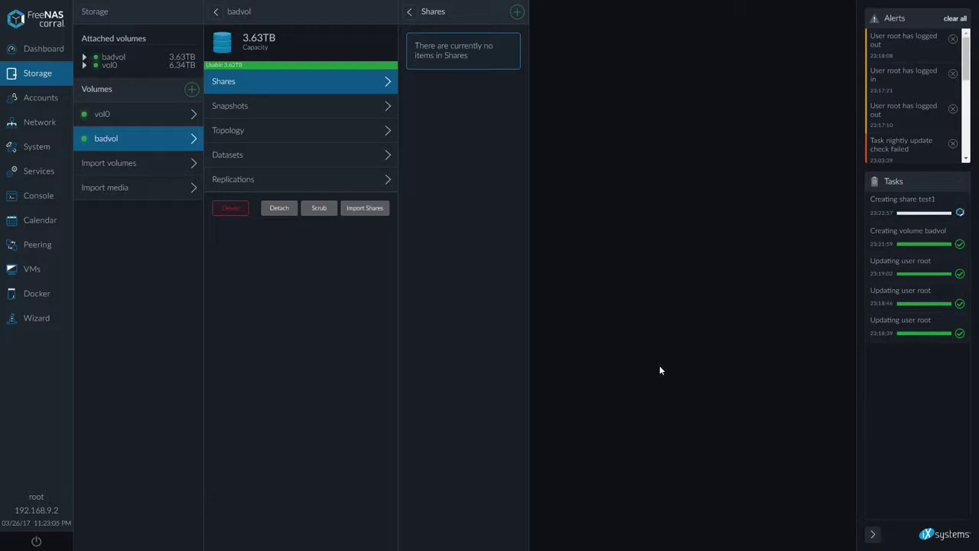
# Check the topology and share list of badvol, then open a File Explorer window
pyautogui.click(318, 139)
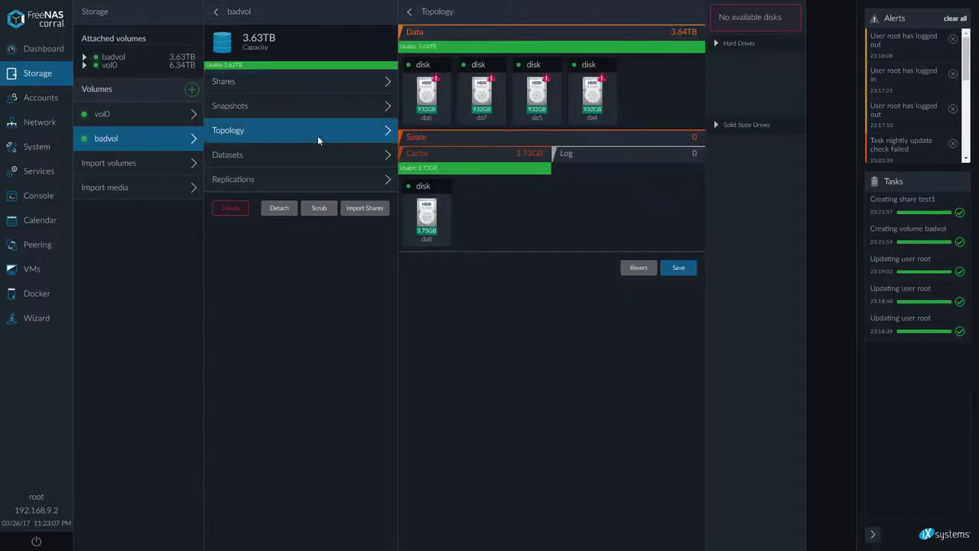
pyautogui.click(280, 85)
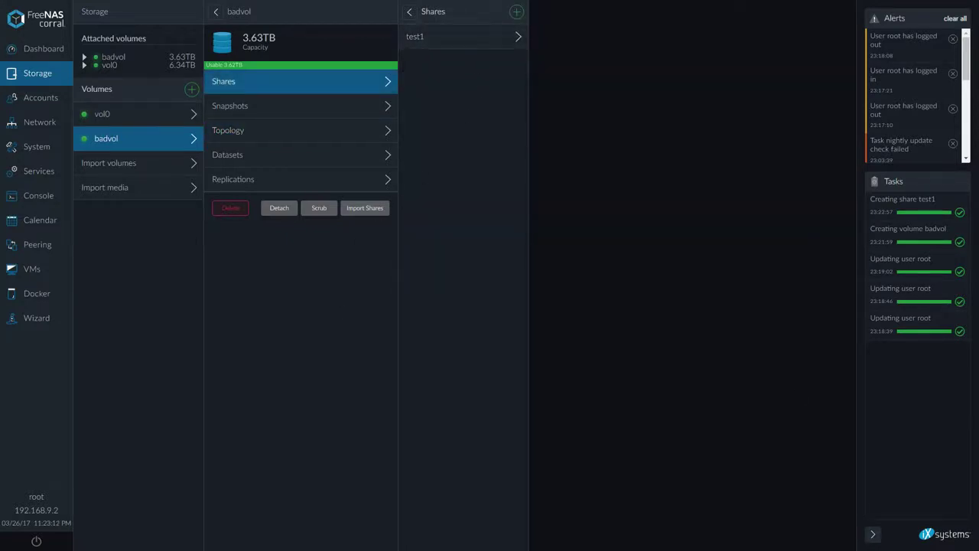
pyautogui.press('super+e')
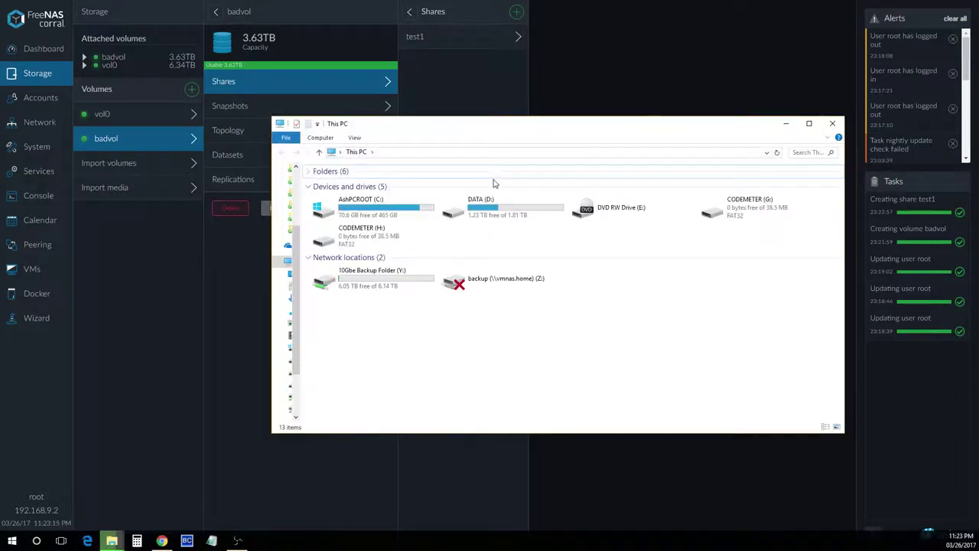
# Browse to \\192.168.9.2 in File Explorer and open the test1 share
pyautogui.click(307, 188)
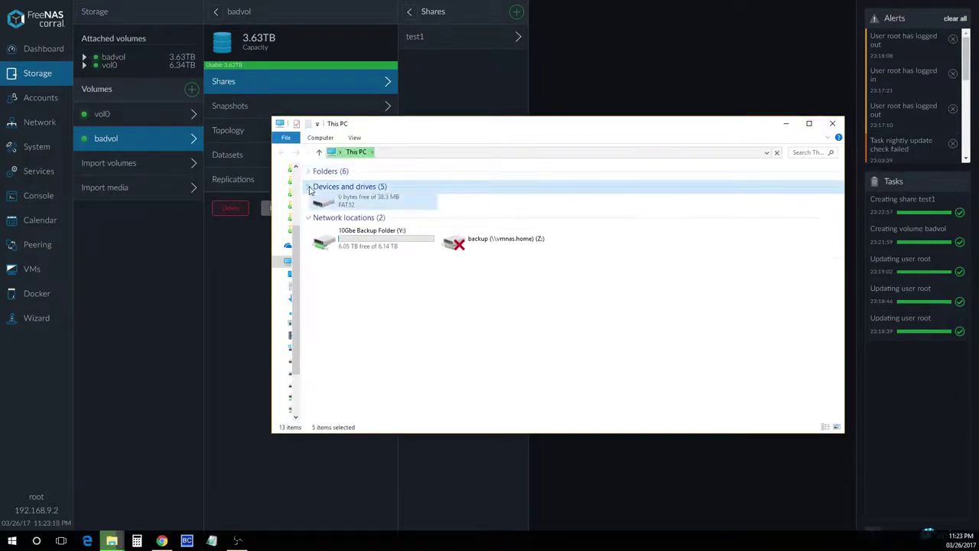
pyautogui.click(420, 150)
pyautogui.write('\\\\')
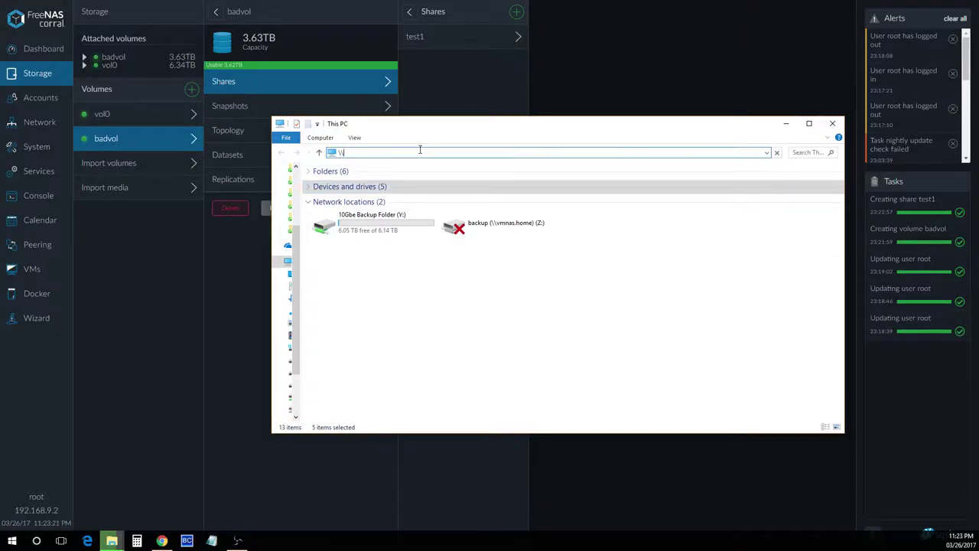
pyautogui.write('192.168.9.2')
pyautogui.press('Return')
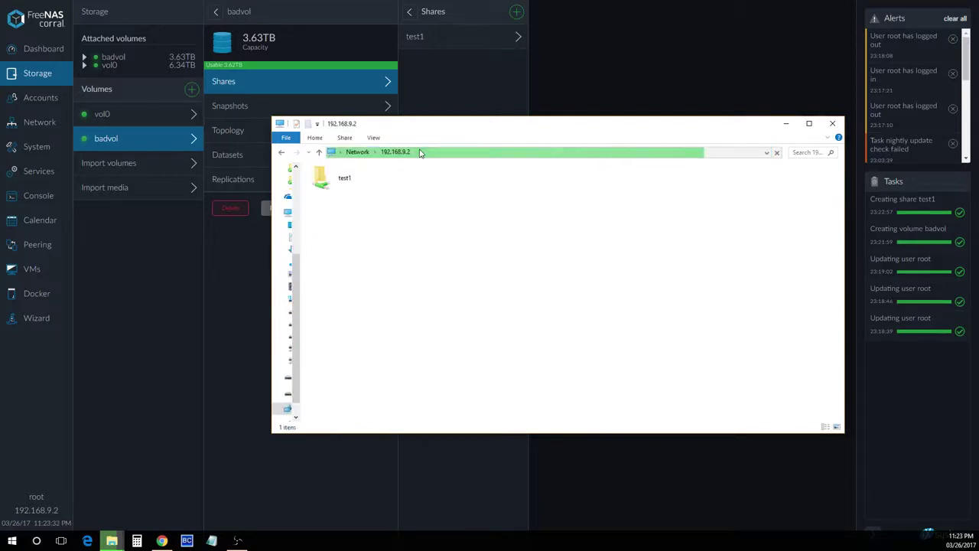
pyautogui.click(345, 179)
pyautogui.doubleClick(346, 178)
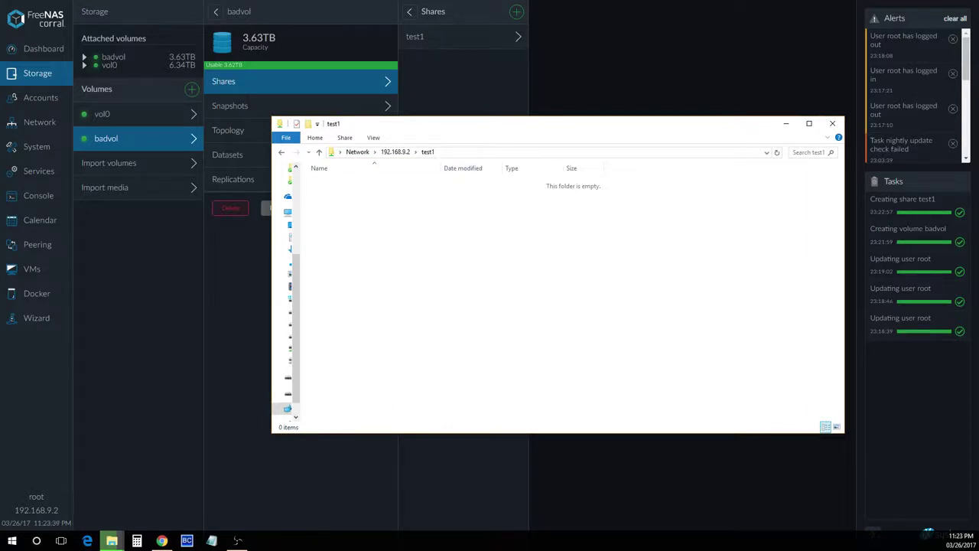
# Copy the video SBPROPE_InstantAction.mp4 from the Videos folder into the test1 share
pyautogui.press('super+e')
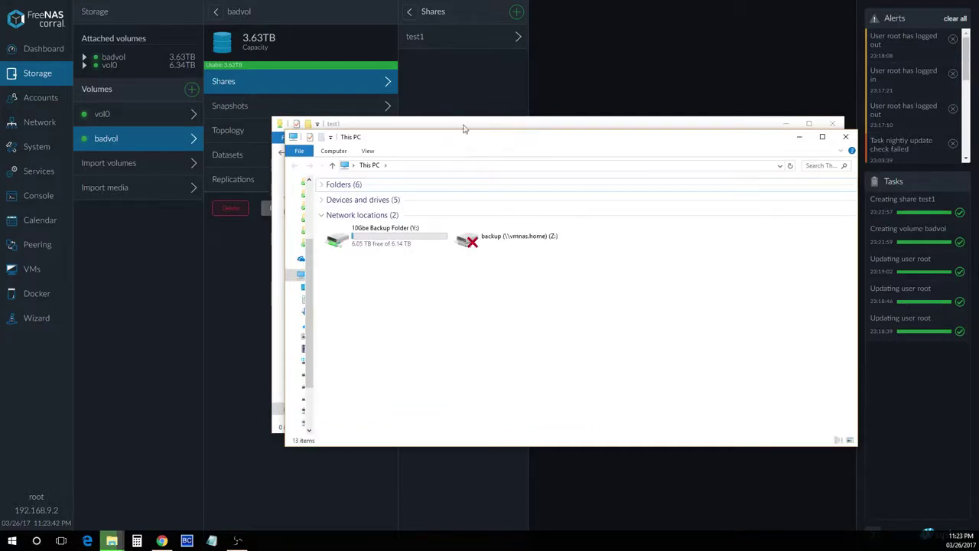
pyautogui.moveTo(436, 132); pyautogui.dragTo(435, 177)
pyautogui.moveTo(530, 186); pyautogui.dragTo(589, 186)
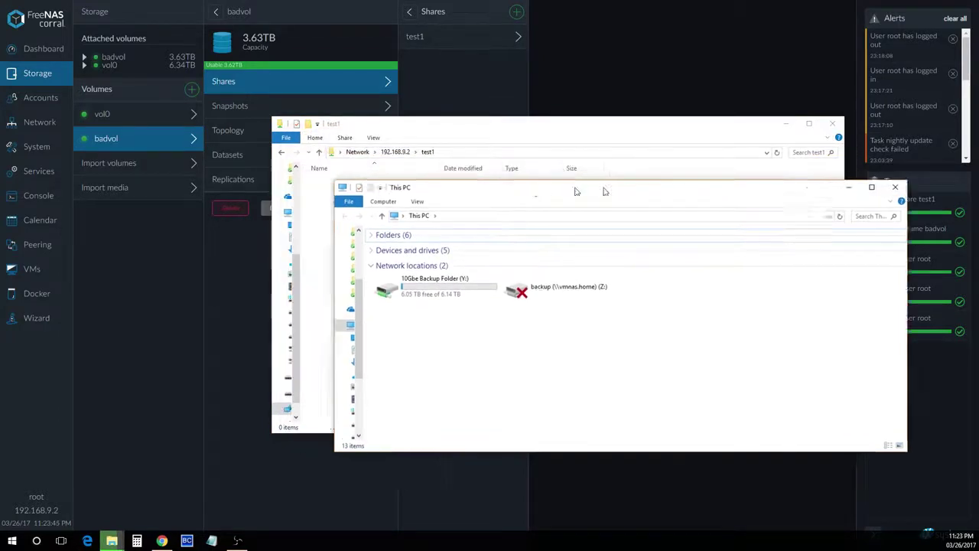
pyautogui.hotkey('alt', 'F4')
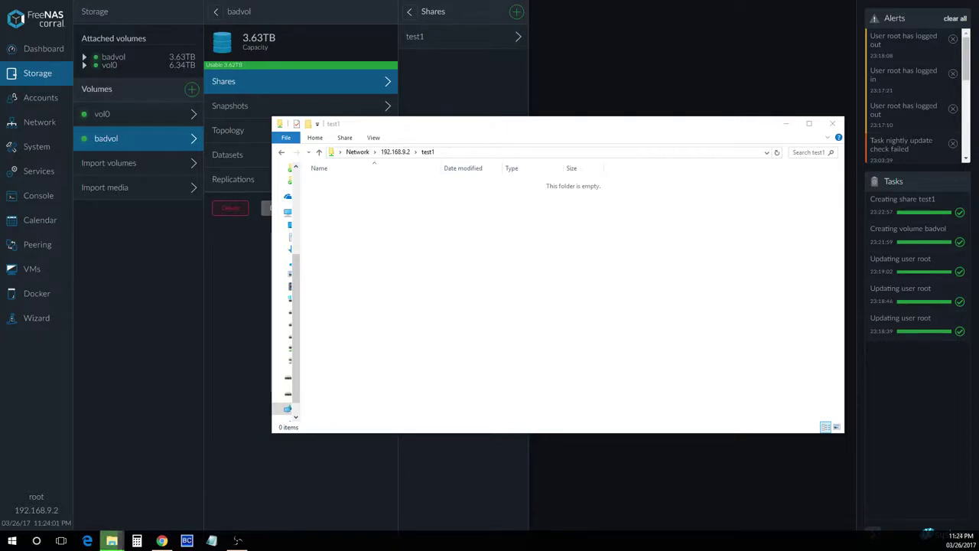
pyautogui.rightClick(544, 299)
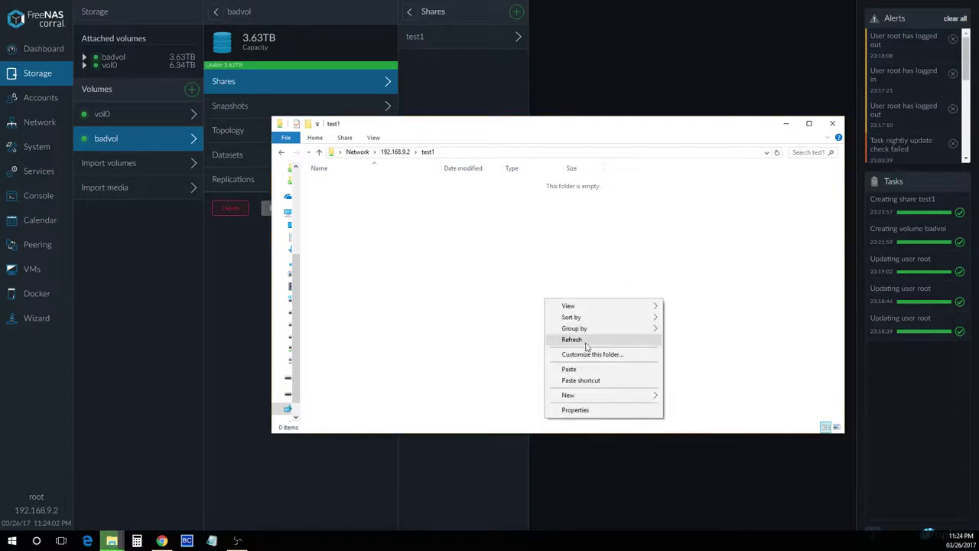
pyautogui.click(587, 371)
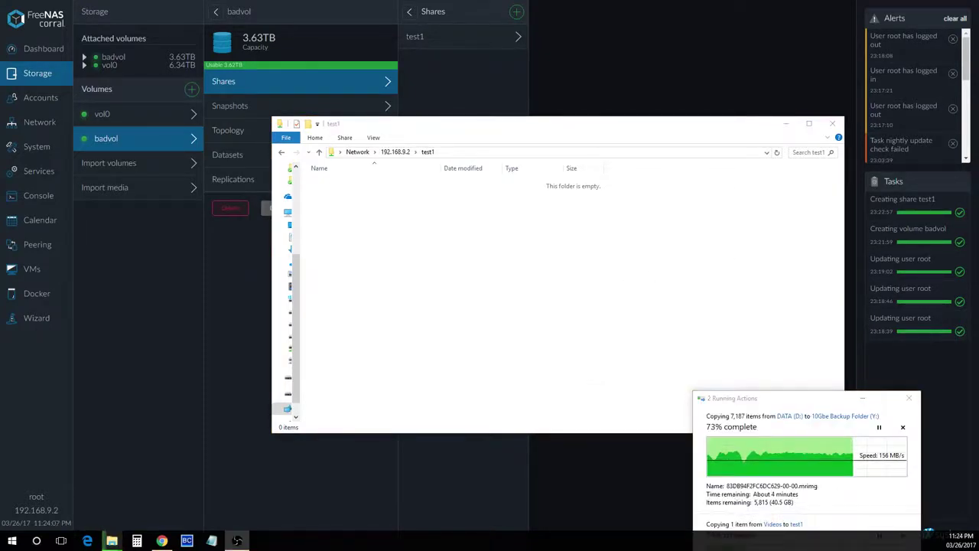
# Pause and resume the running copy from DATA (D:) to the 10Gbe Backup Folder, and close the test1 window
pyautogui.moveTo(778, 399); pyautogui.dragTo(745, 203)
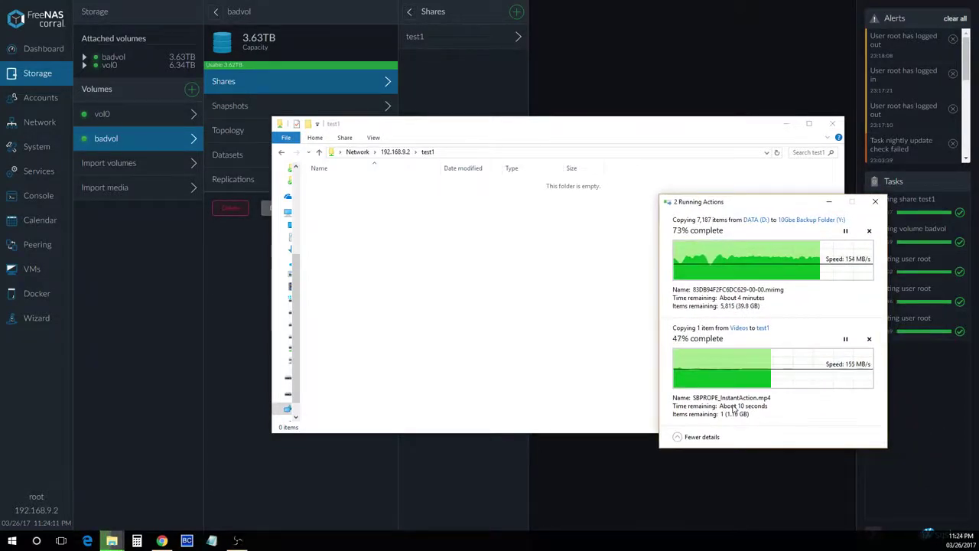
pyautogui.click(846, 230)
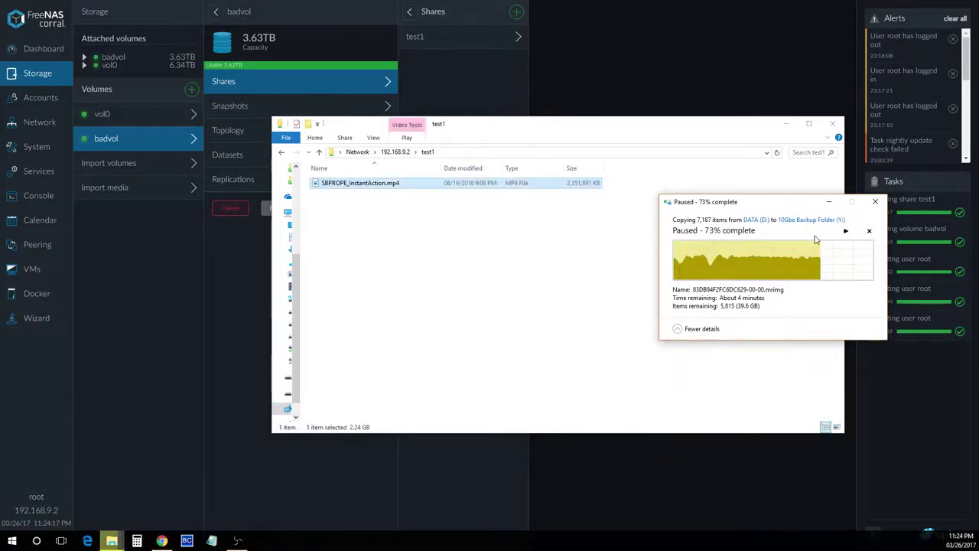
pyautogui.click(845, 230)
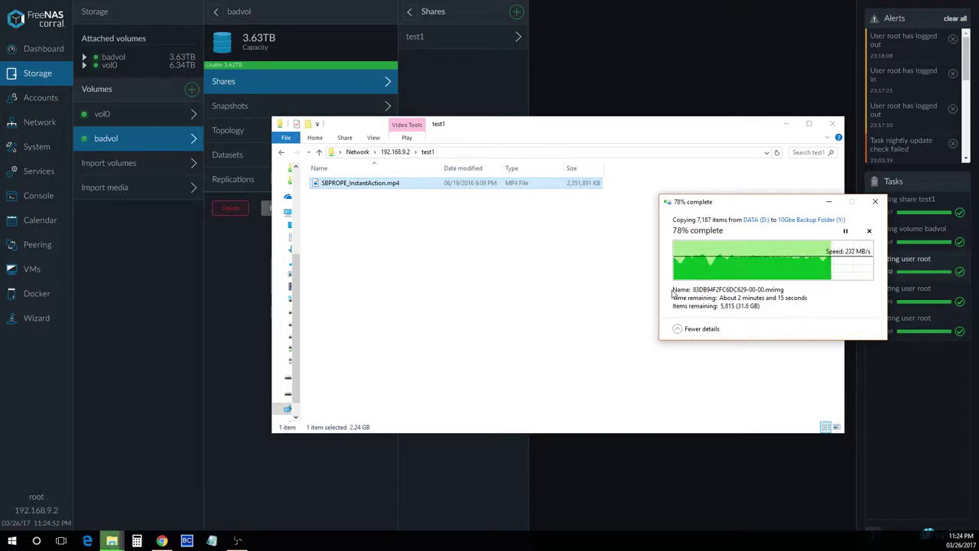
pyautogui.click(832, 123)
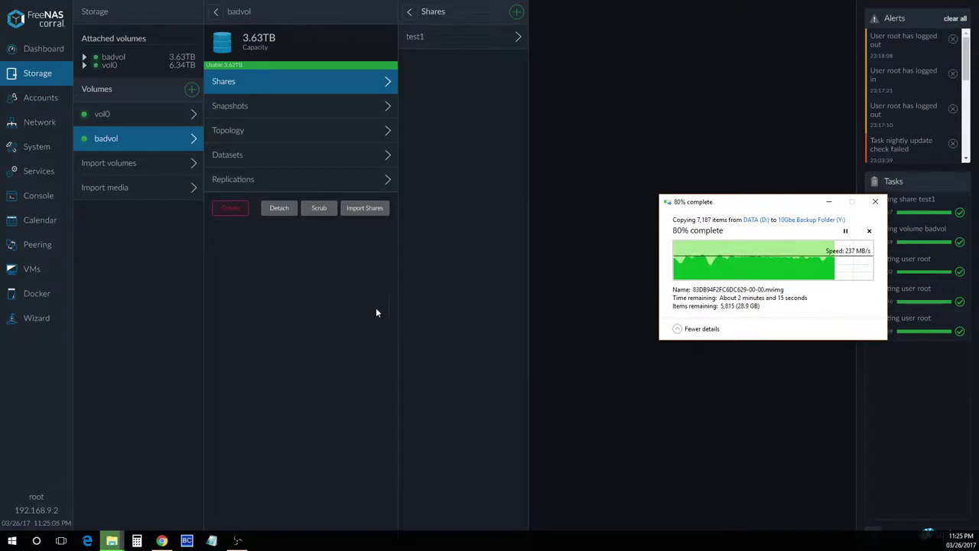
# Check the disk topology of badvol, and open the topology of vol0
pyautogui.click(298, 133)
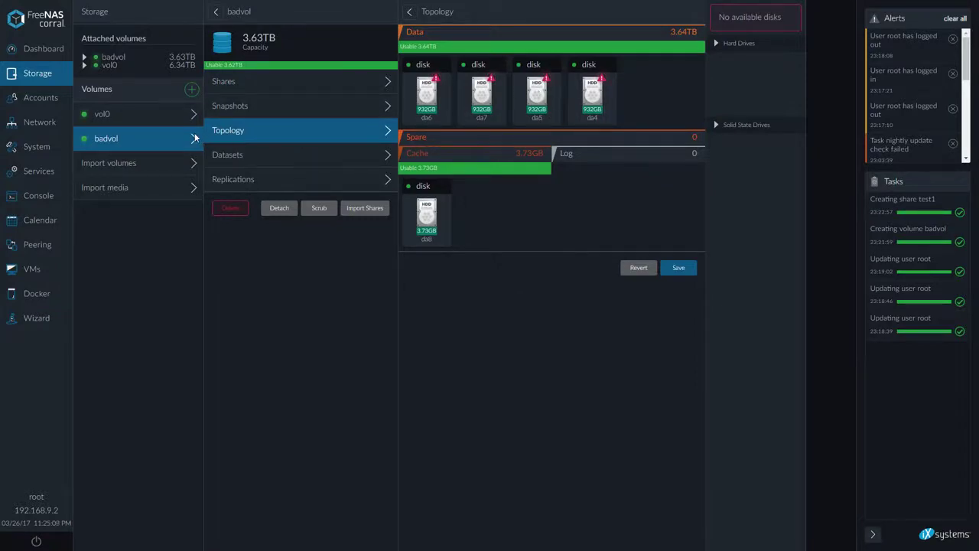
pyautogui.click(141, 116)
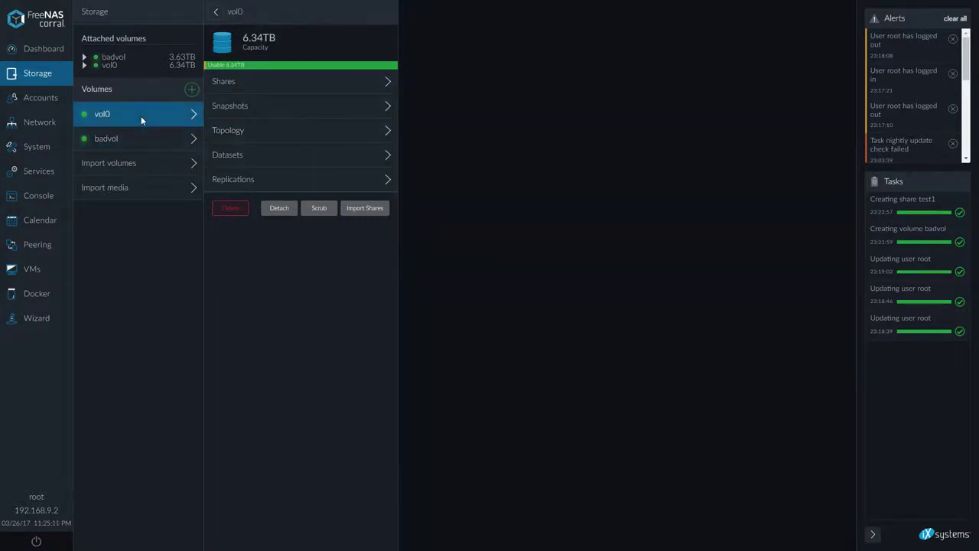
pyautogui.click(271, 133)
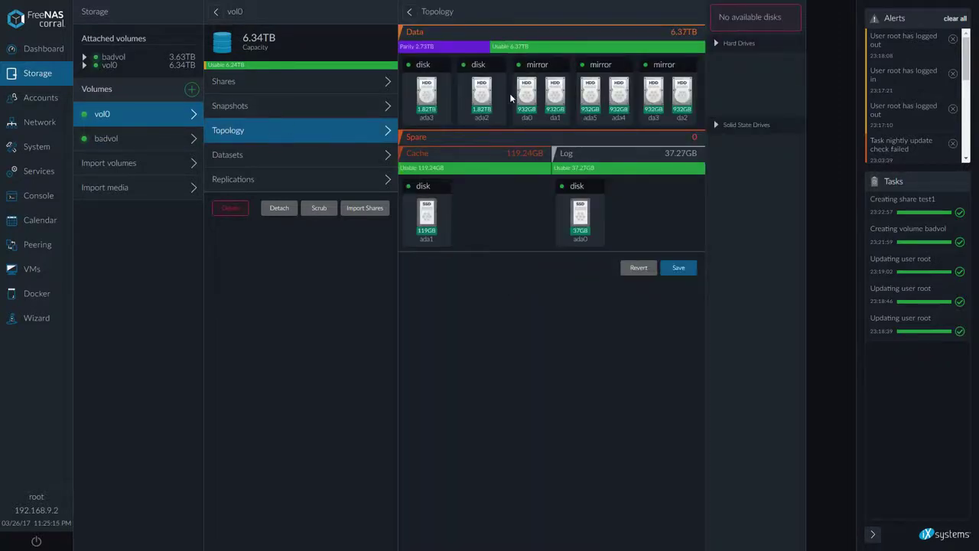
# Open data disk ada3 of vol0 and review its power management, acoustic level and standby options
pyautogui.click(426, 98)
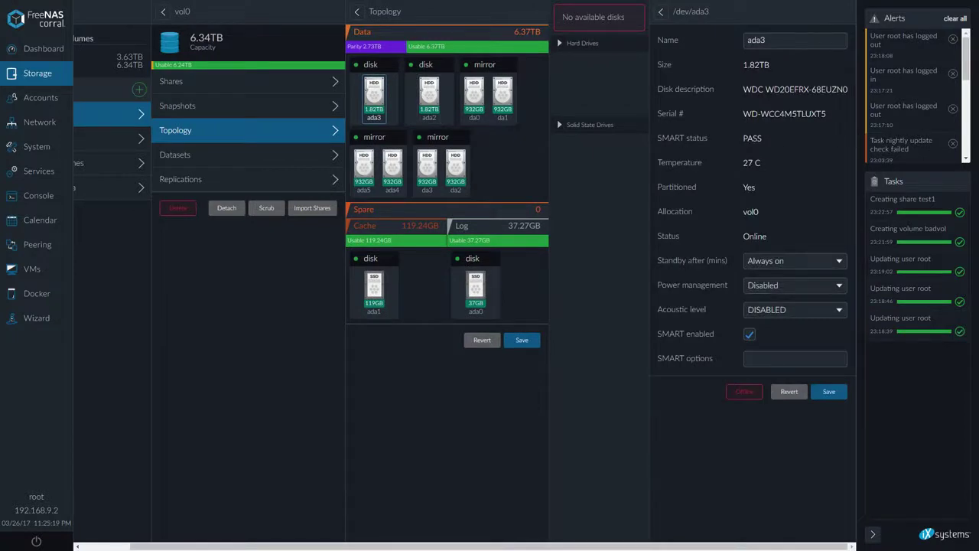
pyautogui.click(756, 295)
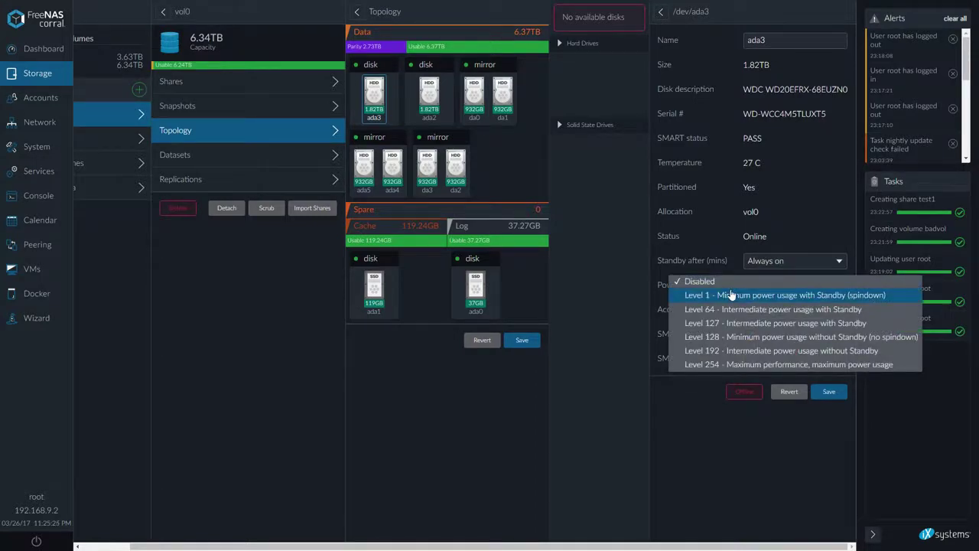
pyautogui.click(578, 424)
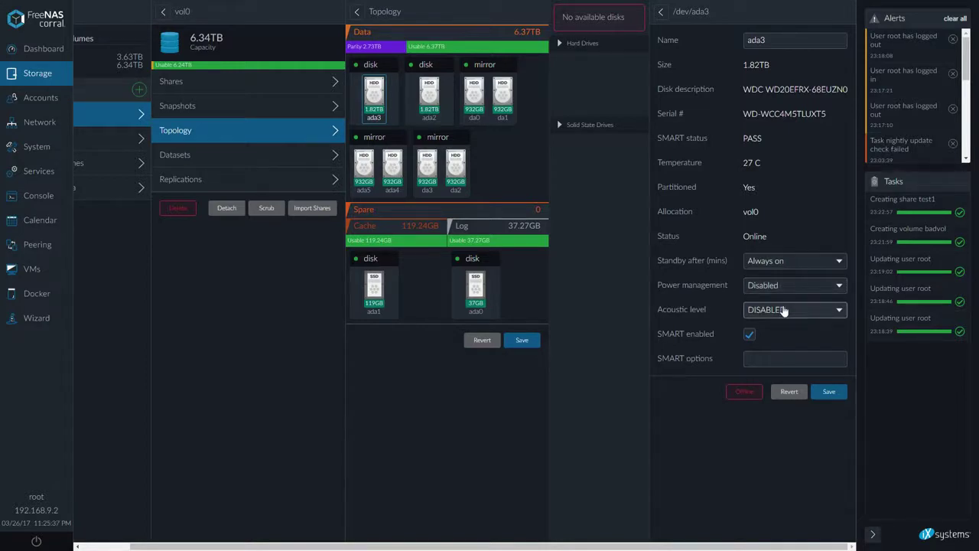
pyautogui.click(784, 310)
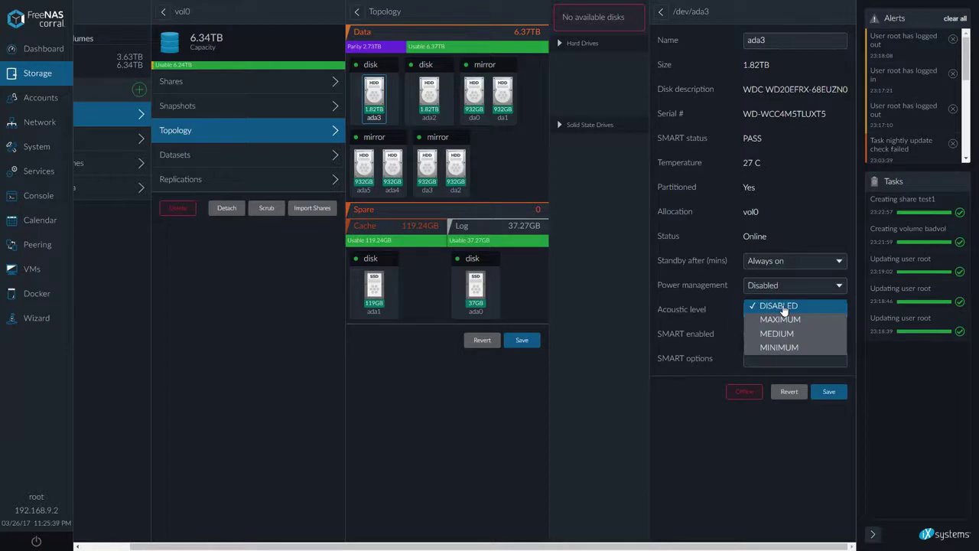
pyautogui.click(779, 306)
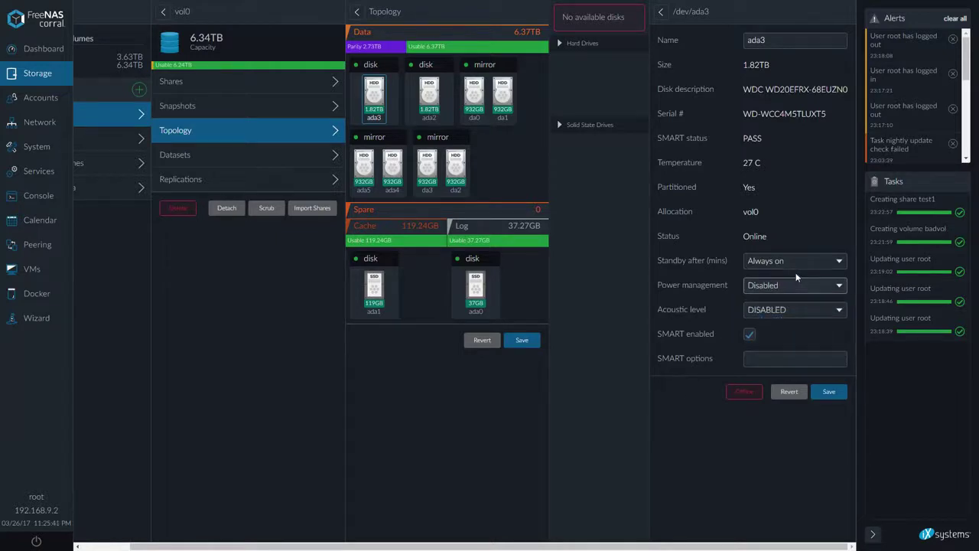
pyautogui.click(787, 260)
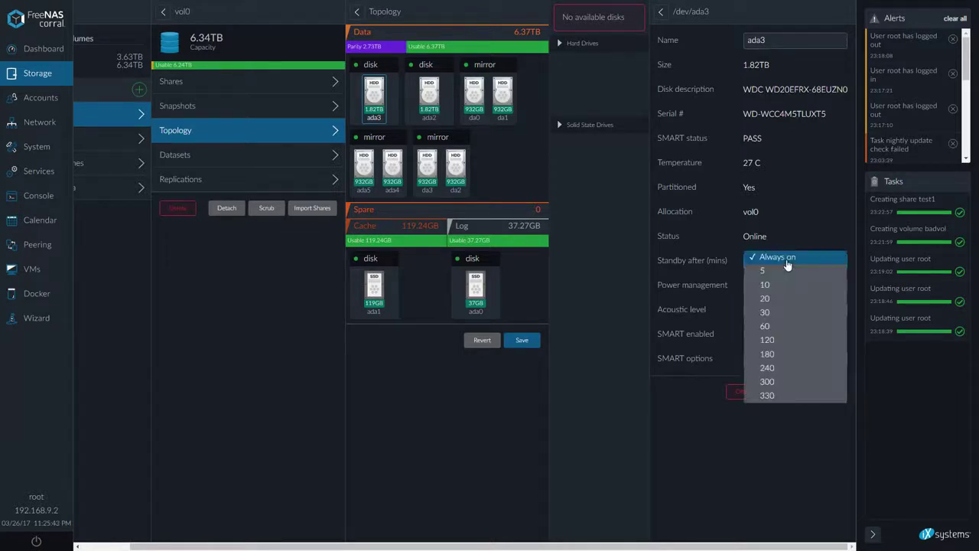
pyautogui.click(788, 260)
# Set disk ada3's power management to Level 1 - Minimum power usage with Standby (spindown) and save it
pyautogui.click(770, 285)
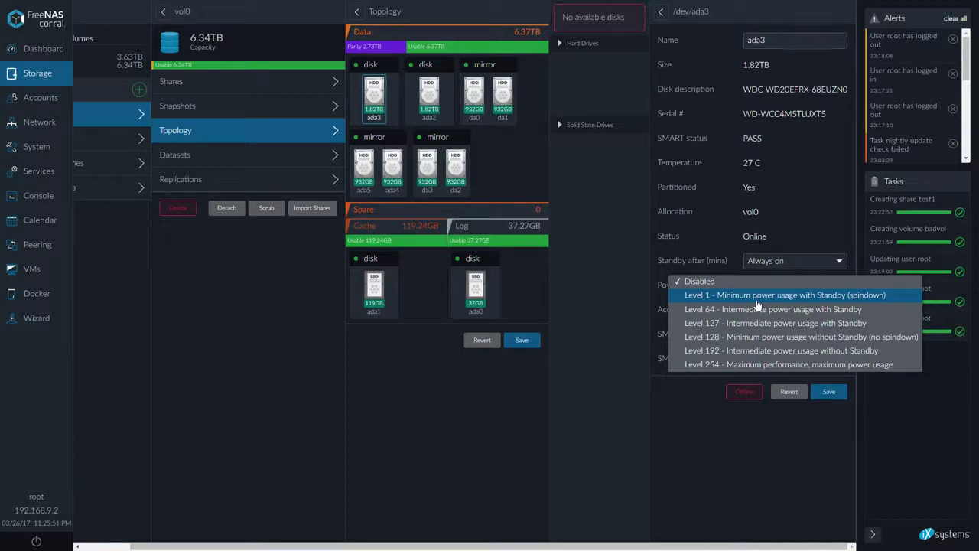
pyautogui.click(755, 300)
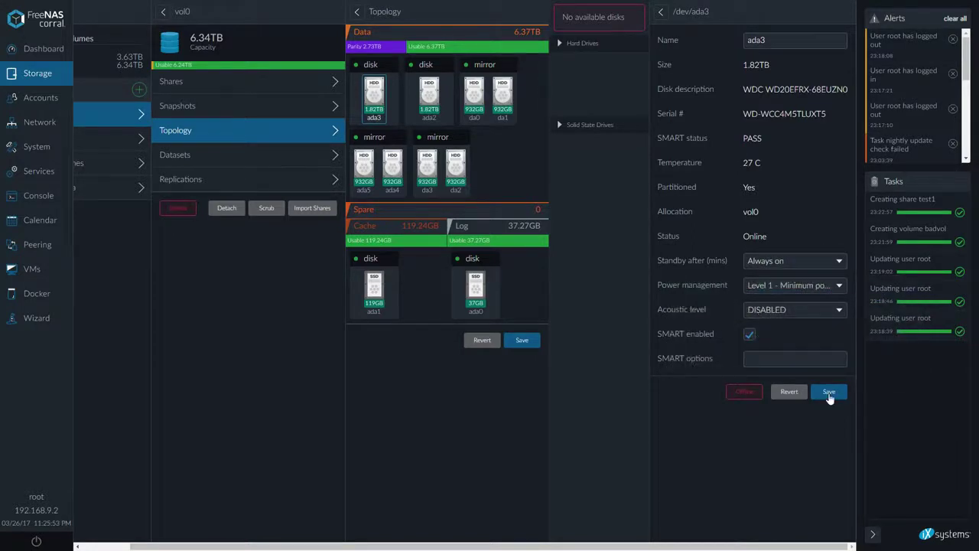
pyautogui.click(828, 391)
# Set disk ada2's power management to Level 1 - Minimum power usage with Standby (spindown) and save it
pyautogui.click(427, 97)
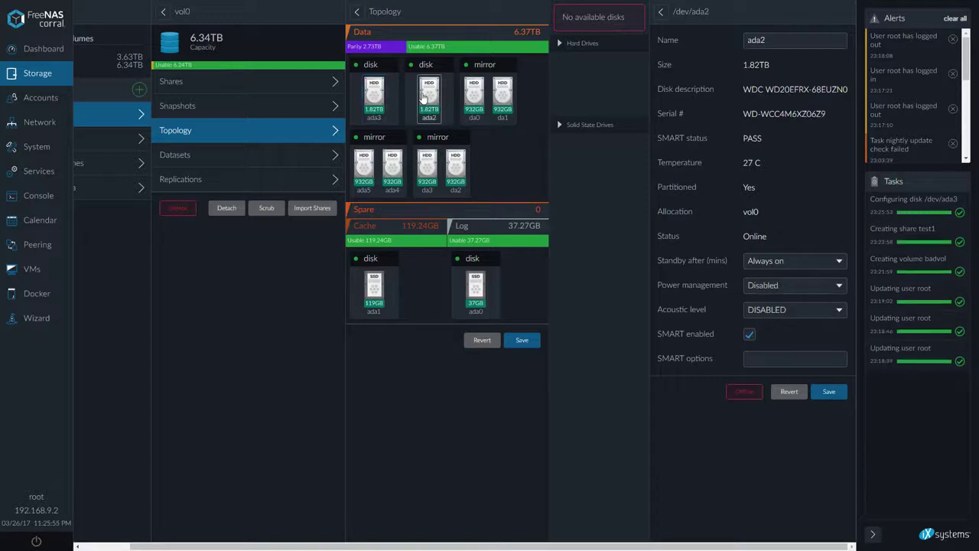
pyautogui.click(794, 261)
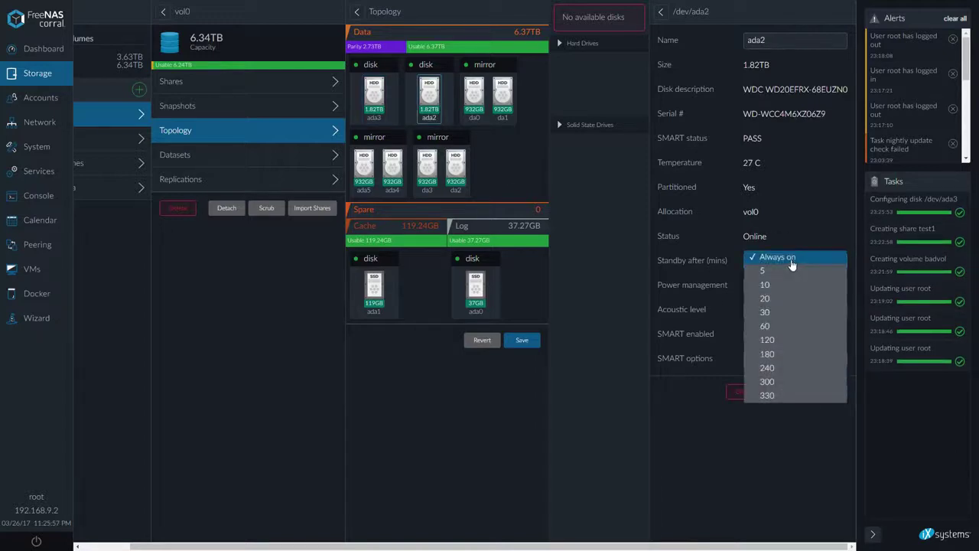
pyautogui.click(792, 264)
pyautogui.click(757, 286)
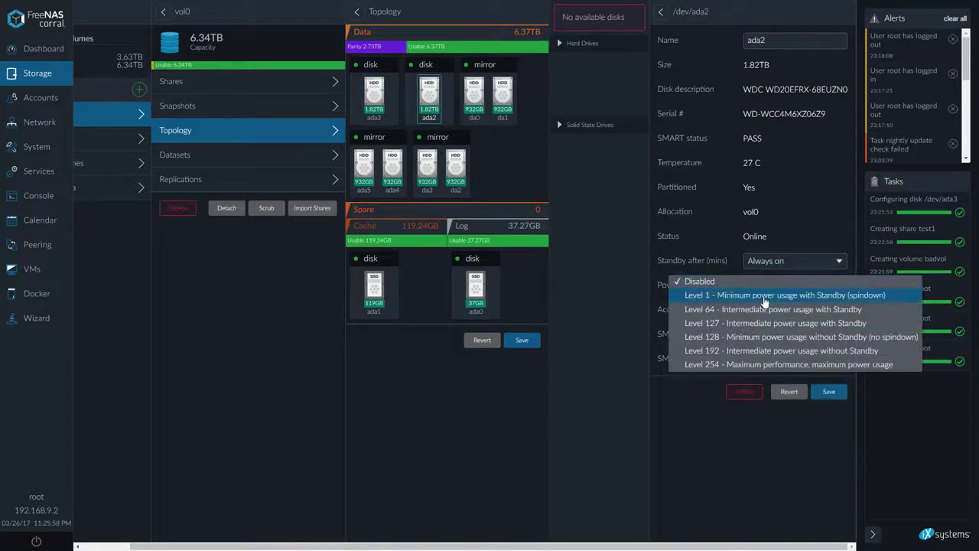
pyautogui.click(764, 297)
pyautogui.click(828, 393)
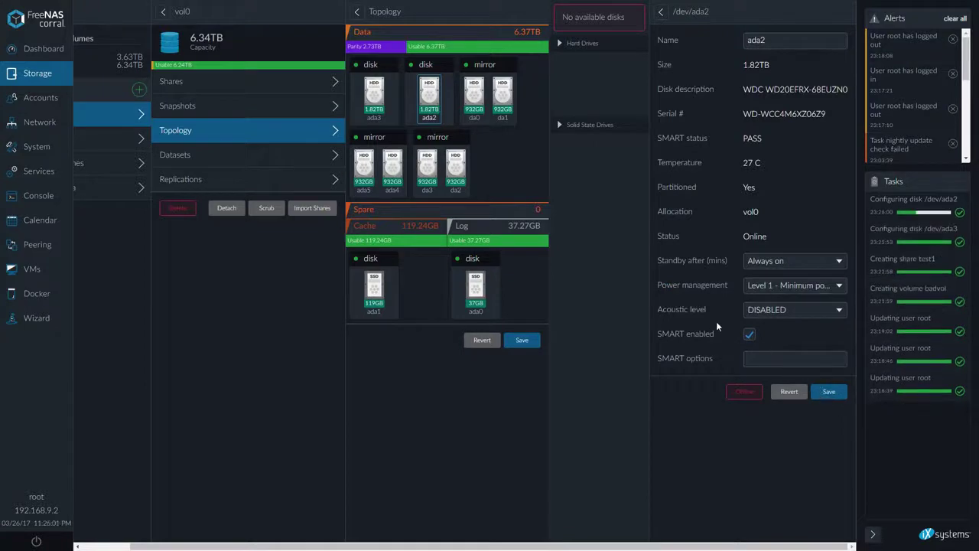
# Set power management of mirror disks da0 and da1 to Level 1 - Minimum power usage with Standby (spindown), saving each disk
pyautogui.click(476, 109)
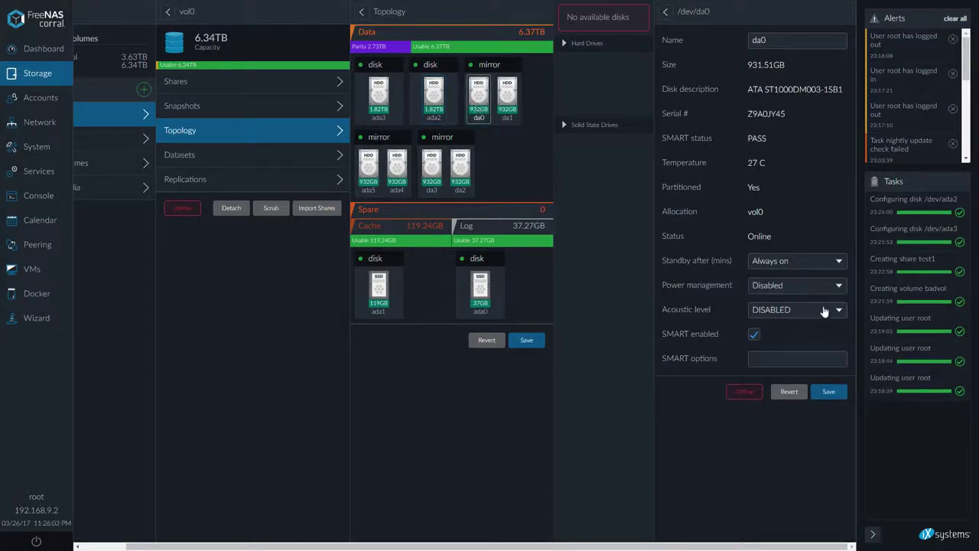
pyautogui.click(799, 285)
pyautogui.click(795, 295)
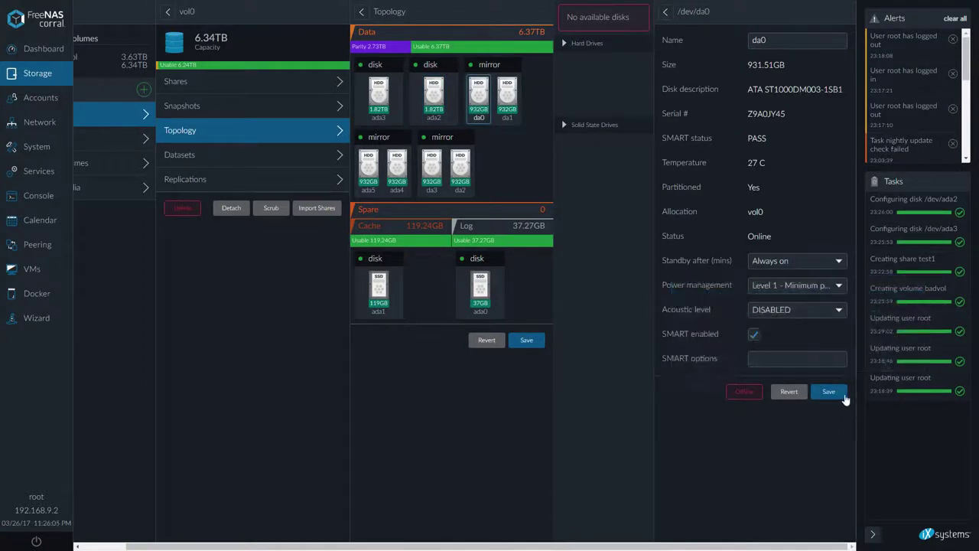
pyautogui.click(828, 392)
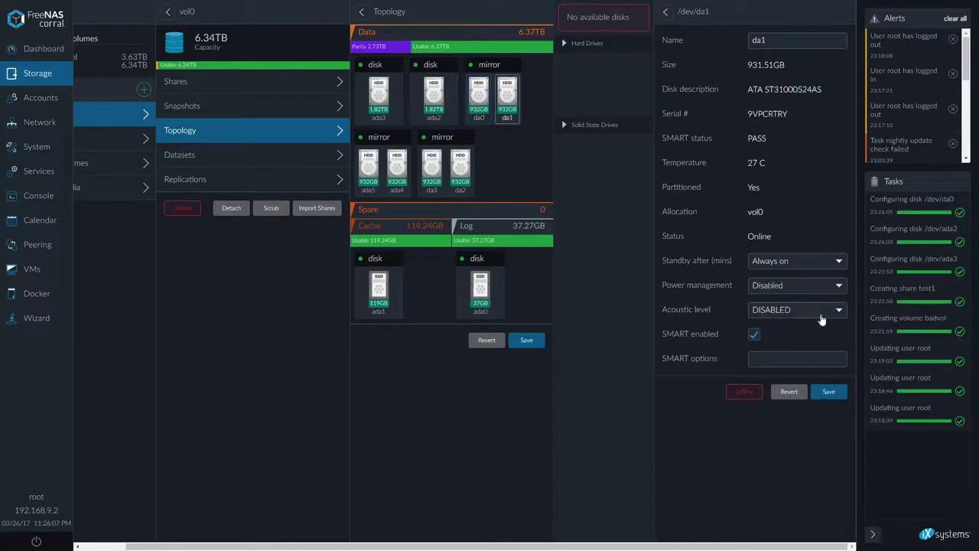
pyautogui.click(794, 297)
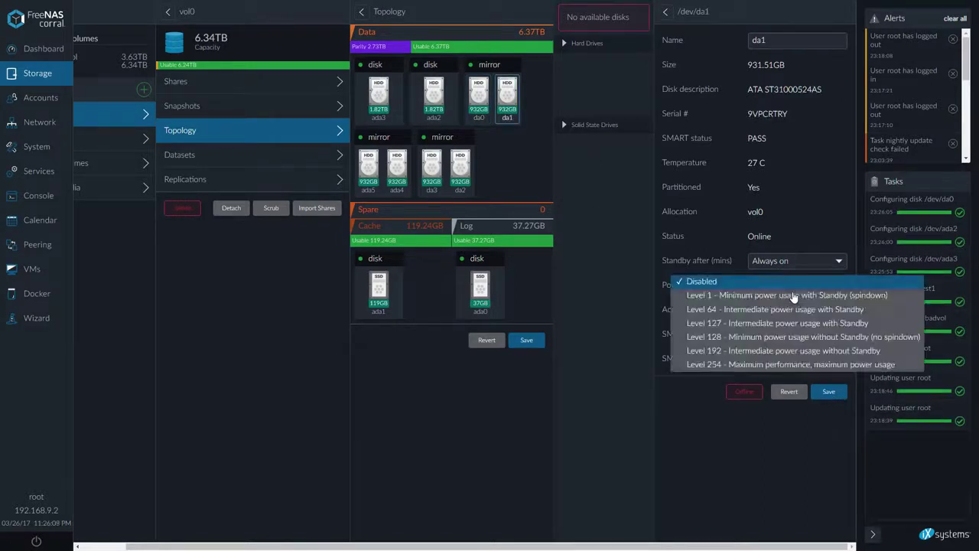
pyautogui.click(791, 294)
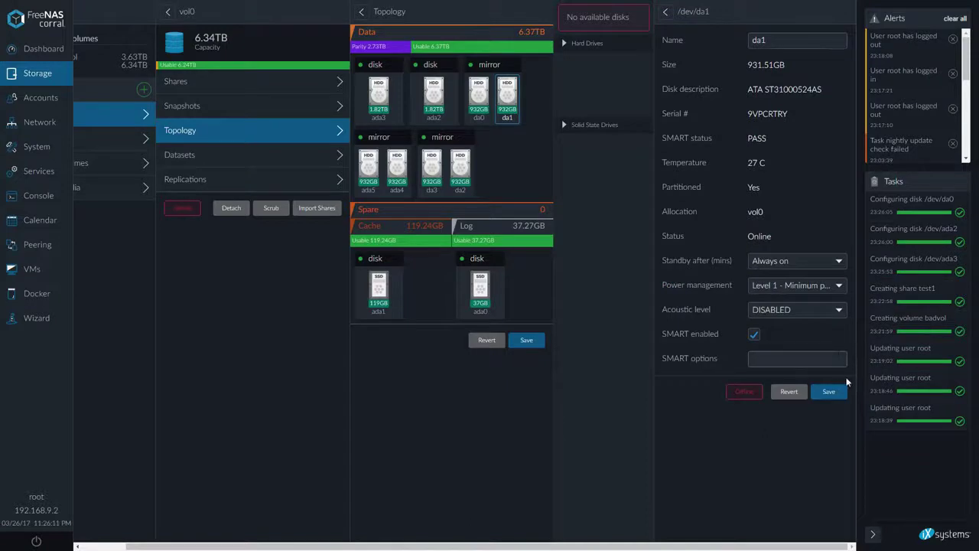
# Set disk ada5's power management to Level 1 - Minimum power usage with Standby (spindown) and save it
pyautogui.click(368, 166)
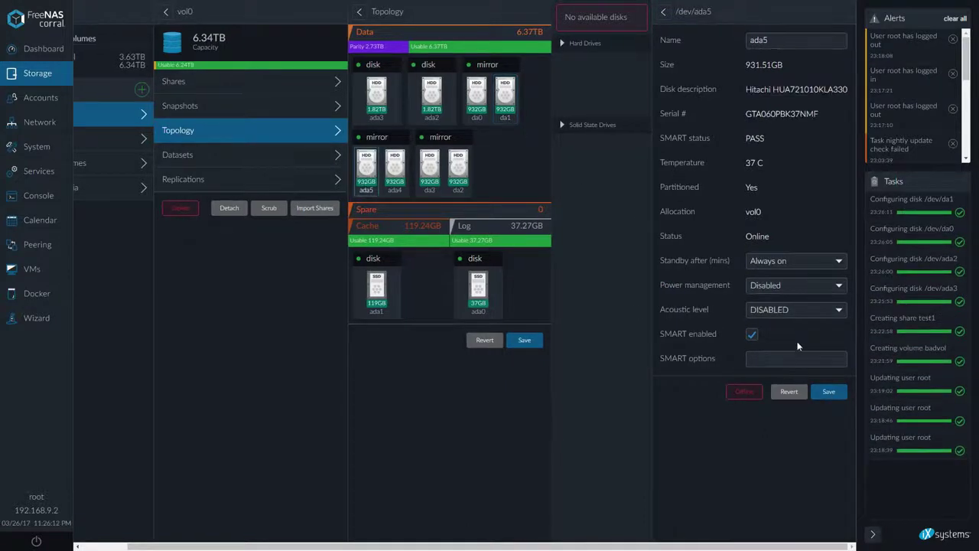
pyautogui.click(812, 310)
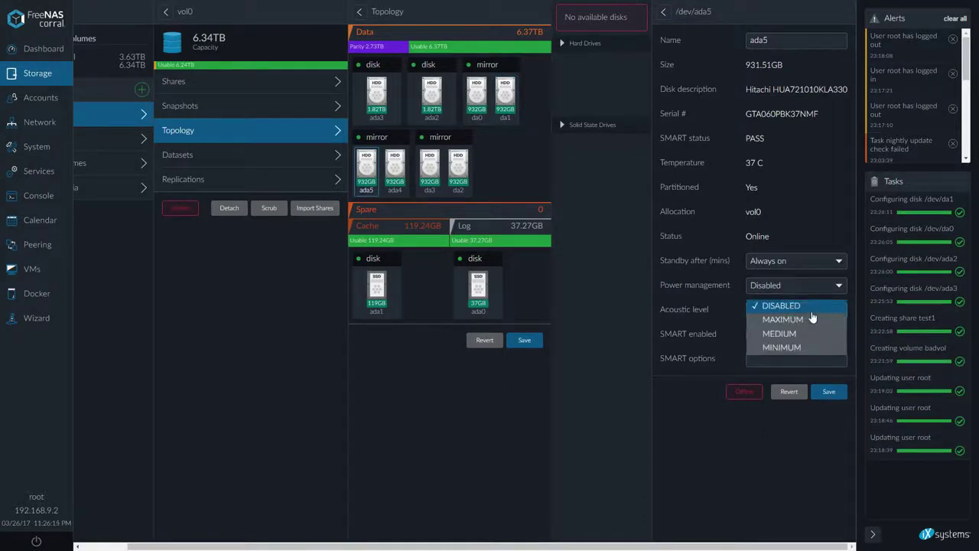
pyautogui.click(805, 291)
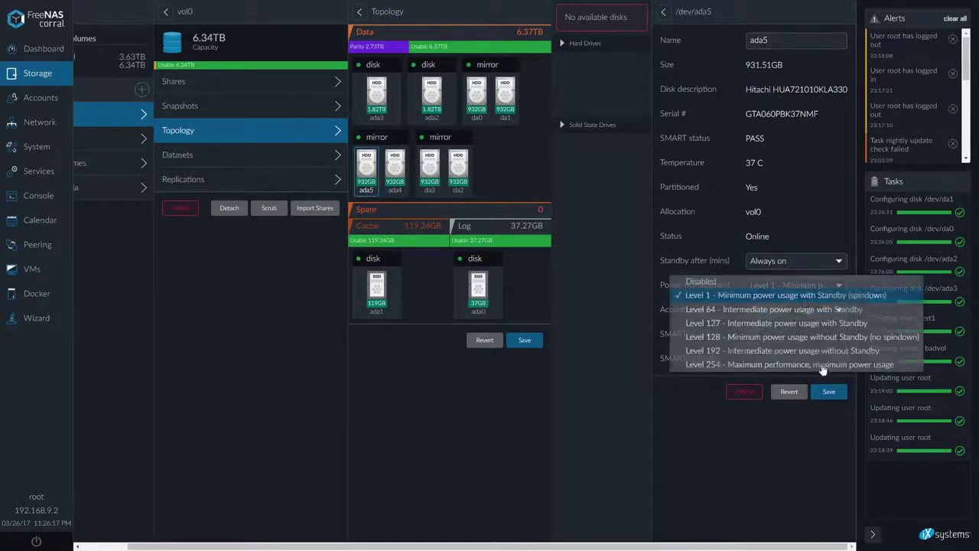
pyautogui.click(803, 292)
pyautogui.click(832, 396)
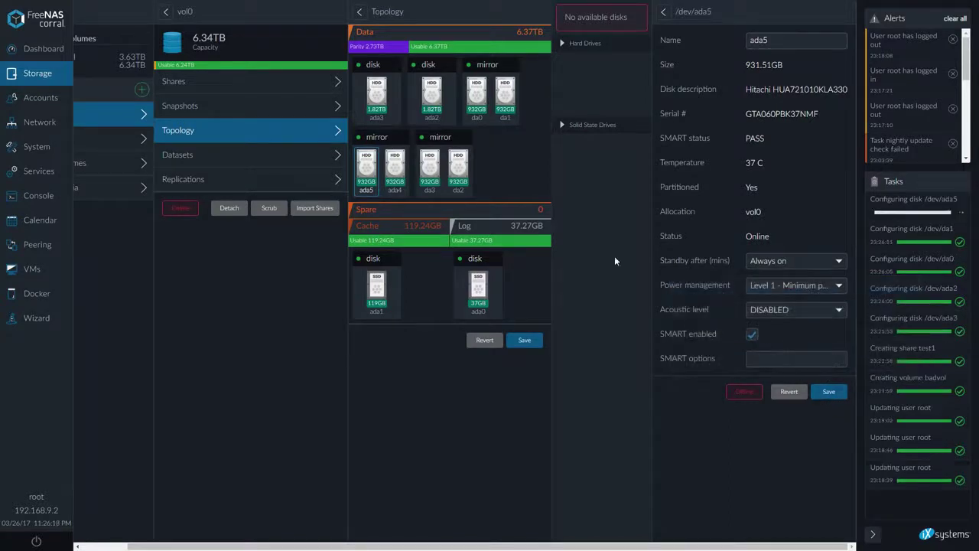
# Set disk ada4's power management to Level 1 - Minimum power usage with Standby (spindown) and save it
pyautogui.click(396, 181)
pyautogui.click(826, 286)
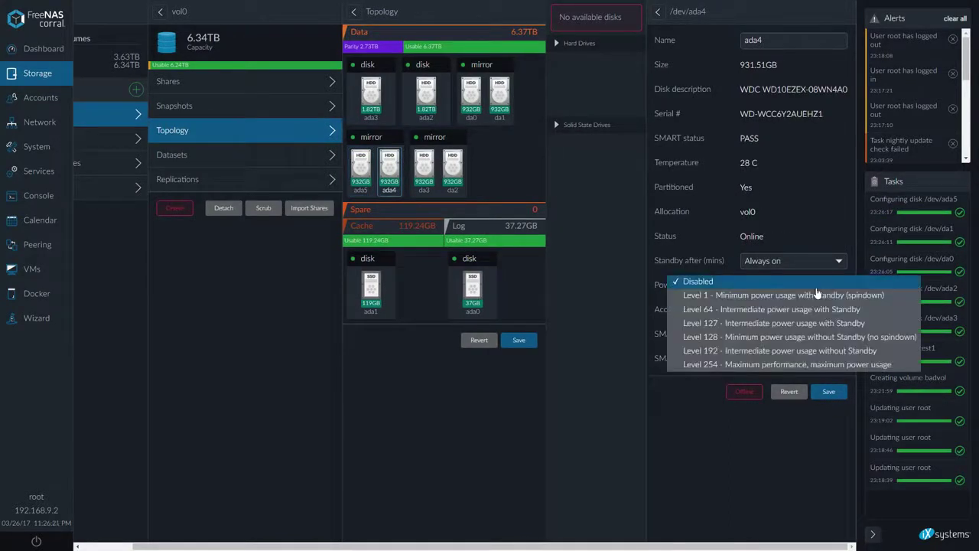
pyautogui.click(811, 297)
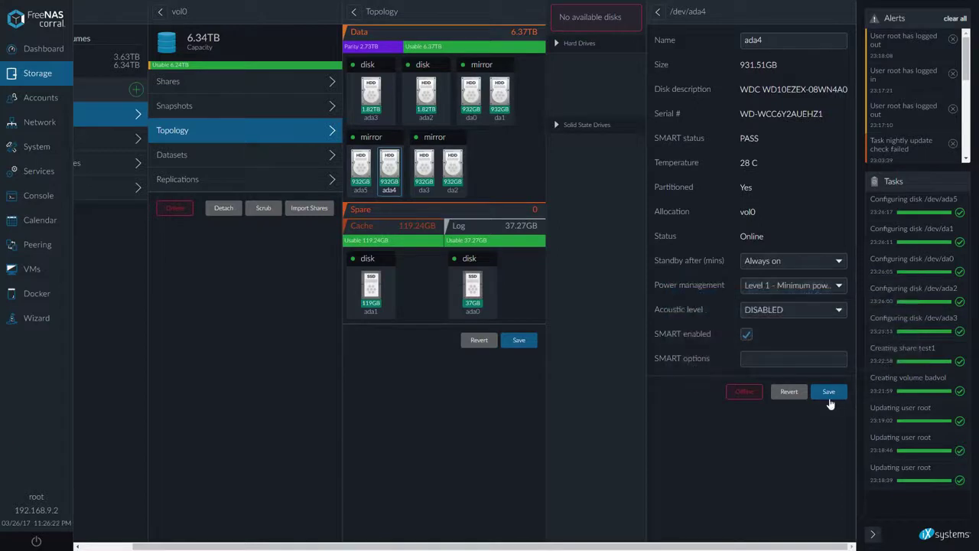
# Set power management of mirror disks da3 and da2 to Level 1 - Minimum power usage with Standby (spindown), saving each disk
pyautogui.click(424, 168)
pyautogui.click(784, 293)
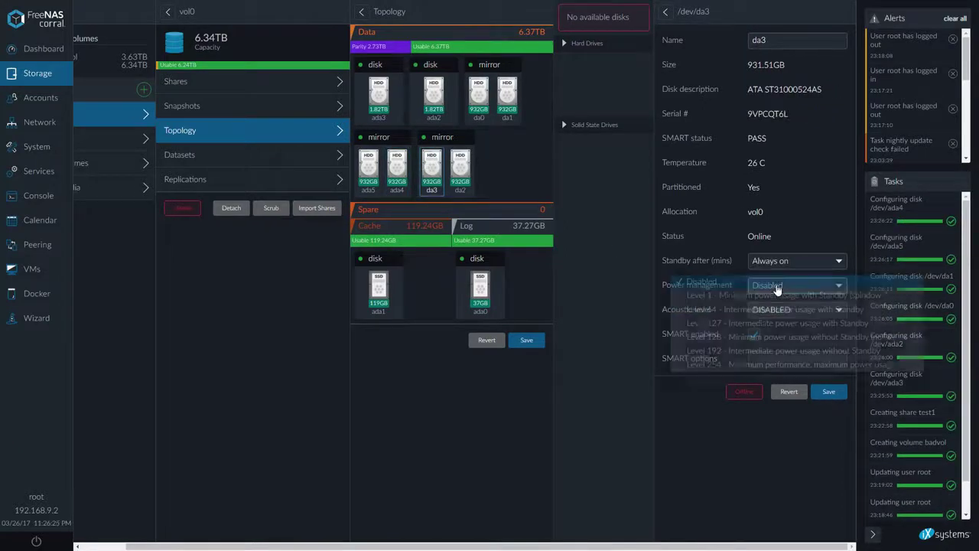
pyautogui.click(780, 298)
pyautogui.click(827, 392)
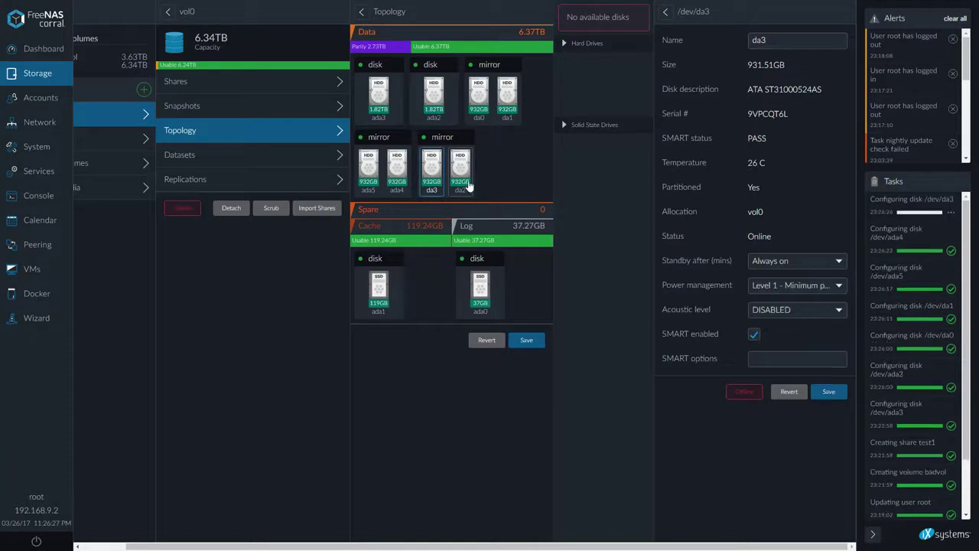
pyautogui.click(462, 173)
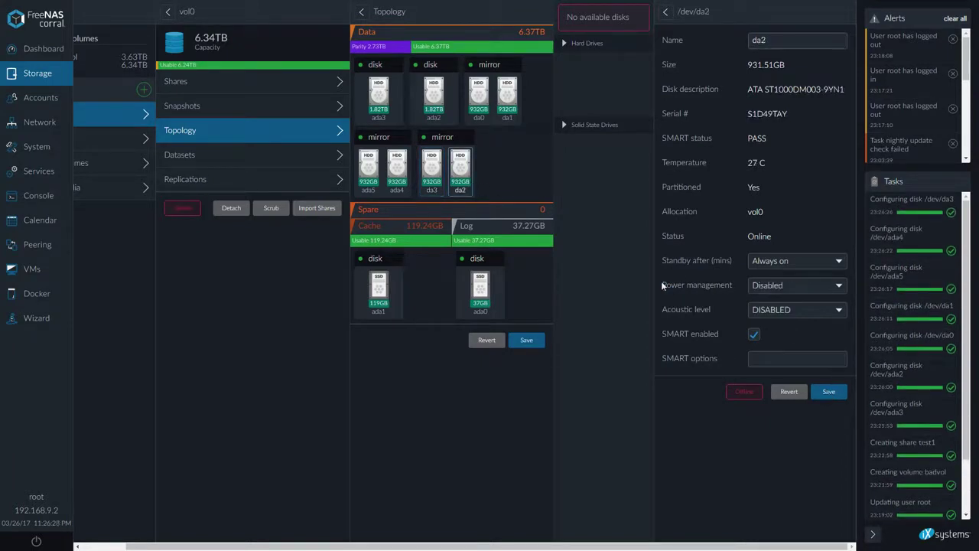
pyautogui.click(794, 289)
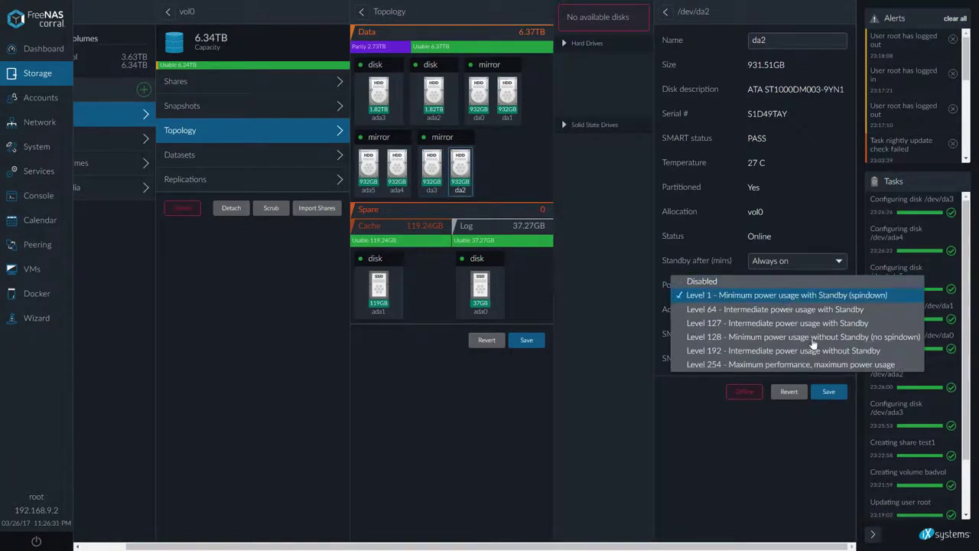
pyautogui.click(788, 296)
pyautogui.click(841, 400)
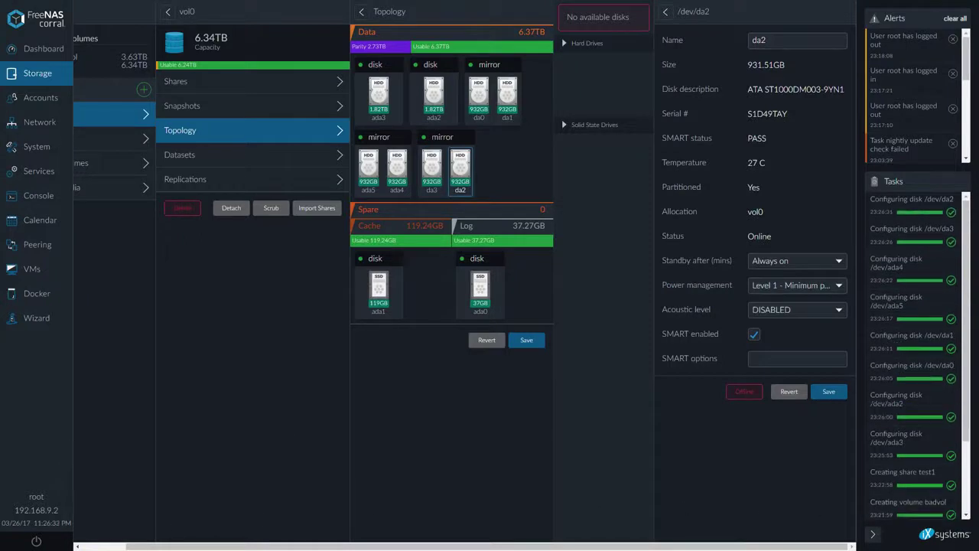
# Check the progress of the running file copy alongside the dashboard's disk I/O and network traffic graphs
pyautogui.hotkey('alt', 'Tab')
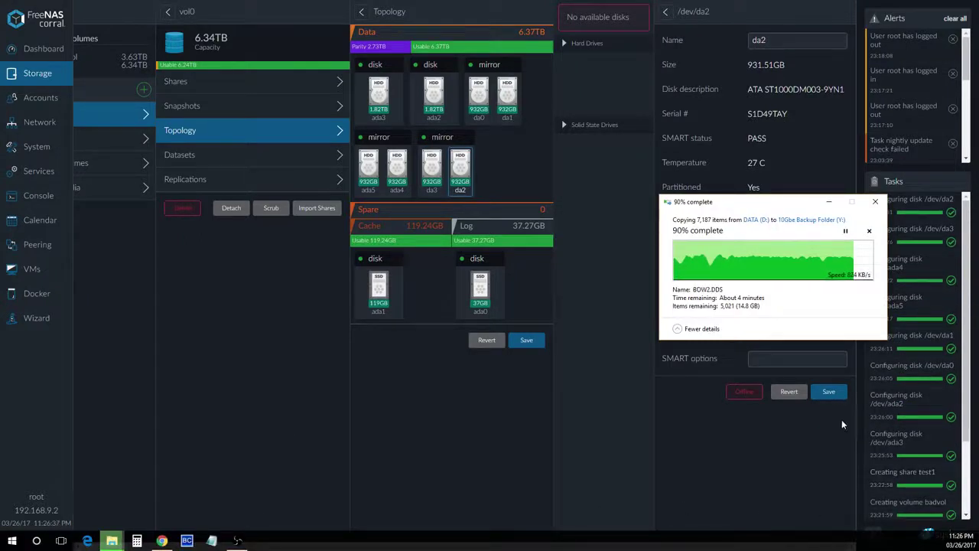
pyautogui.click(31, 48)
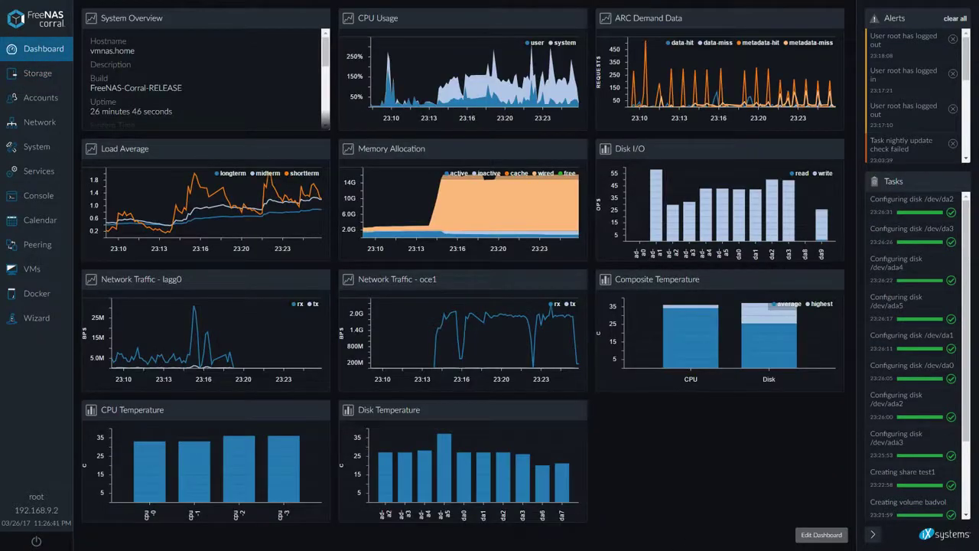
pyautogui.hotkey('alt', 'Tab')
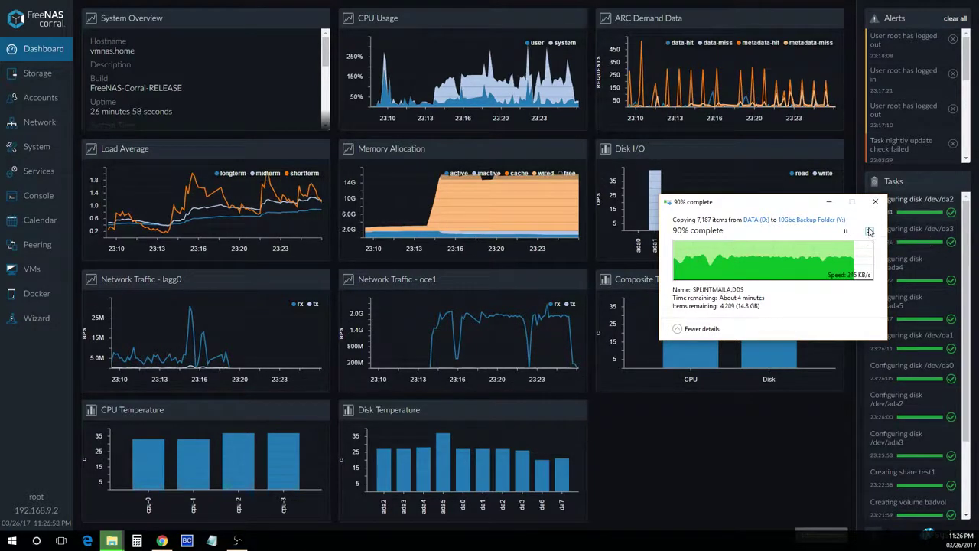
pyautogui.click(870, 231)
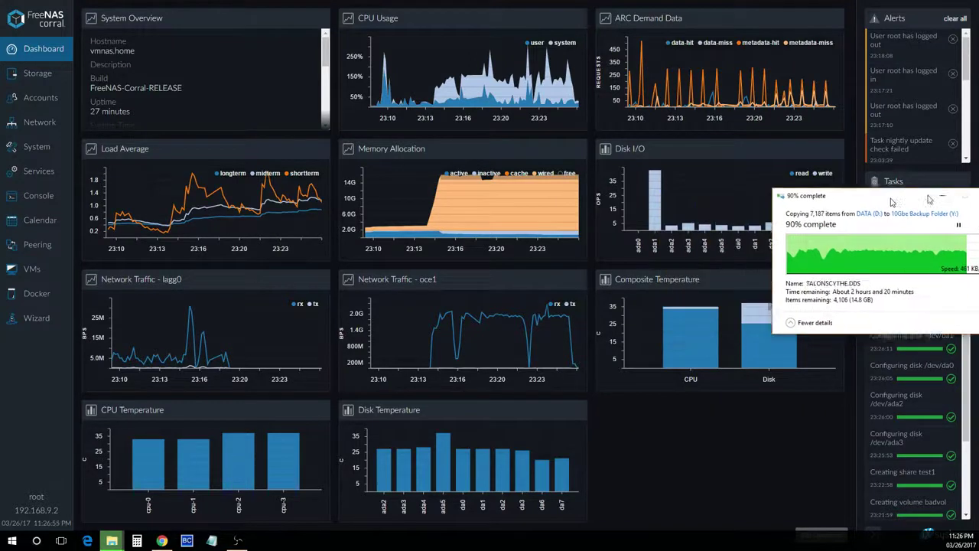
# Open disk ada3 in vol0's topology, set its power management to Disabled and save it
pyautogui.click(23, 76)
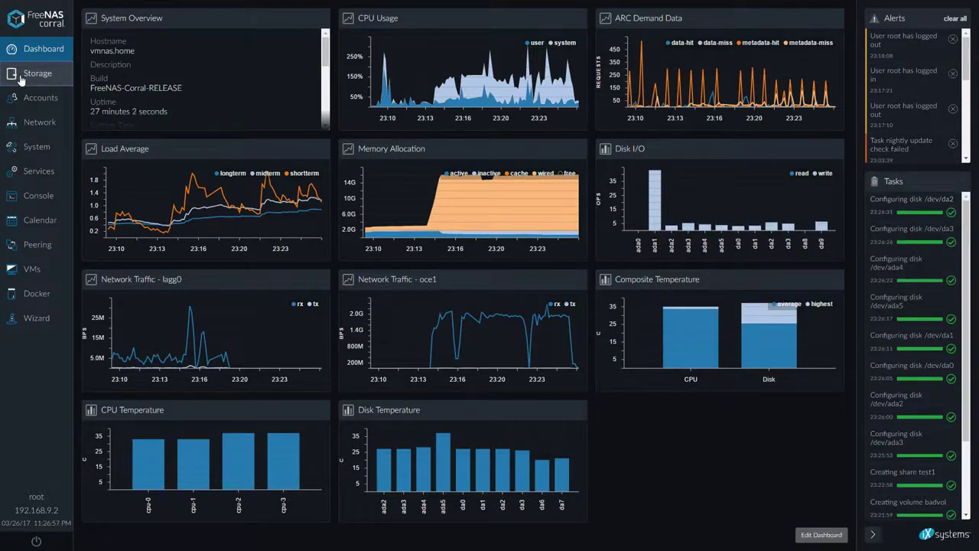
pyautogui.click(114, 115)
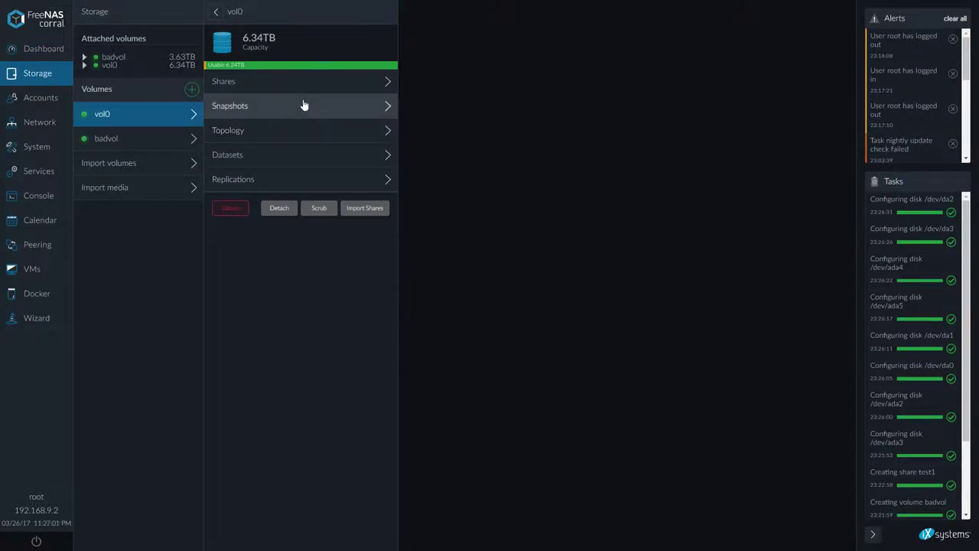
pyautogui.click(267, 135)
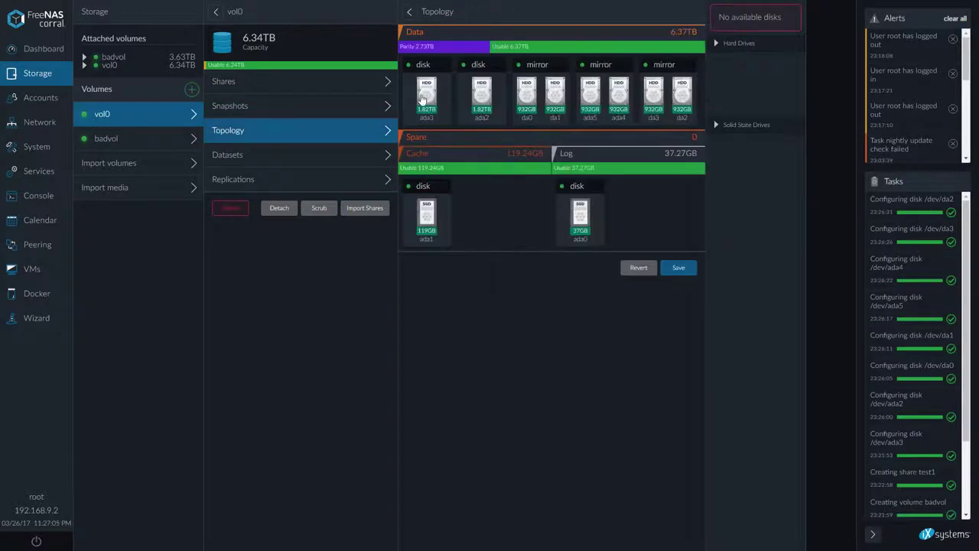
pyautogui.click(441, 111)
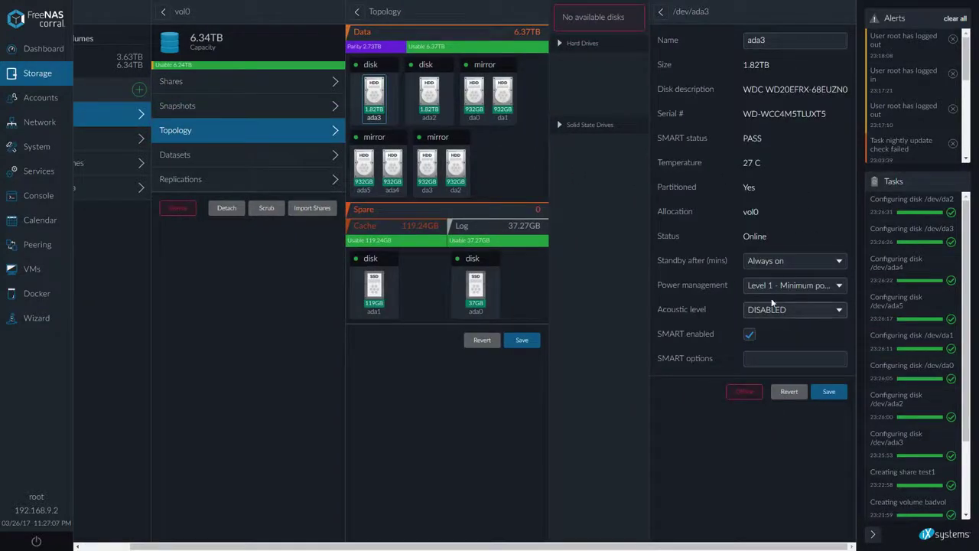
pyautogui.click(777, 285)
pyautogui.click(774, 281)
pyautogui.click(825, 392)
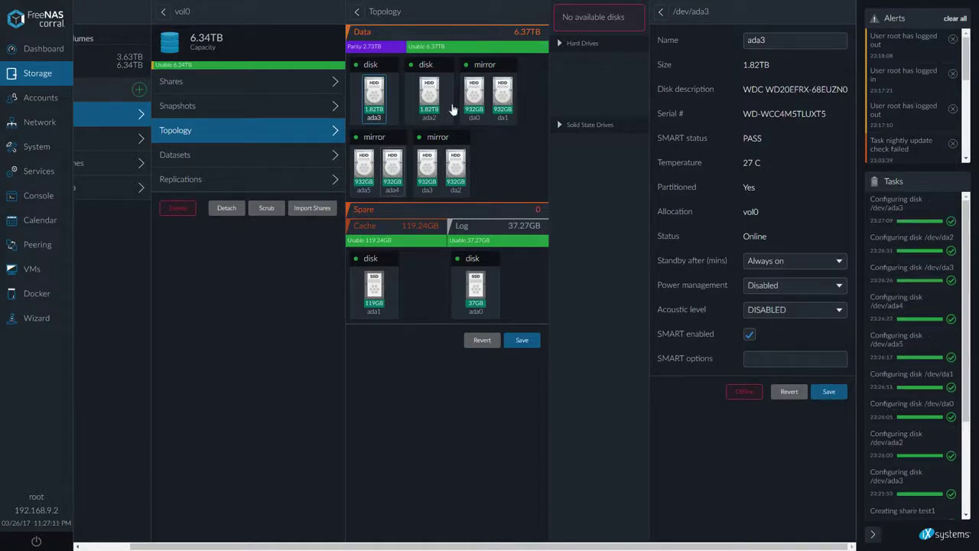
# Set disk ada2's power management to Disabled and save it
pyautogui.click(429, 96)
pyautogui.click(774, 289)
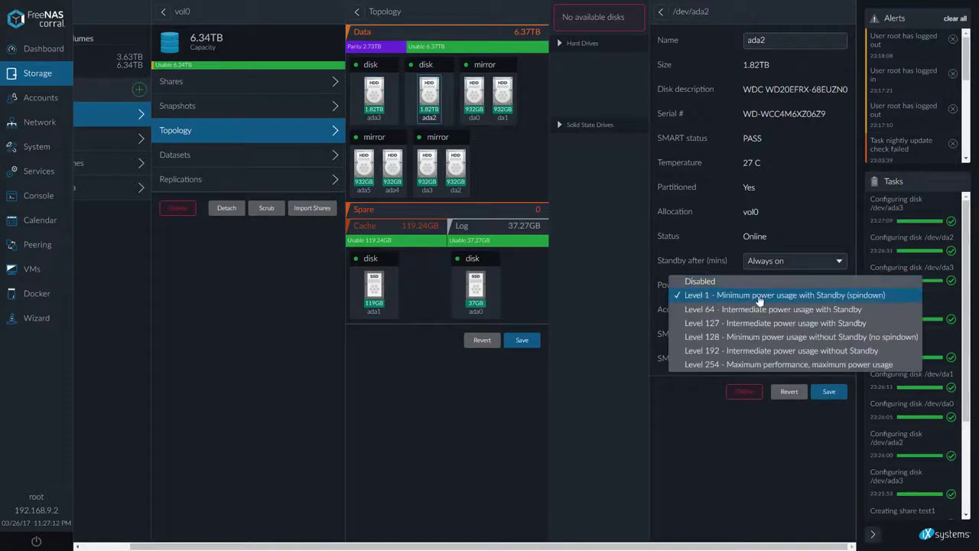
pyautogui.click(743, 277)
pyautogui.click(829, 392)
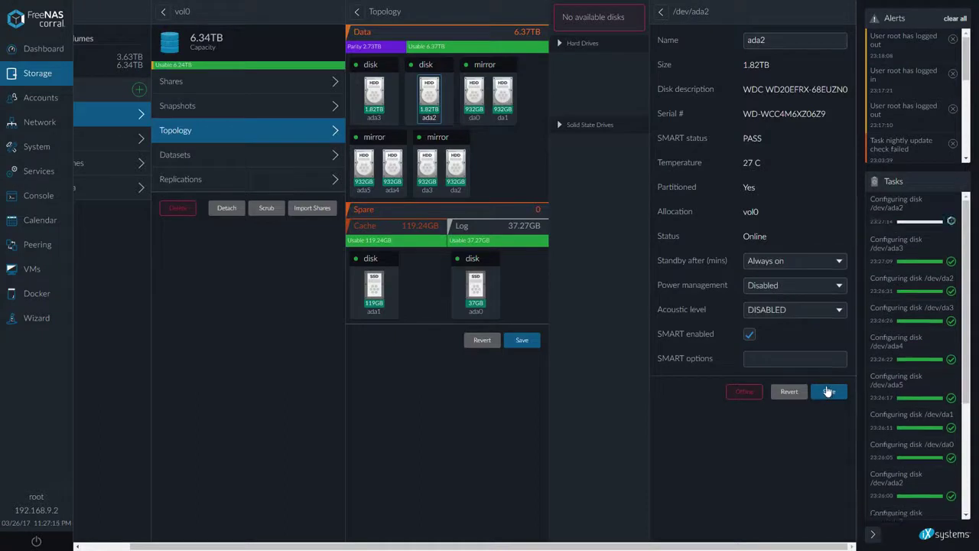
# Set power management of mirror disks da0 and da1 to Disabled, saving each disk
pyautogui.click(474, 96)
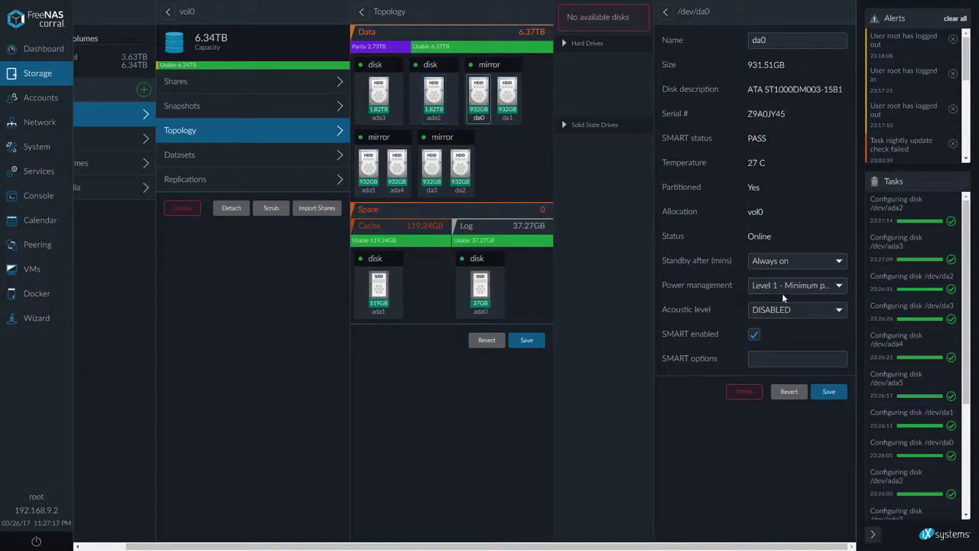
pyautogui.click(780, 288)
pyautogui.click(757, 281)
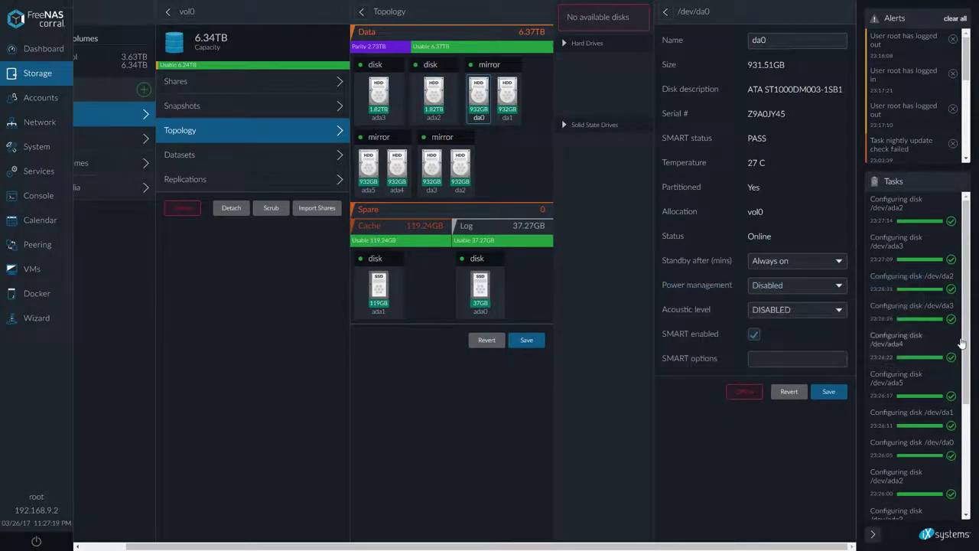
pyautogui.click(826, 392)
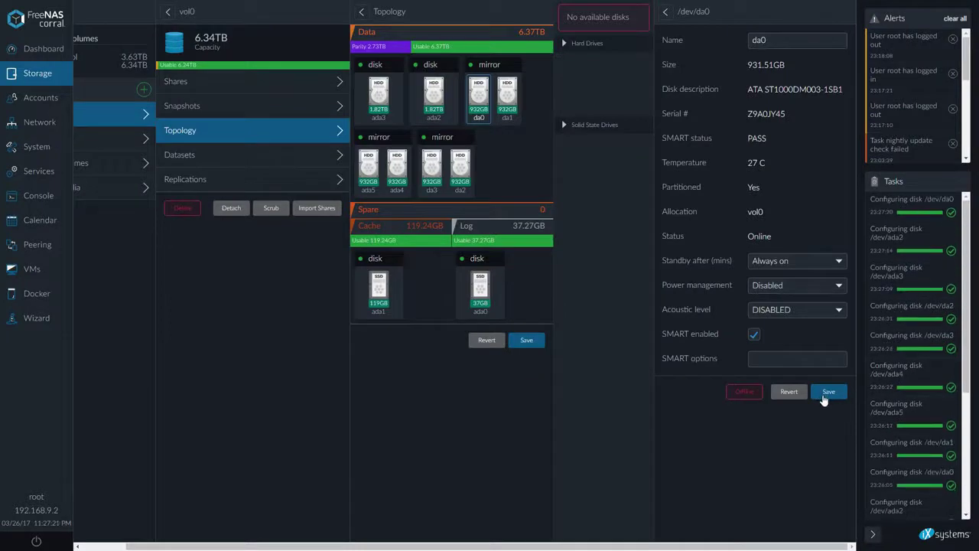
pyautogui.click(508, 96)
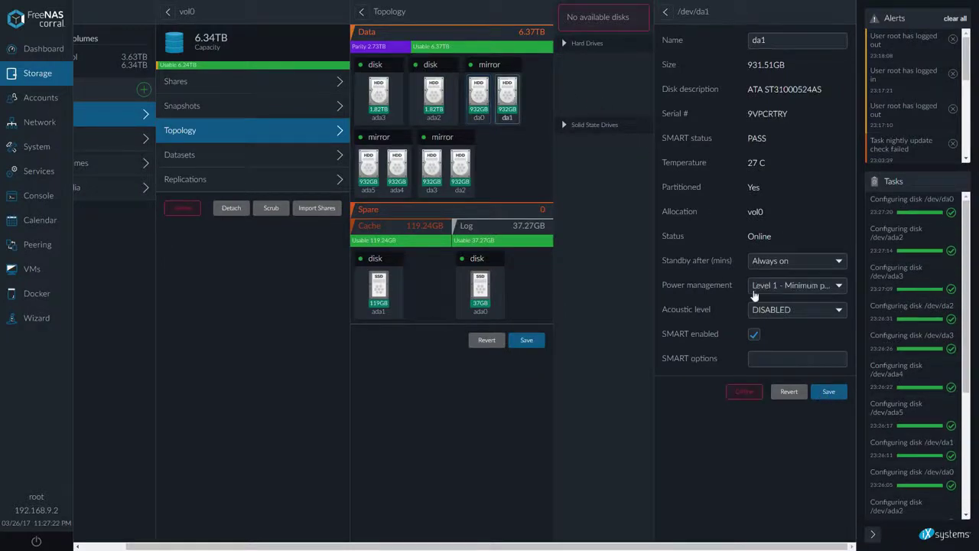
pyautogui.click(799, 286)
pyautogui.click(758, 280)
pyautogui.click(828, 392)
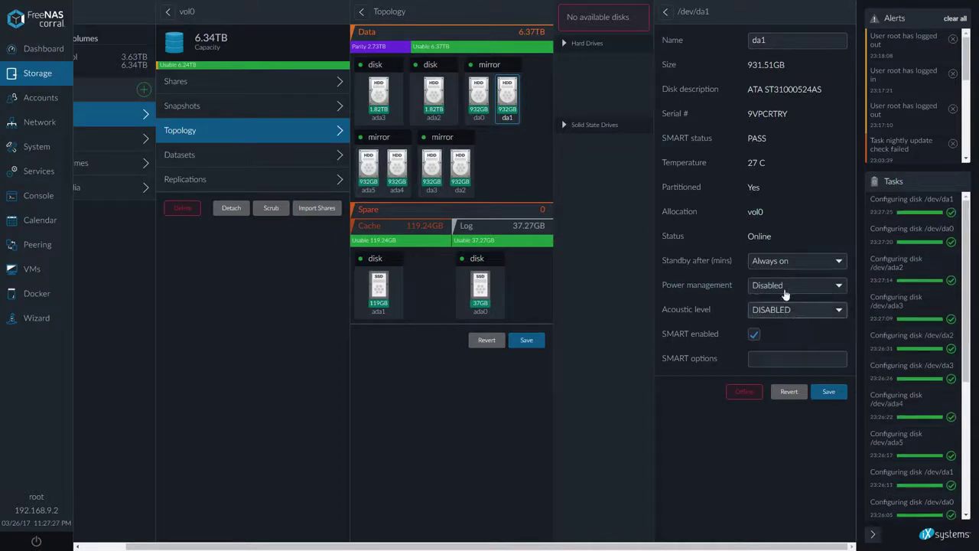
# Set disk ada4's power management to Disabled and save it
pyautogui.click(397, 174)
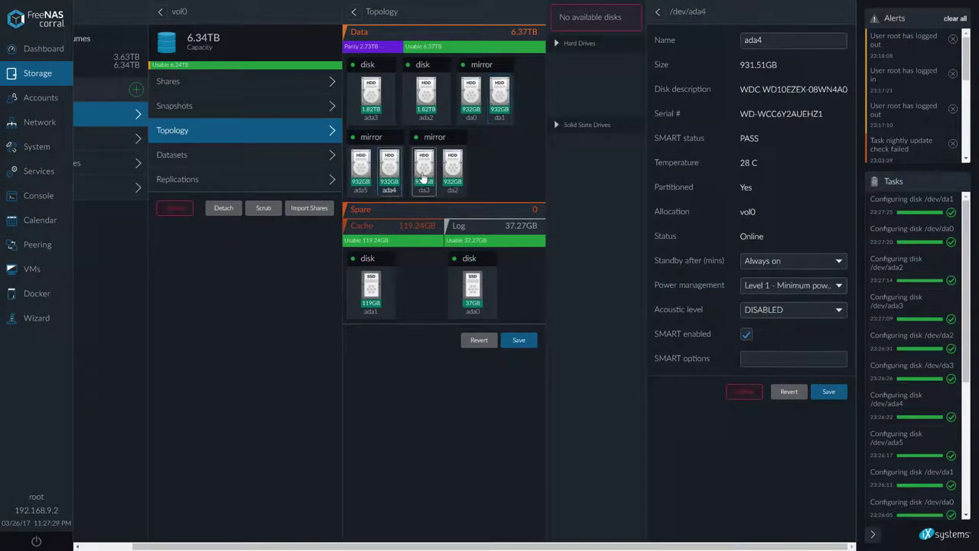
pyautogui.click(793, 285)
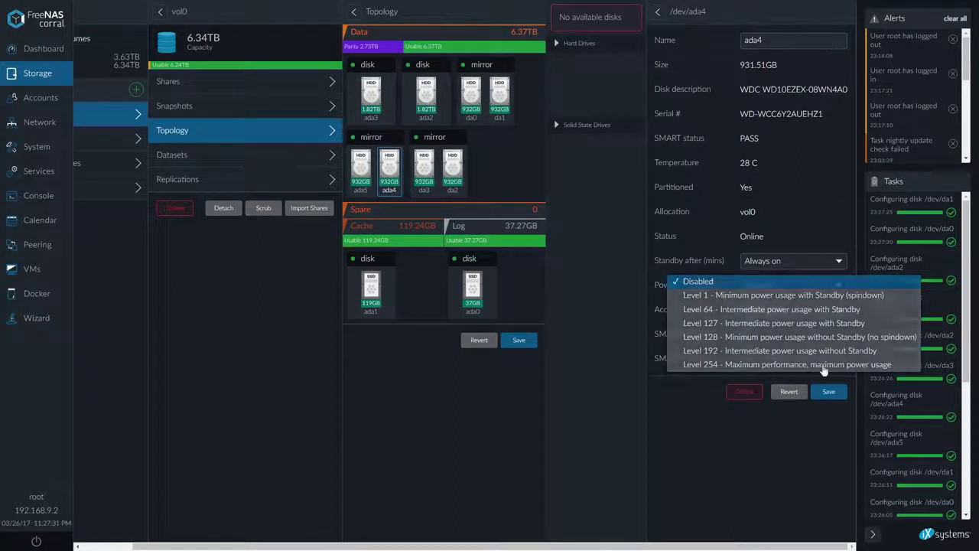
pyautogui.click(758, 281)
pyautogui.click(830, 392)
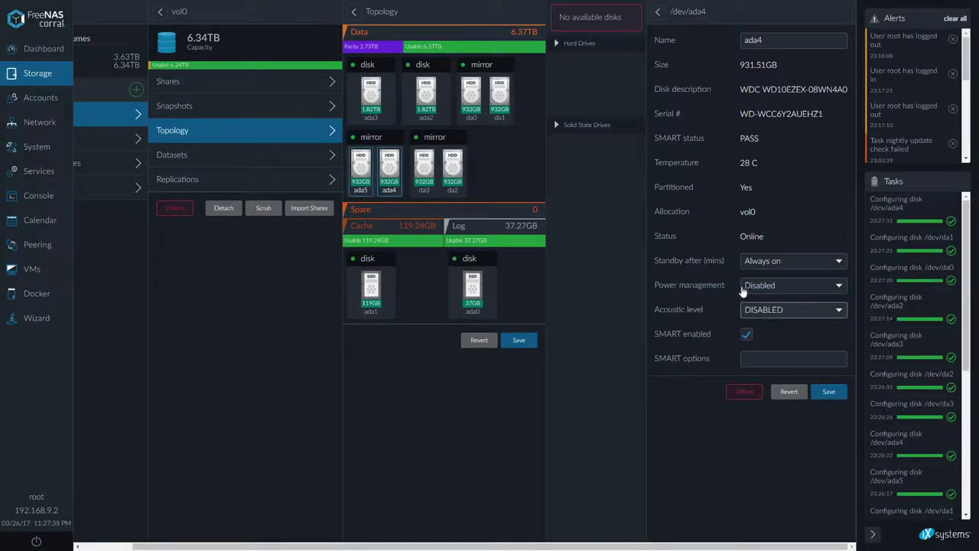
# Set power management of mirror disks da2 and da3 to Disabled, saving each disk, and reopen da2 to check its setting
pyautogui.click(454, 177)
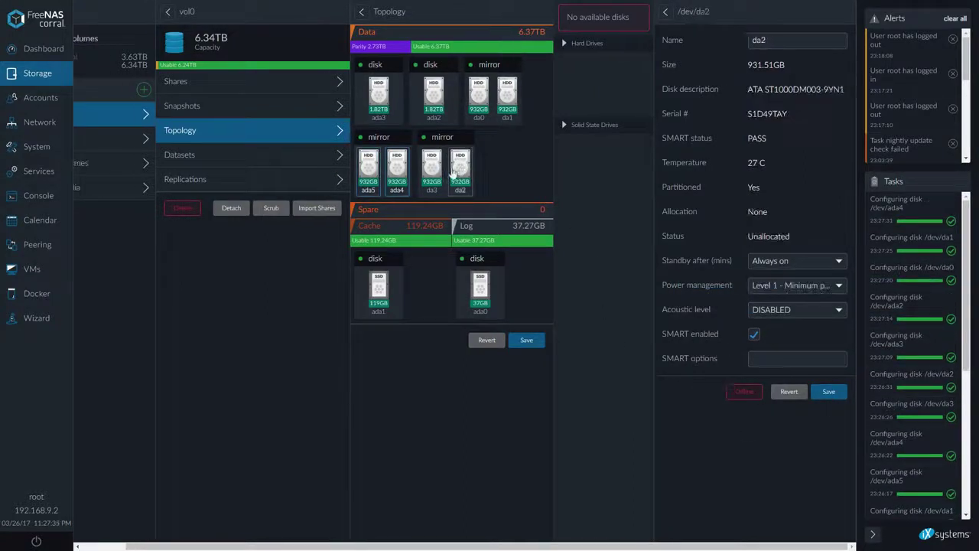
pyautogui.click(798, 290)
pyautogui.click(775, 282)
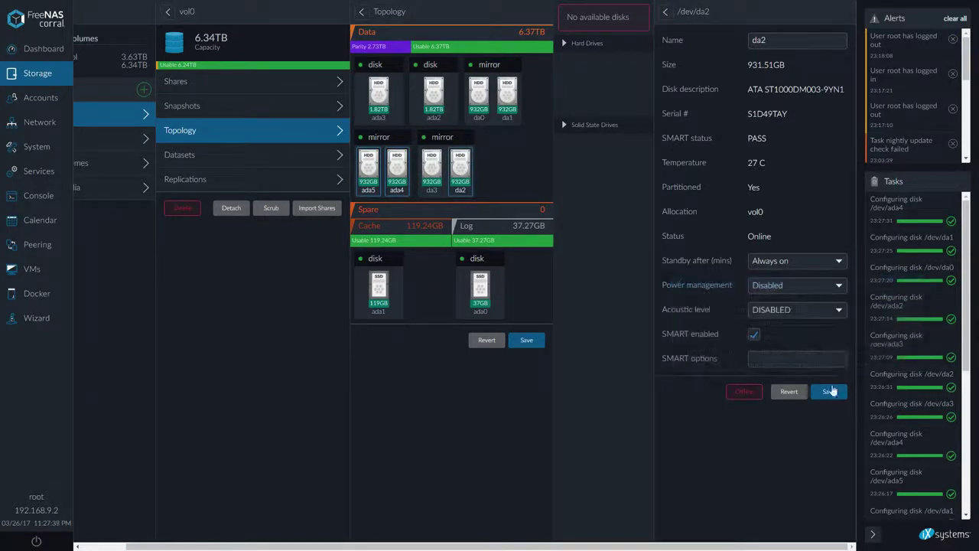
pyautogui.click(828, 391)
pyautogui.click(433, 181)
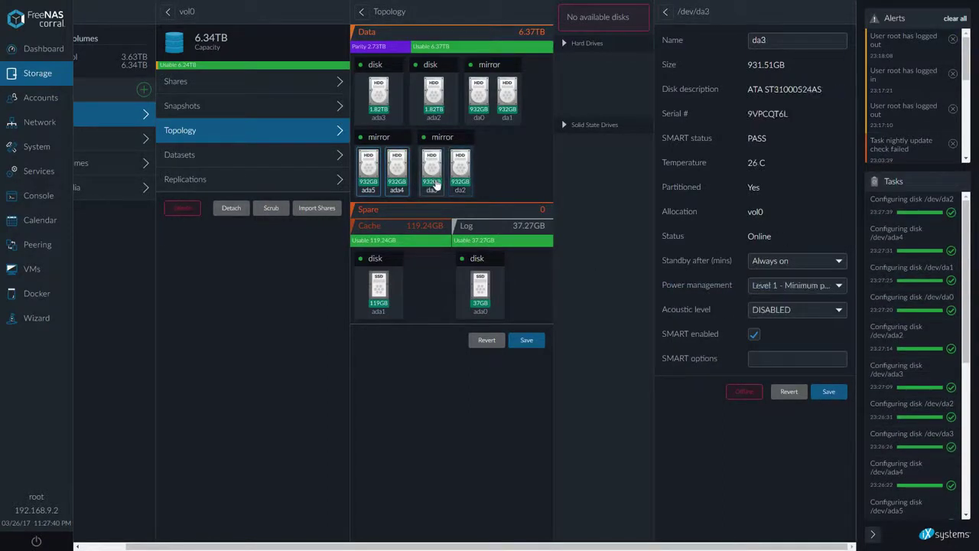
pyautogui.click(769, 290)
pyautogui.click(765, 280)
pyautogui.click(829, 397)
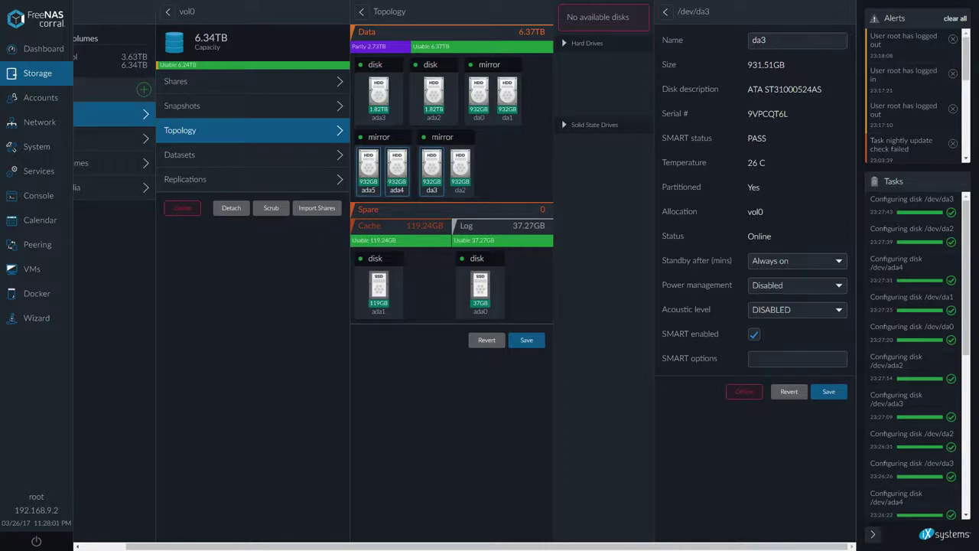
pyautogui.click(460, 170)
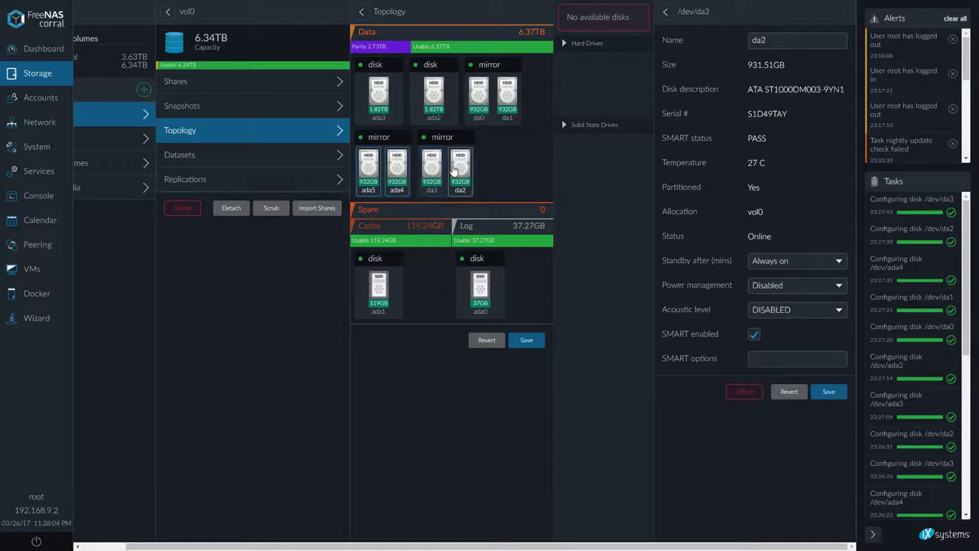
# Set disk ada5's power management to Disabled and save it
pyautogui.click(398, 172)
pyautogui.click(369, 176)
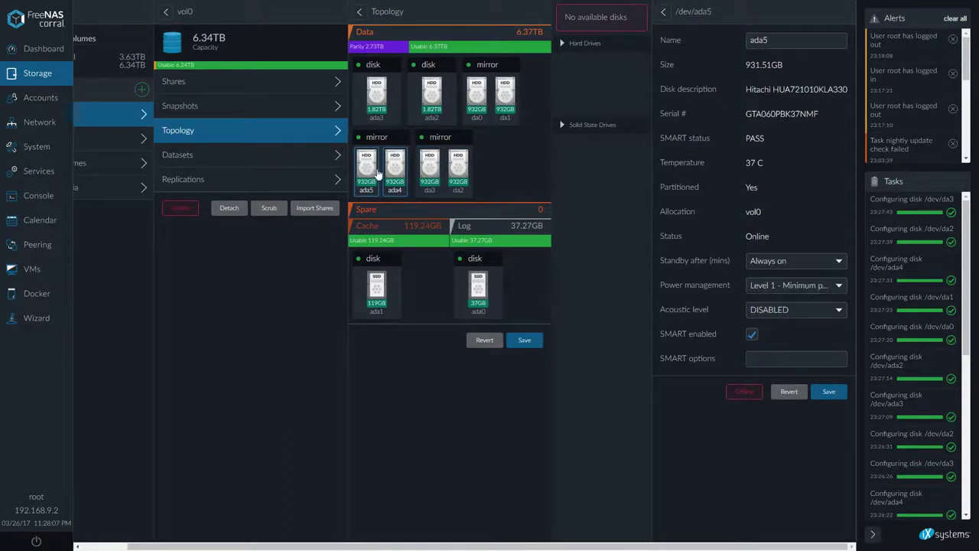
pyautogui.click(812, 287)
pyautogui.click(773, 278)
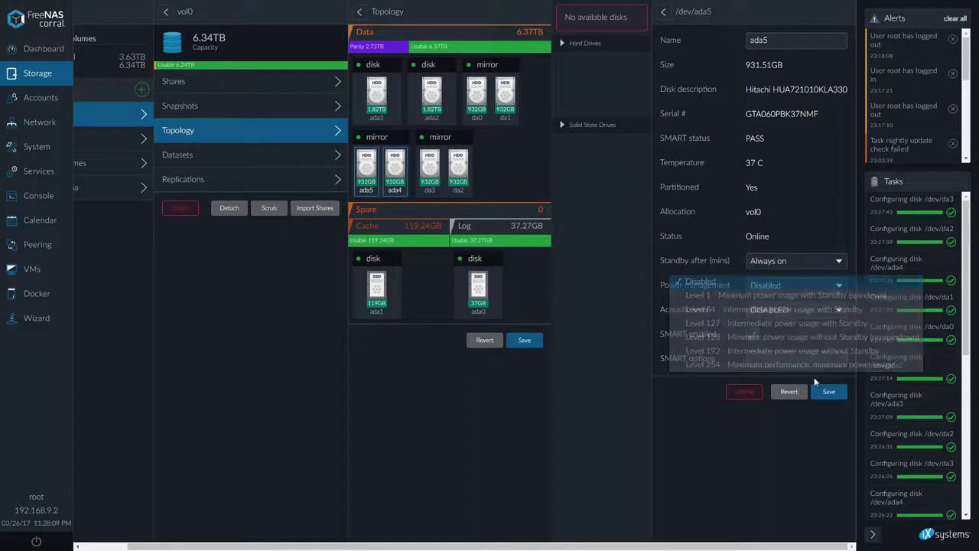
pyautogui.click(831, 393)
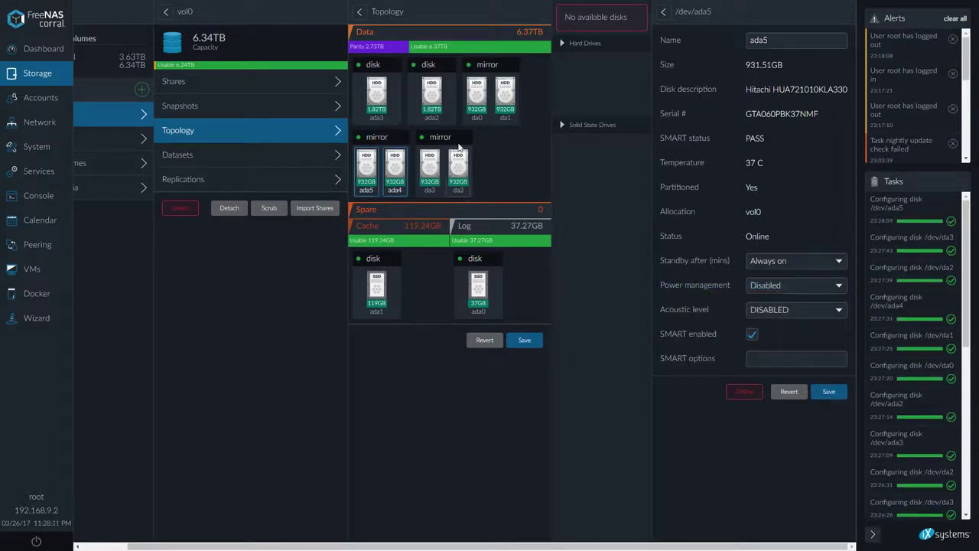
# Try Level 1 power management on mirror disk da0, saving it, and check the progress of the running file copy
pyautogui.click(486, 95)
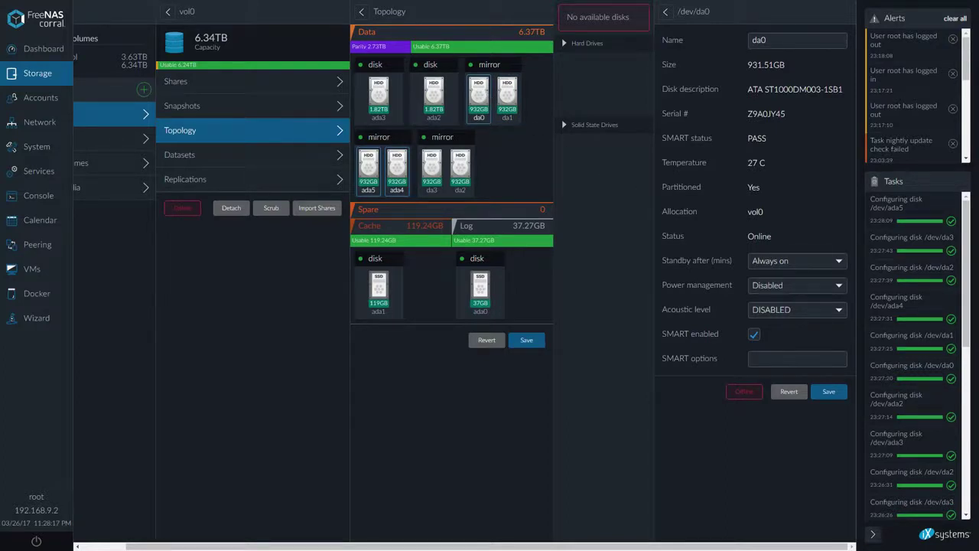
pyautogui.hotkey('alt', 'Tab')
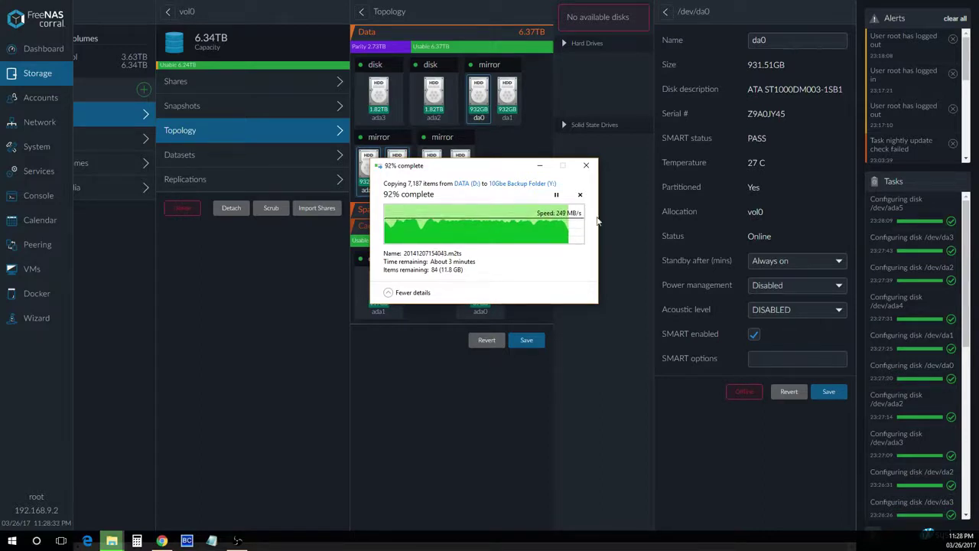
pyautogui.click(777, 290)
pyautogui.click(796, 260)
pyautogui.click(785, 294)
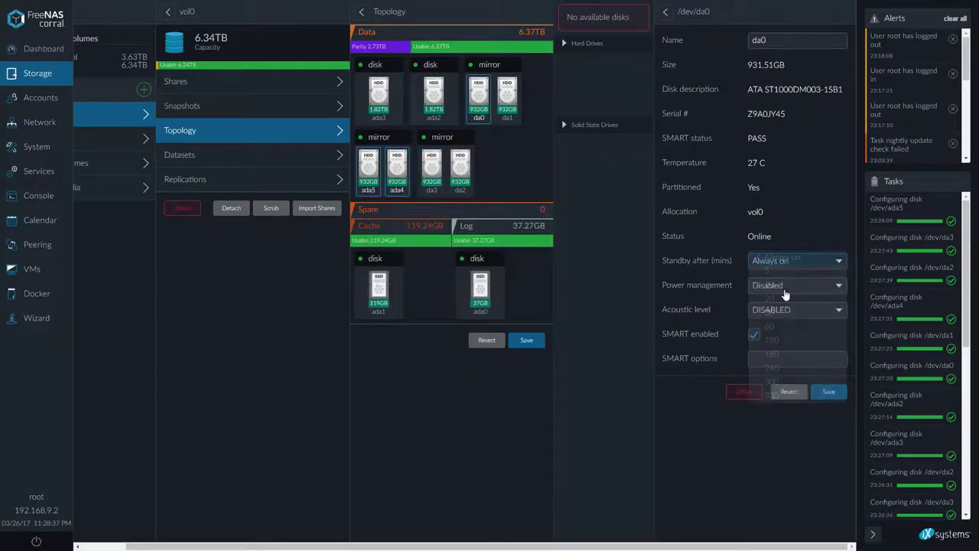
pyautogui.click(785, 295)
pyautogui.click(773, 296)
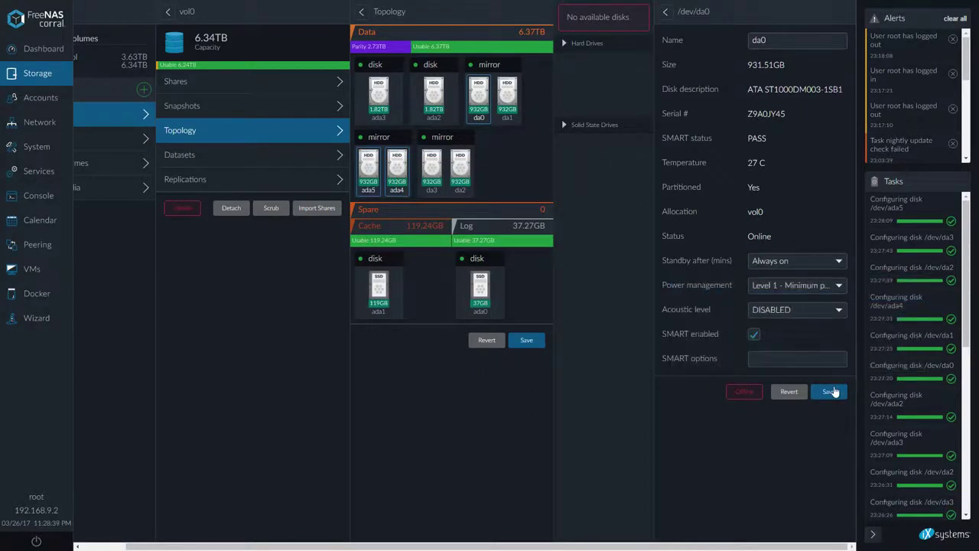
pyautogui.click(831, 392)
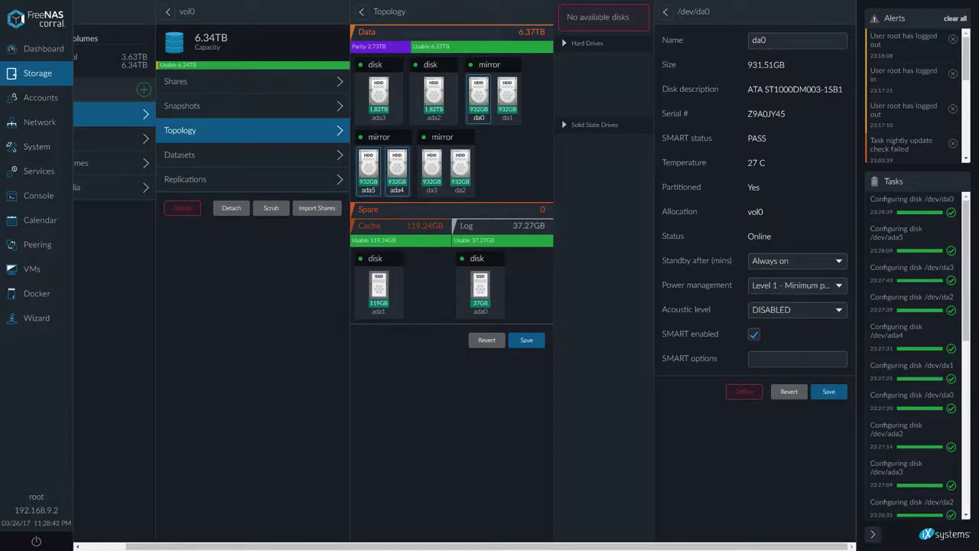
pyautogui.hotkey('alt', 'Tab')
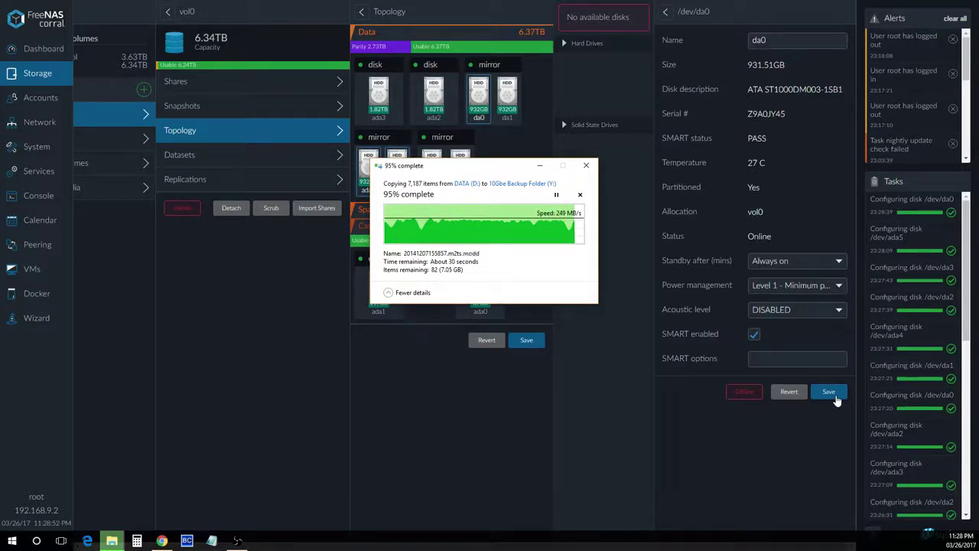
pyautogui.hotkey('alt', 'Tab')
# Set disk da0's power management to Disabled, save it, and view the available standby times without changing them
pyautogui.click(803, 294)
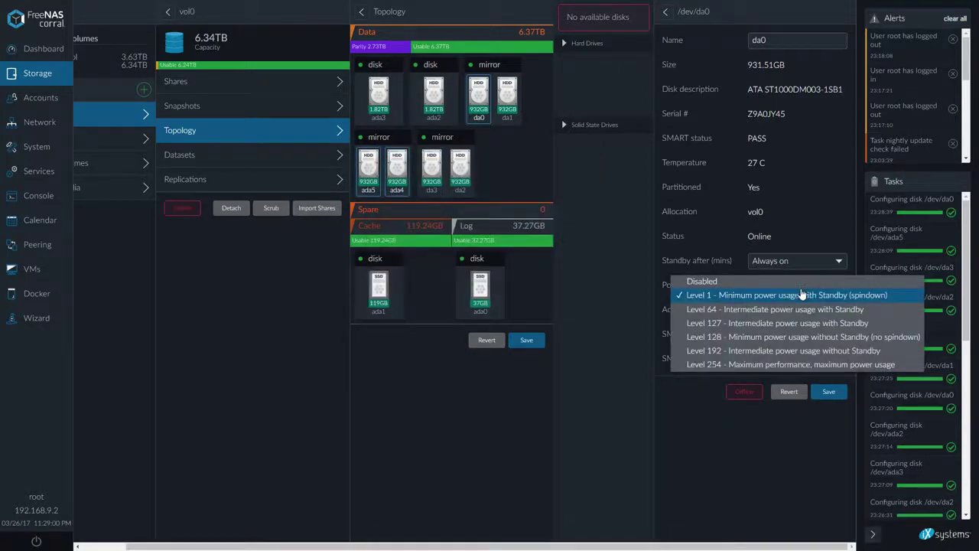
pyautogui.click(750, 283)
pyautogui.click(828, 393)
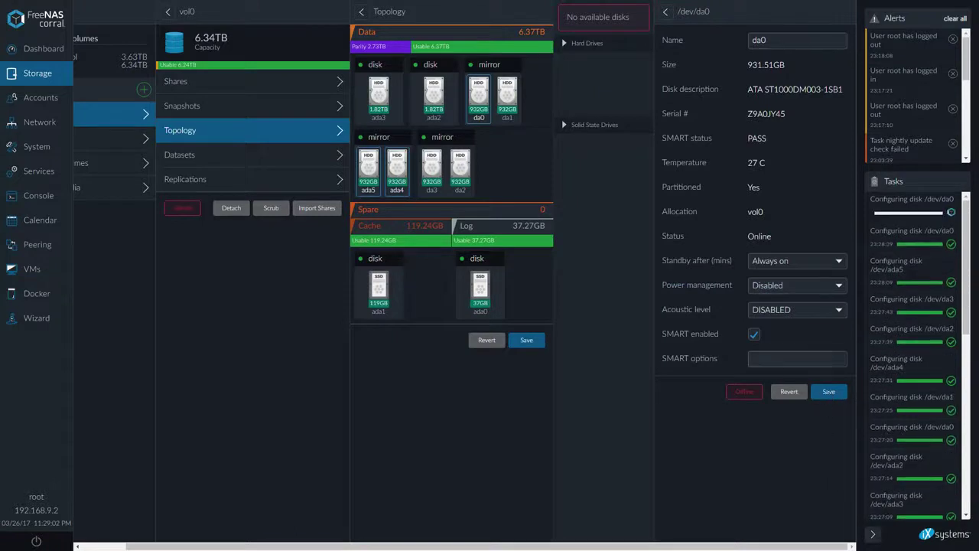
pyautogui.click(804, 268)
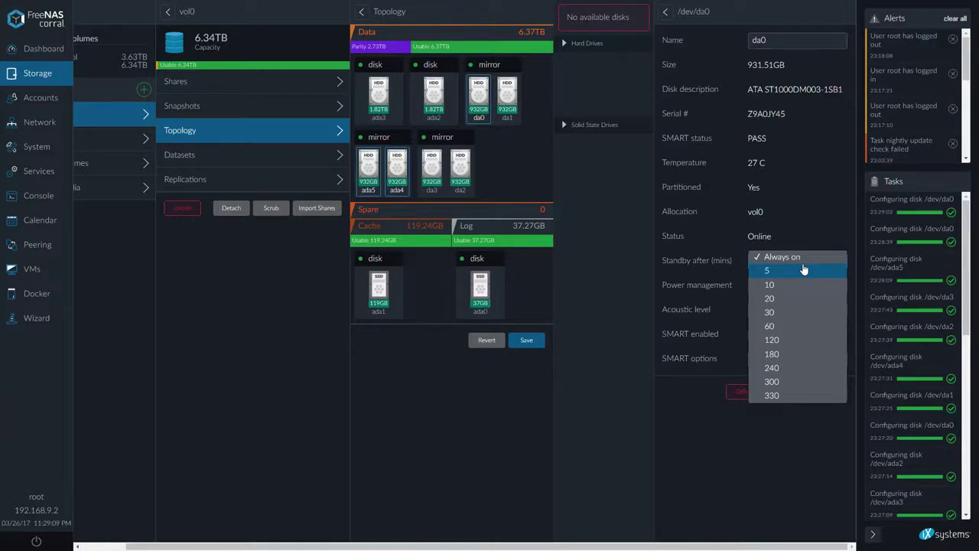
pyautogui.click(710, 491)
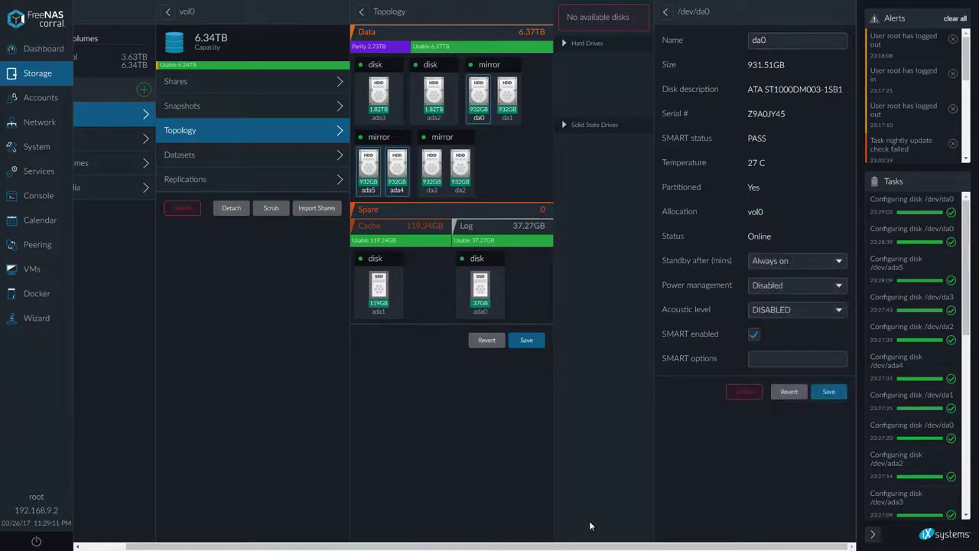
# Check the size and contents of the Backup folder on the 10Gbe Backup Folder (Y:) drive, and close its windows
pyautogui.hotkey('alt', 'Tab')
pyautogui.hotkey('alt', 'Tab')
pyautogui.rightClick(417, 241)
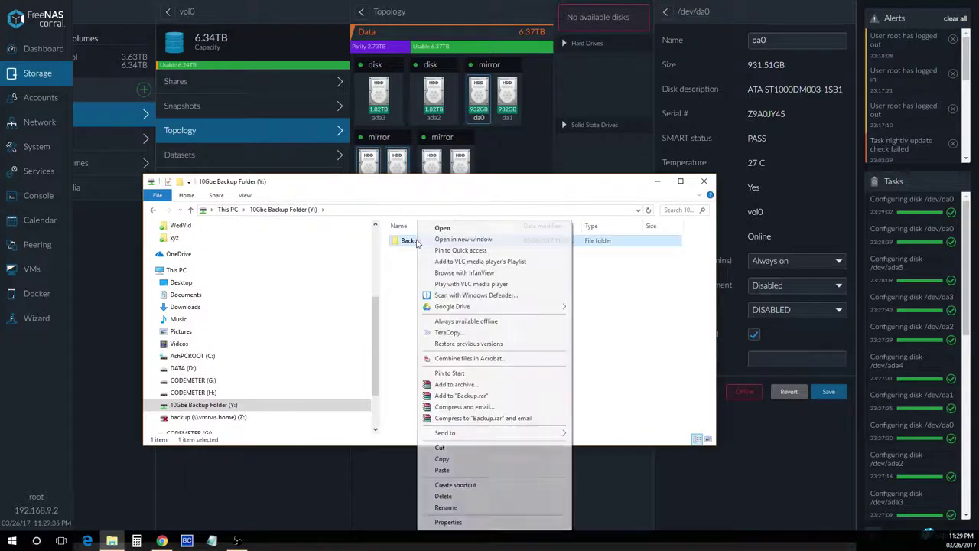
pyautogui.click(463, 523)
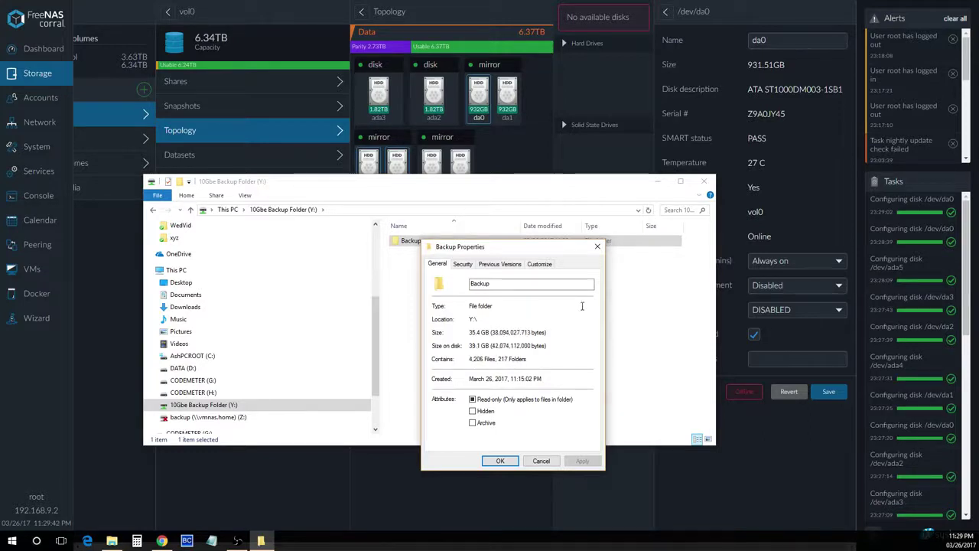
pyautogui.click(703, 183)
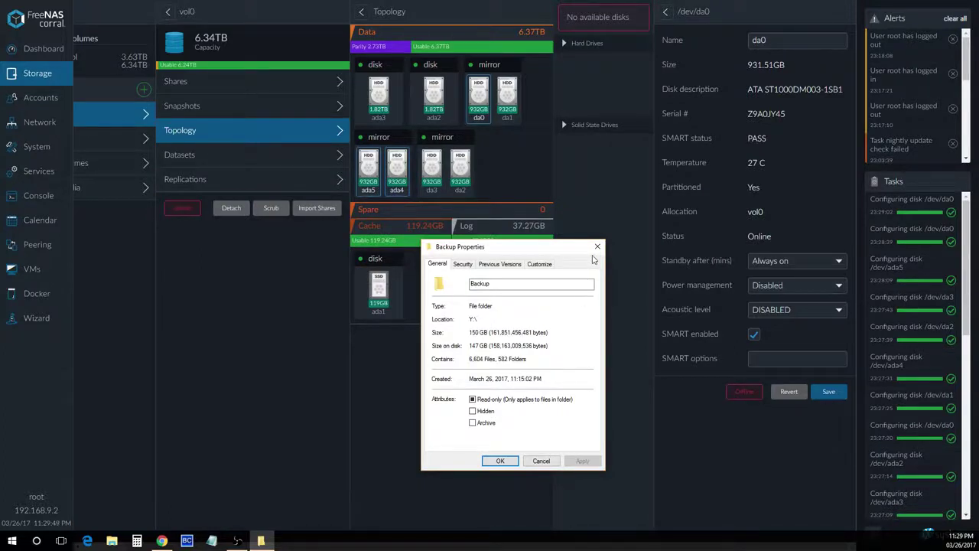
pyautogui.click(598, 246)
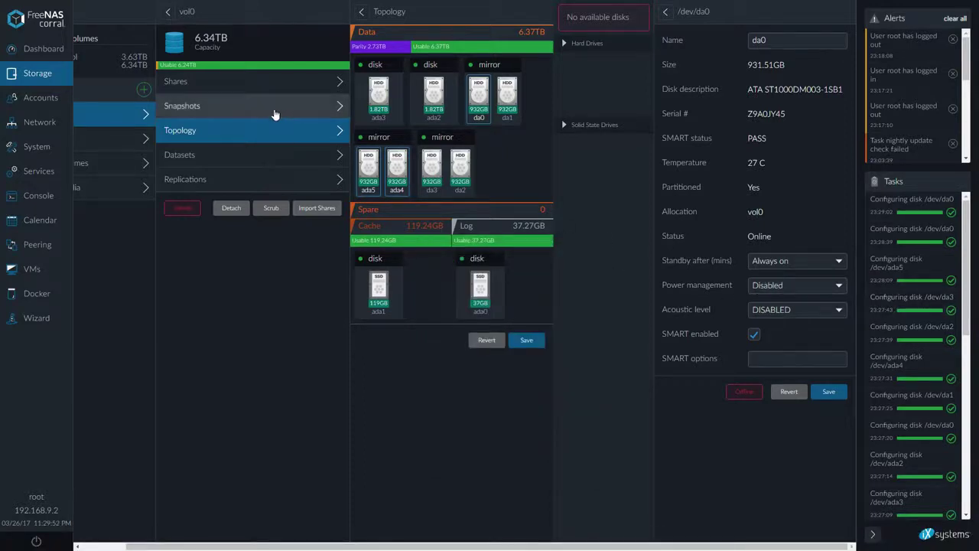
# Review the system graphs on the dashboard and open the services categories
pyautogui.click(31, 50)
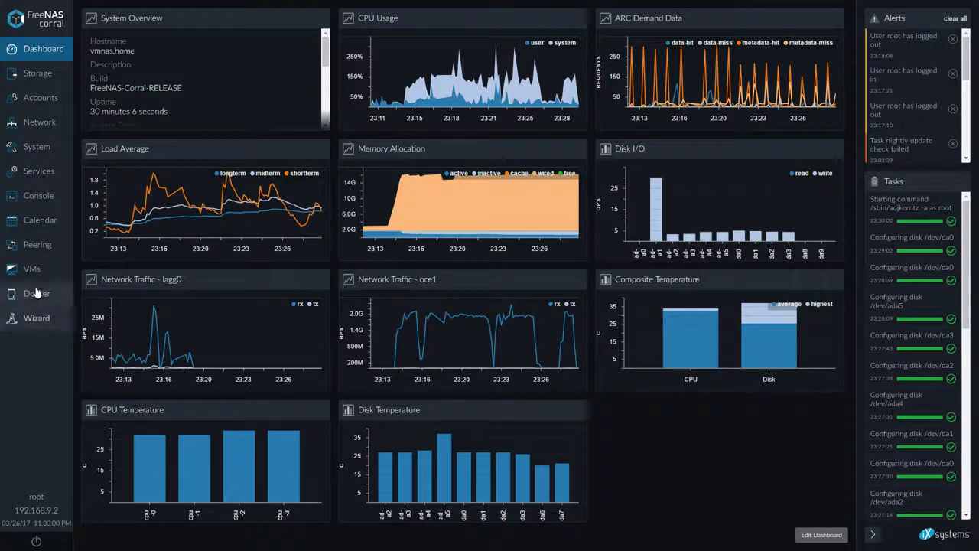
pyautogui.click(38, 171)
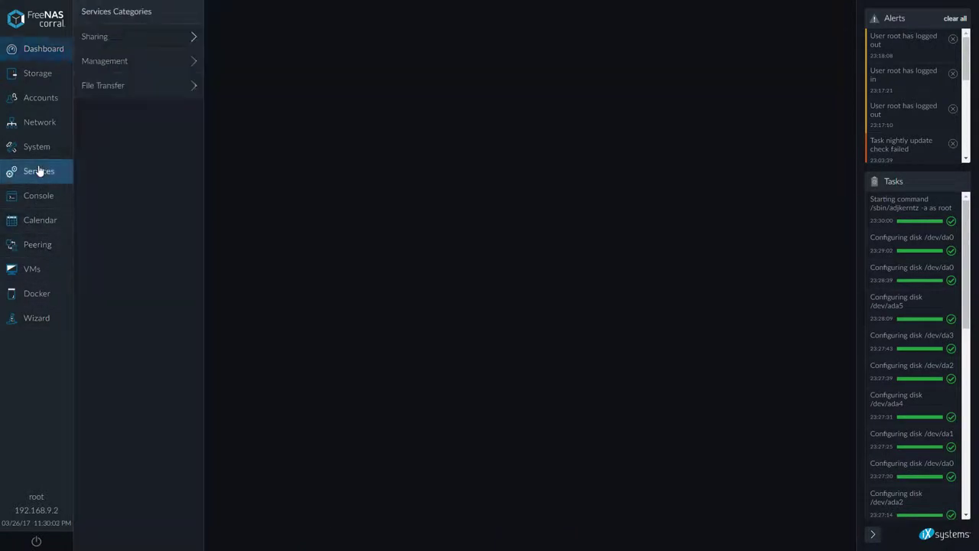